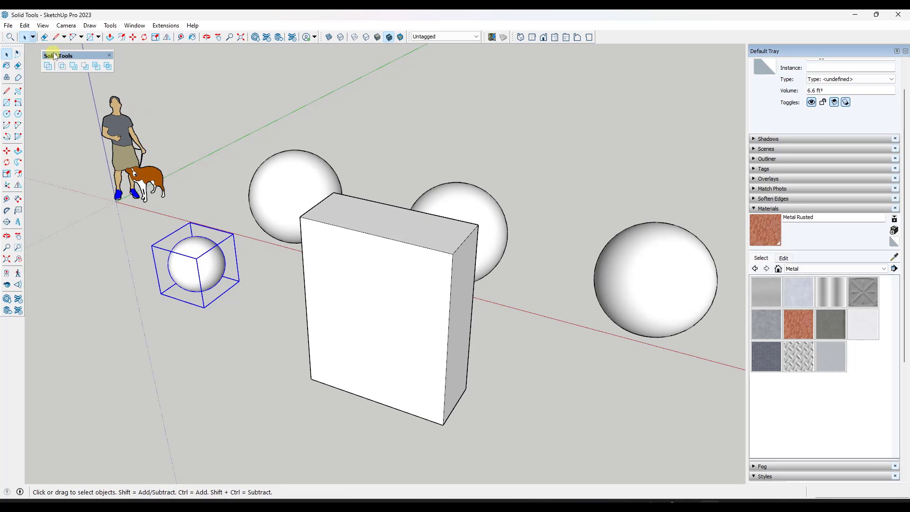
- Look through the list of available toolbars and the installed extensions in Extension Manager
{"action": "right_click", "coordinate": [628, 37]}
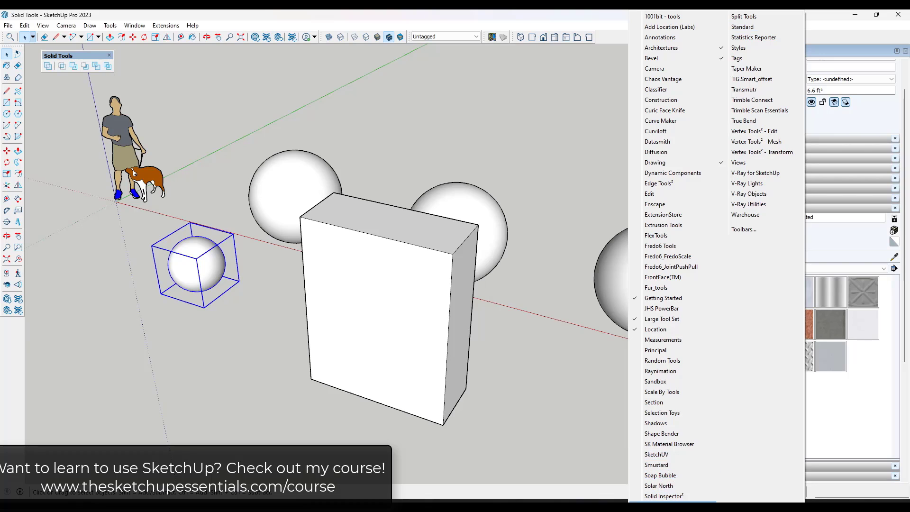
{"action": "left_click", "coordinate": [436, 154]}
{"action": "left_click", "coordinate": [293, 37]}
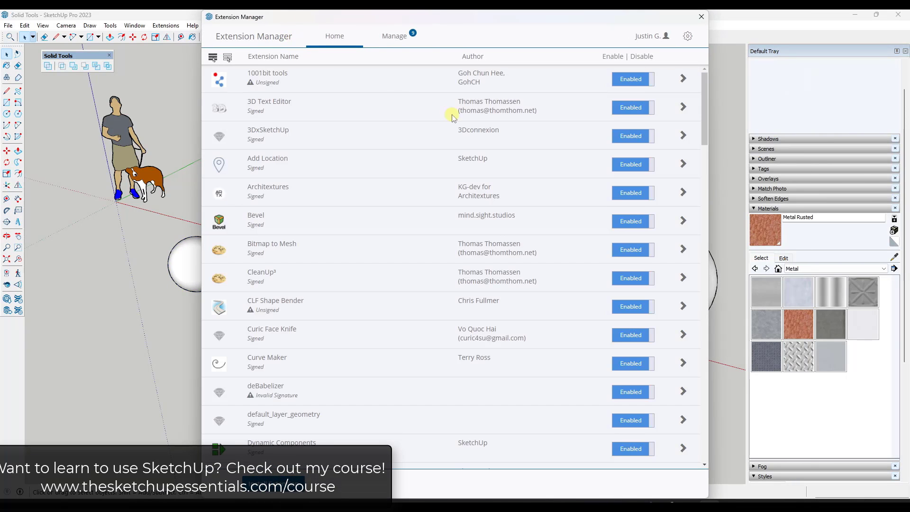
{"action": "mouse_move", "coordinate": [706, 117]}
{"action": "left_mouse_down"}
{"action": "mouse_move", "coordinate": [694, 386]}
{"action": "mouse_move", "coordinate": [669, 34]}
{"action": "left_mouse_up"}
{"action": "left_click", "coordinate": [701, 16]}
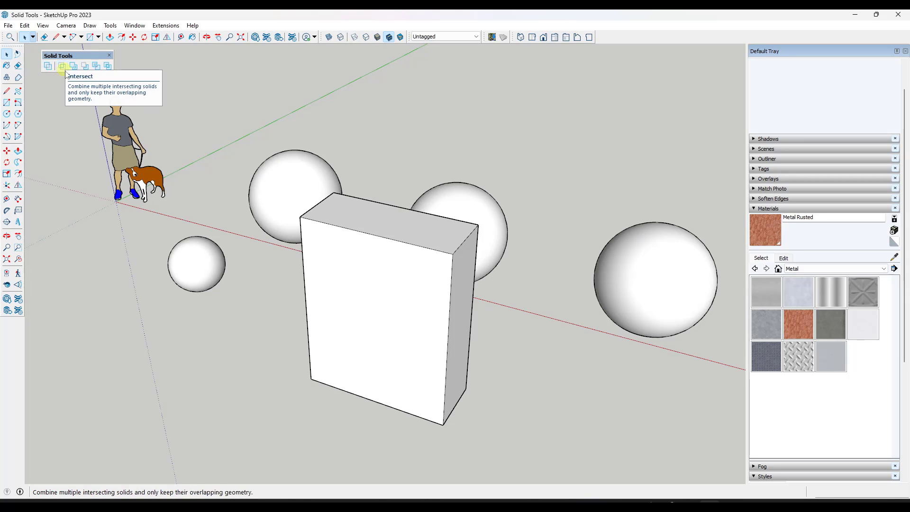
- Examine the row of cubes beyond the spheres, looking through the first ones with X-ray face transparency
{"action": "middle_click_drag", "start_coordinate": [98, 132], "coordinate": [222, 235]}
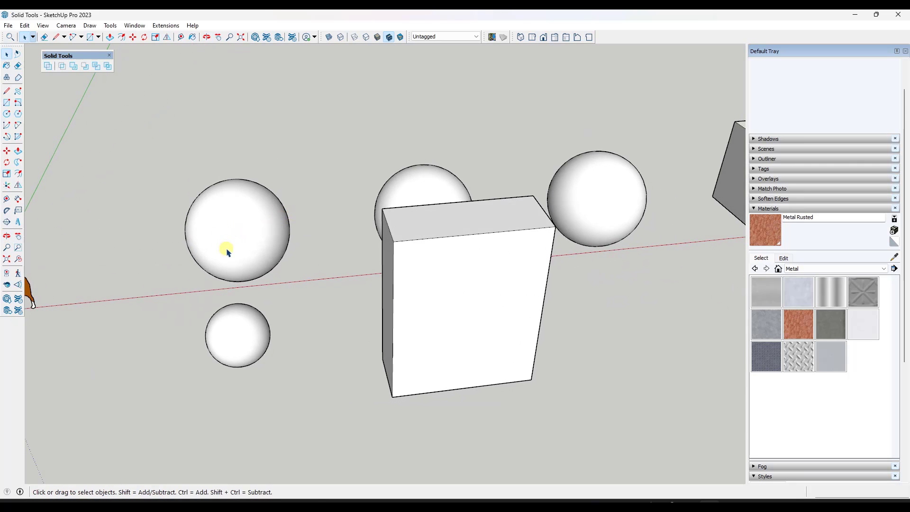
{"action": "scroll", "coordinate": [213, 244], "scroll_direction": "down", "scroll_amount": 8}
{"action": "scroll", "coordinate": [359, 237], "scroll_direction": "up", "scroll_amount": 6}
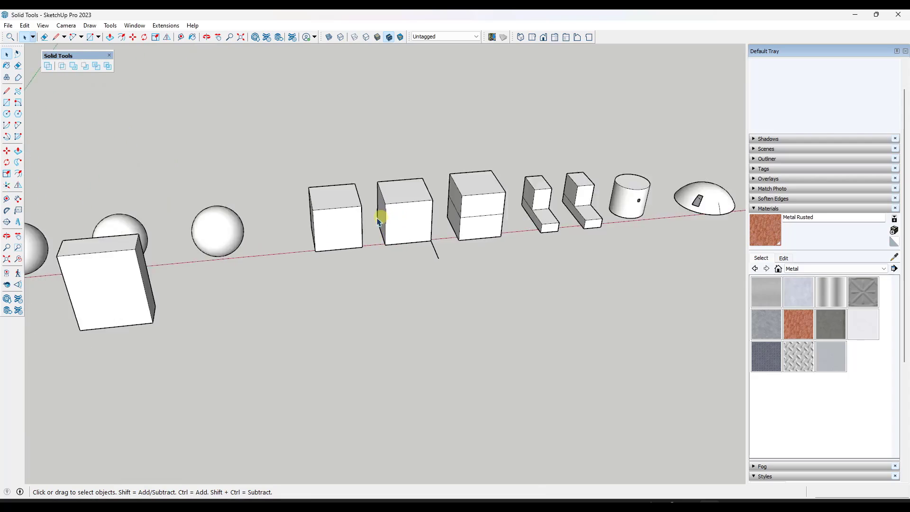
{"action": "middle_click_drag", "start_coordinate": [310, 216], "coordinate": [319, 247]}
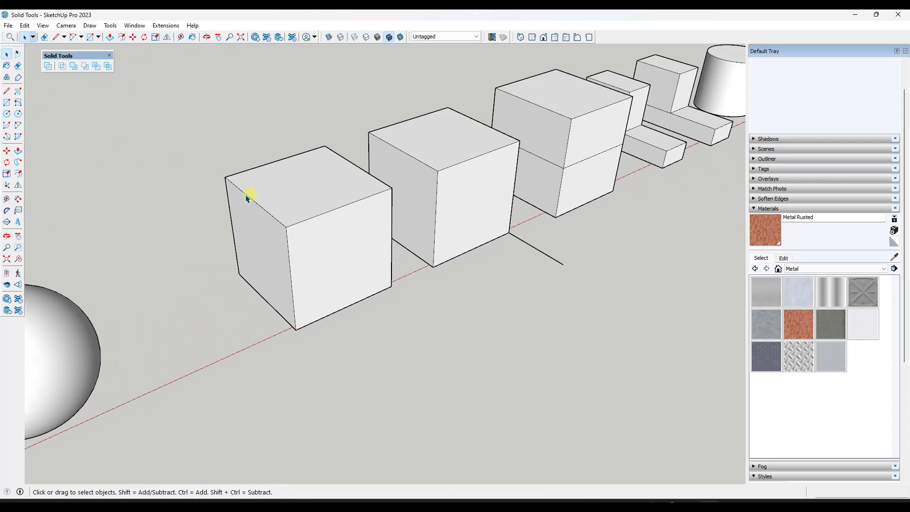
{"action": "middle_click_drag", "start_coordinate": [247, 197], "coordinate": [335, 311]}
{"action": "scroll", "coordinate": [383, 229], "scroll_direction": "up", "scroll_amount": 3}
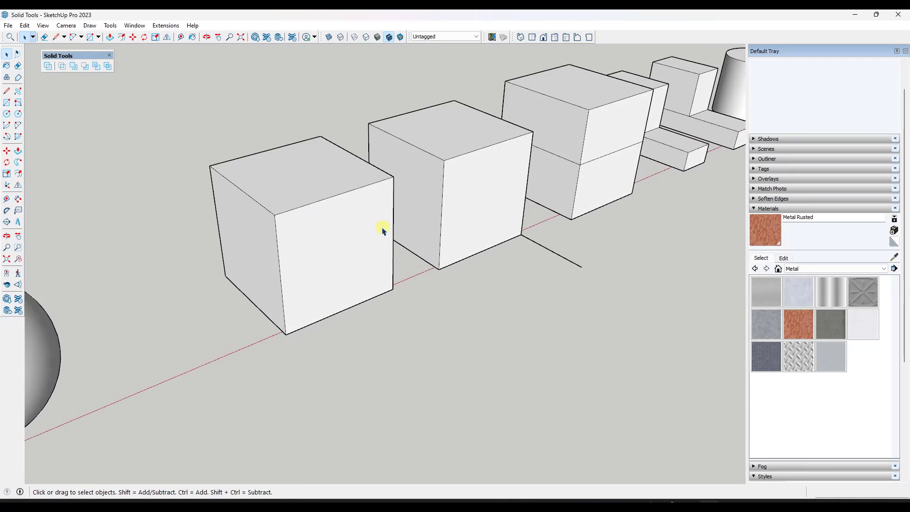
{"action": "scroll", "coordinate": [382, 230], "scroll_direction": "up", "scroll_amount": 1}
{"action": "scroll", "coordinate": [279, 191], "scroll_direction": "up", "scroll_amount": 1}
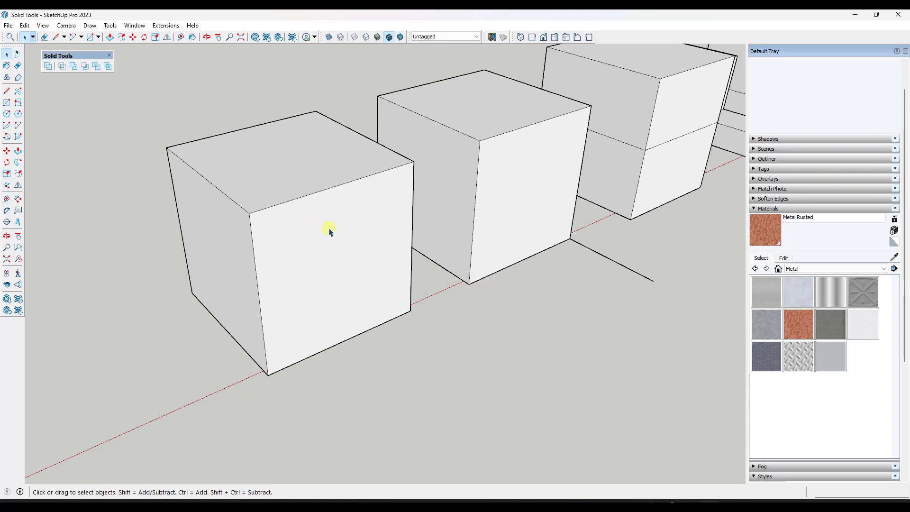
{"action": "left_click", "coordinate": [329, 38]}
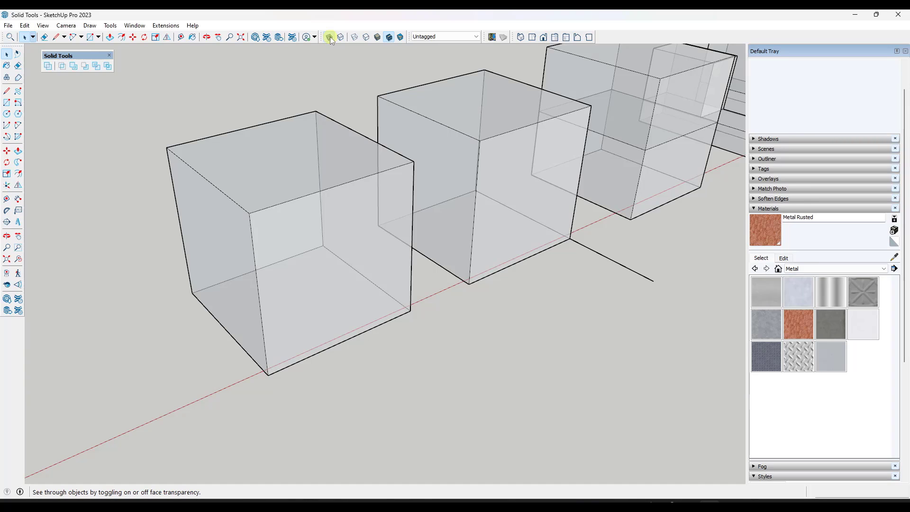
{"action": "left_click", "coordinate": [329, 37]}
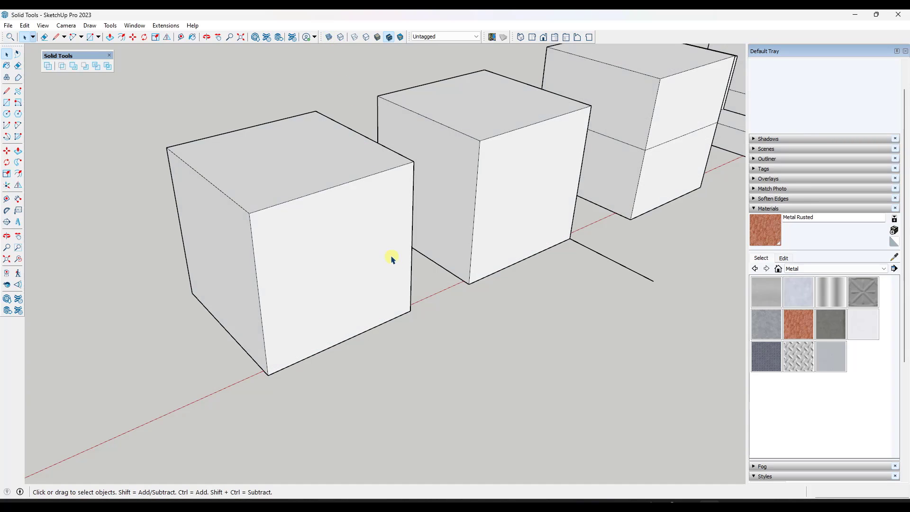
- Group all geometry of the first cube in the row and check its type in Entity Info
{"action": "triple_click", "coordinate": [325, 231]}
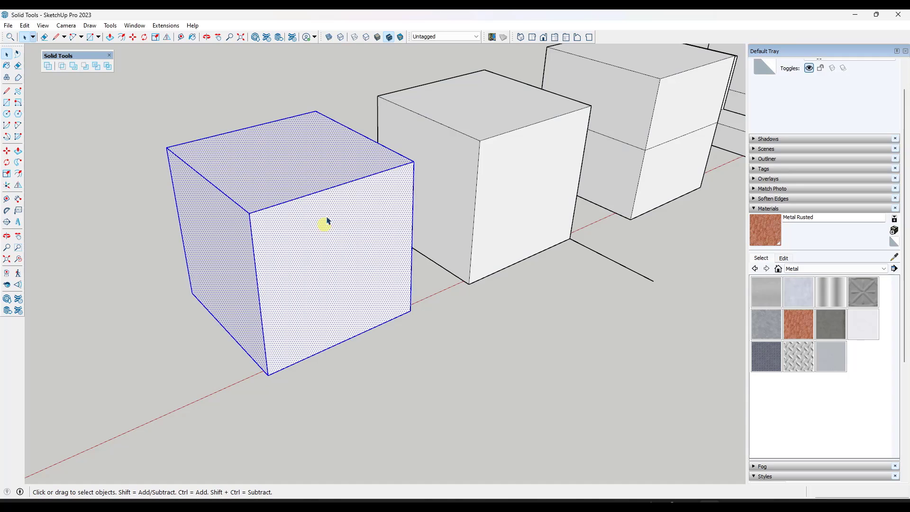
{"action": "right_click", "coordinate": [298, 219]}
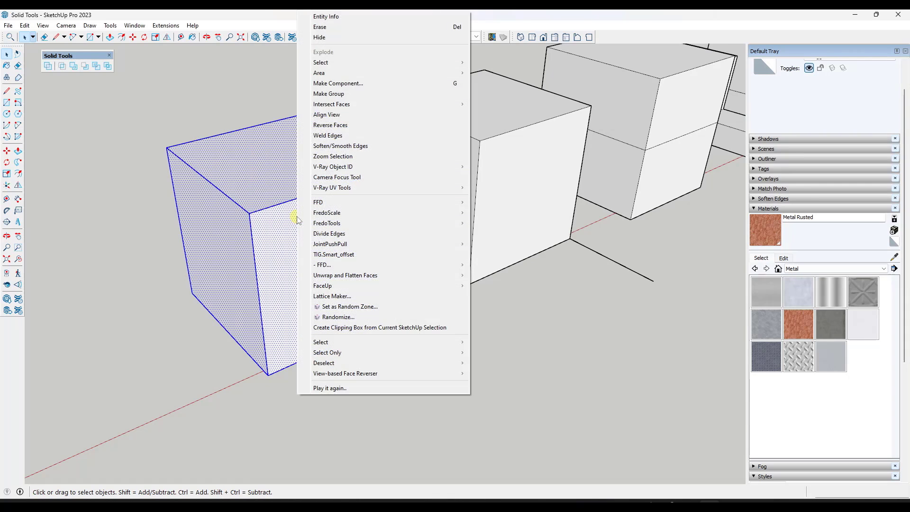
{"action": "left_click", "coordinate": [333, 98]}
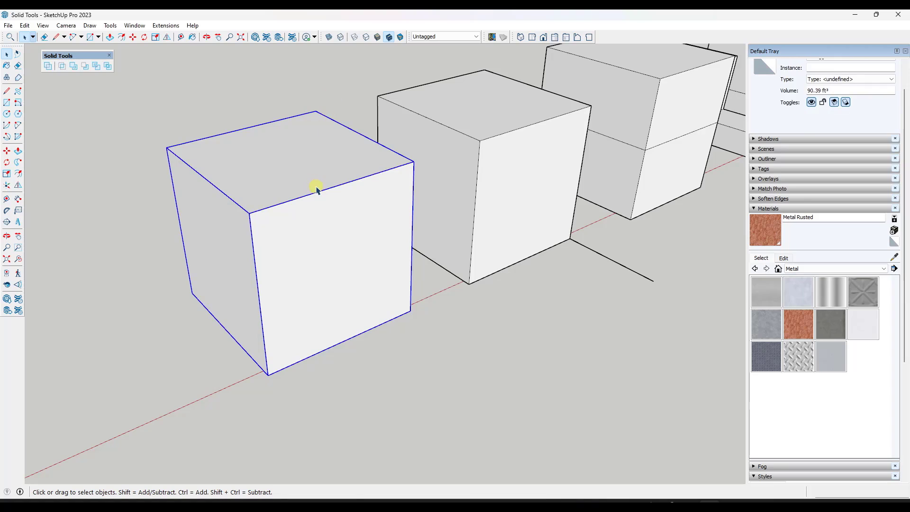
{"action": "scroll", "coordinate": [822, 92], "scroll_direction": "up", "scroll_amount": 1}
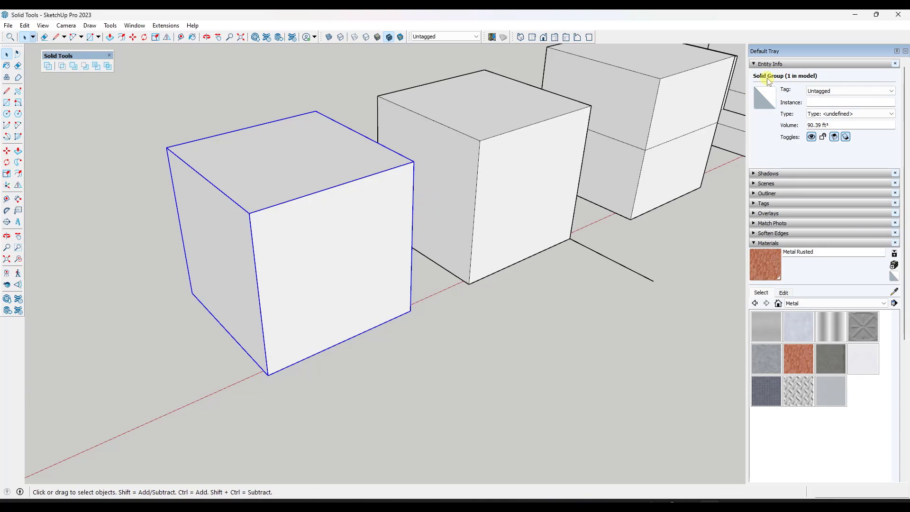
- Group the second cube together with its stray edge and look through it in X-ray mode
{"action": "mouse_move", "coordinate": [568, 190]}
{"action": "middle_mouse_down"}
{"action": "mouse_move", "coordinate": [630, 209]}
{"action": "mouse_move", "coordinate": [360, 234]}
{"action": "mouse_move", "coordinate": [283, 209]}
{"action": "mouse_move", "coordinate": [474, 230]}
{"action": "middle_mouse_up"}
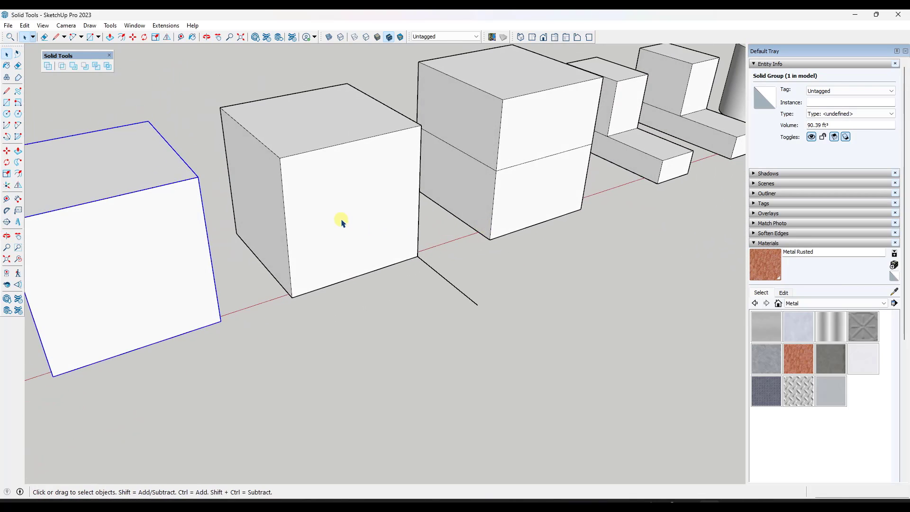
{"action": "left_click", "coordinate": [341, 220]}
{"action": "right_click", "coordinate": [341, 221]}
{"action": "left_click", "coordinate": [367, 93]}
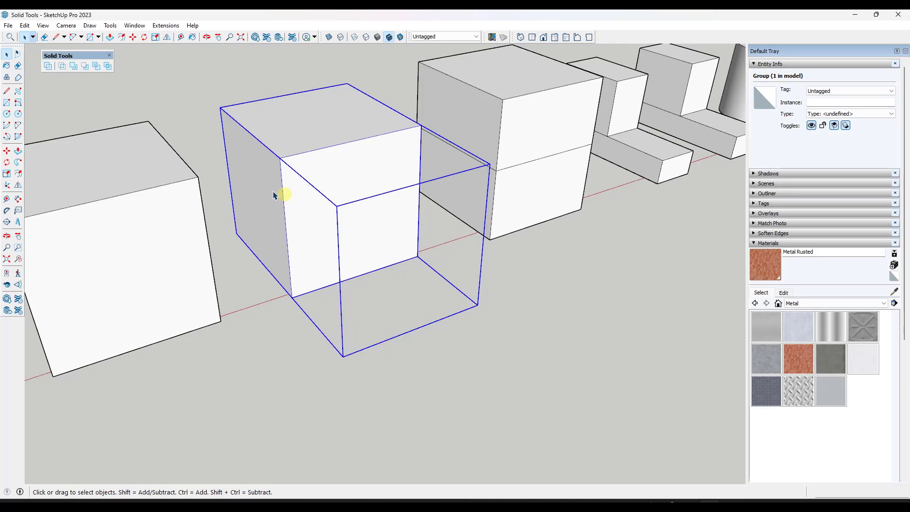
{"action": "left_click", "coordinate": [329, 37]}
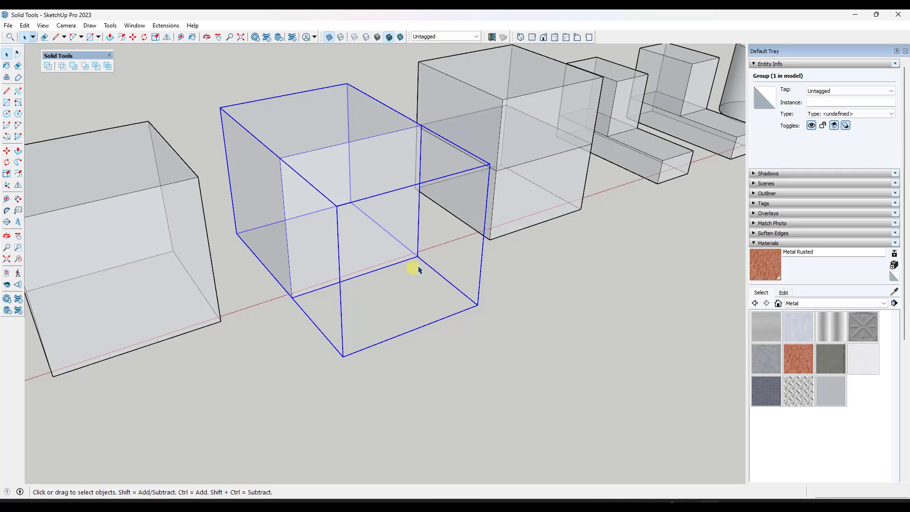
{"action": "left_click", "coordinate": [329, 37]}
- Erase the stray edge inside the second cube's group, close the group and reselect it
{"action": "double_click", "coordinate": [450, 284]}
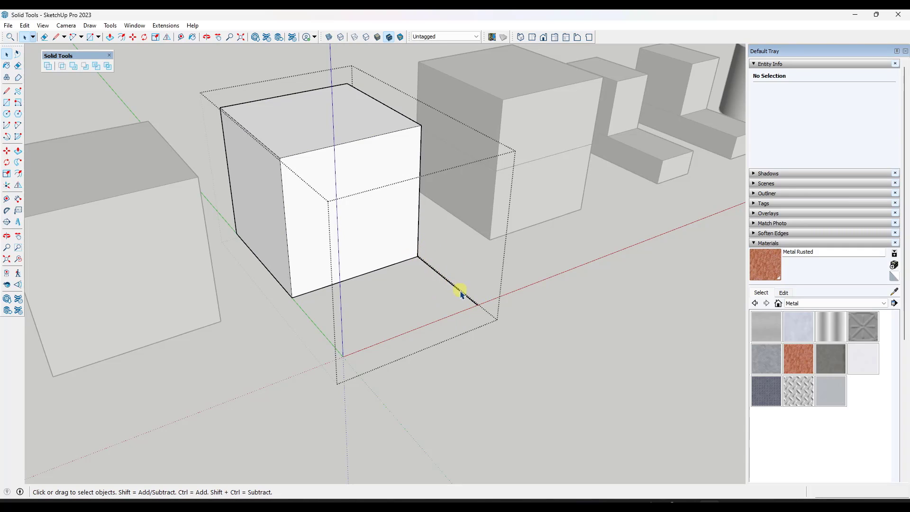
{"action": "key", "text": "e"}
{"action": "left_click", "coordinate": [443, 287]}
{"action": "key", "text": "space"}
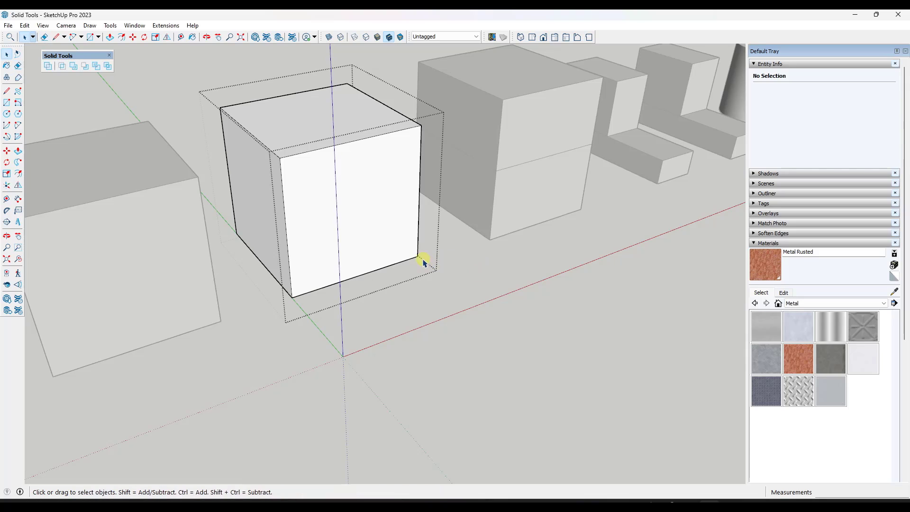
{"action": "left_click", "coordinate": [457, 284]}
{"action": "left_click", "coordinate": [335, 173]}
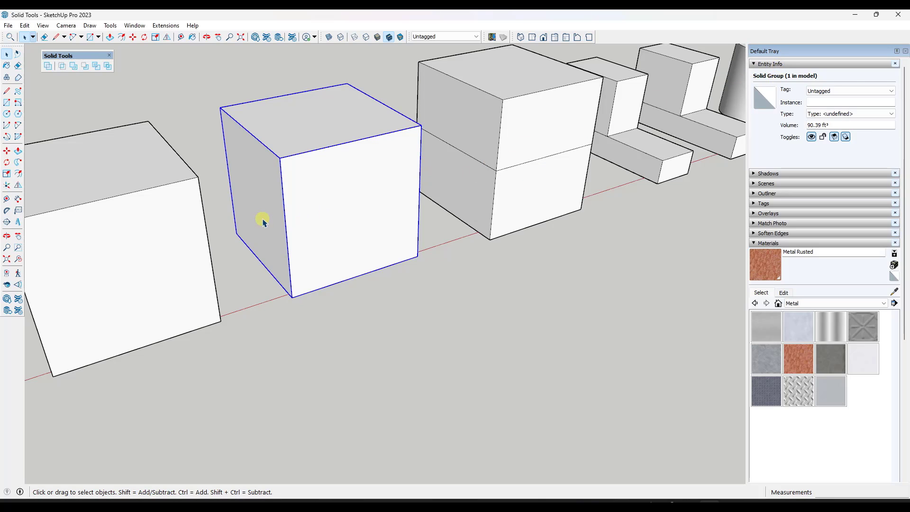
- Examine the horizontal face inside the third cube using X-ray mode
{"action": "scroll", "coordinate": [270, 199], "scroll_direction": "down", "scroll_amount": 3}
{"action": "scroll", "coordinate": [546, 149], "scroll_direction": "up", "scroll_amount": 5}
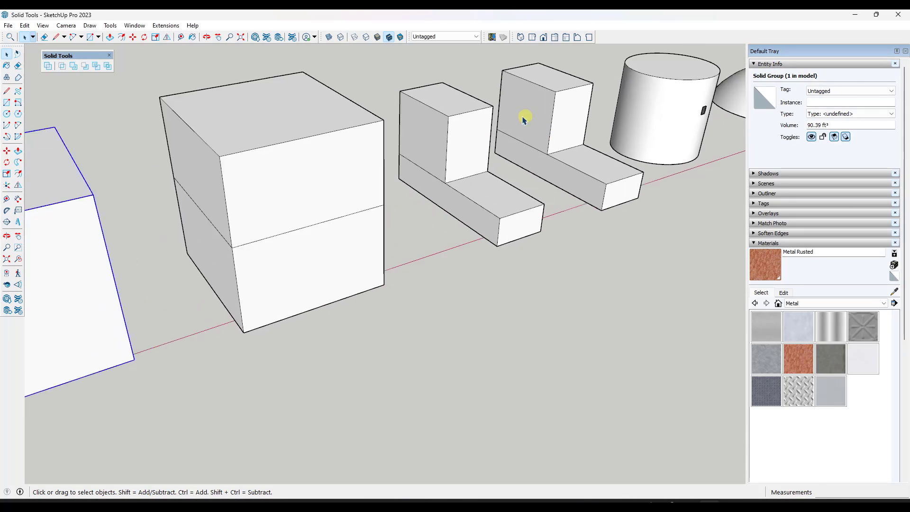
{"action": "left_click", "coordinate": [328, 38]}
{"action": "mouse_move", "coordinate": [248, 216]}
{"action": "middle_mouse_down"}
{"action": "mouse_move", "coordinate": [304, 185]}
{"action": "mouse_move", "coordinate": [260, 220]}
{"action": "middle_mouse_up"}
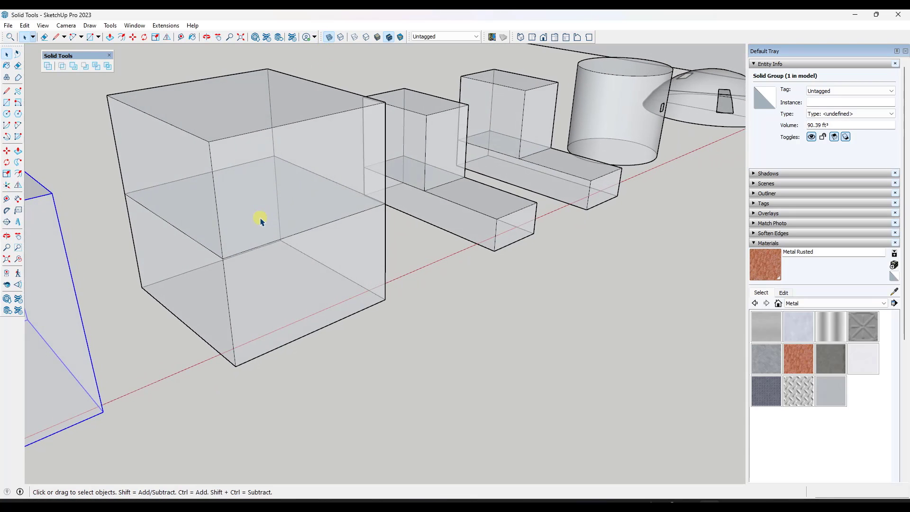
{"action": "left_click", "coordinate": [260, 219]}
{"action": "scroll", "coordinate": [229, 220], "scroll_direction": "up", "scroll_amount": 3}
{"action": "left_click", "coordinate": [183, 213]}
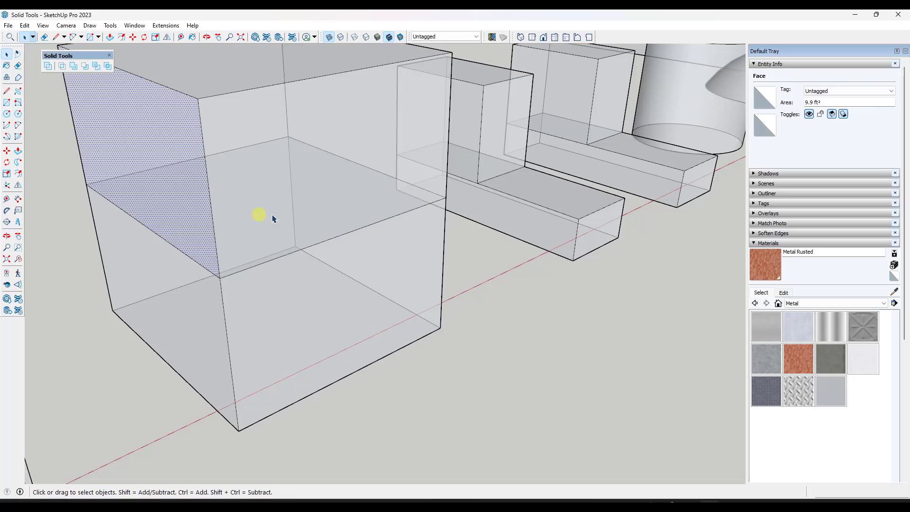
{"action": "left_click", "coordinate": [330, 38]}
- Group all geometry of the third cube, including its internal dividing face
{"action": "scroll", "coordinate": [313, 179], "scroll_direction": "down", "scroll_amount": 6}
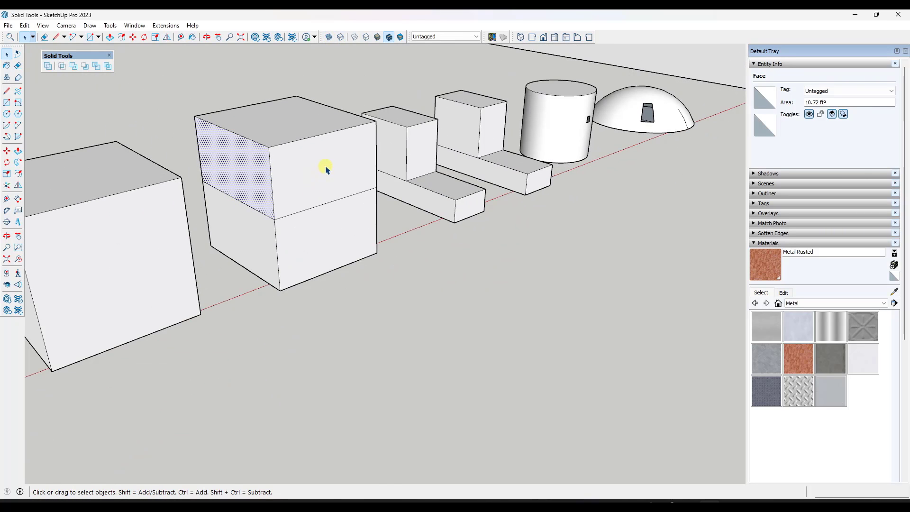
{"action": "scroll", "coordinate": [326, 170], "scroll_direction": "up", "scroll_amount": 2}
{"action": "triple_click", "coordinate": [288, 166]}
{"action": "right_click", "coordinate": [287, 166]}
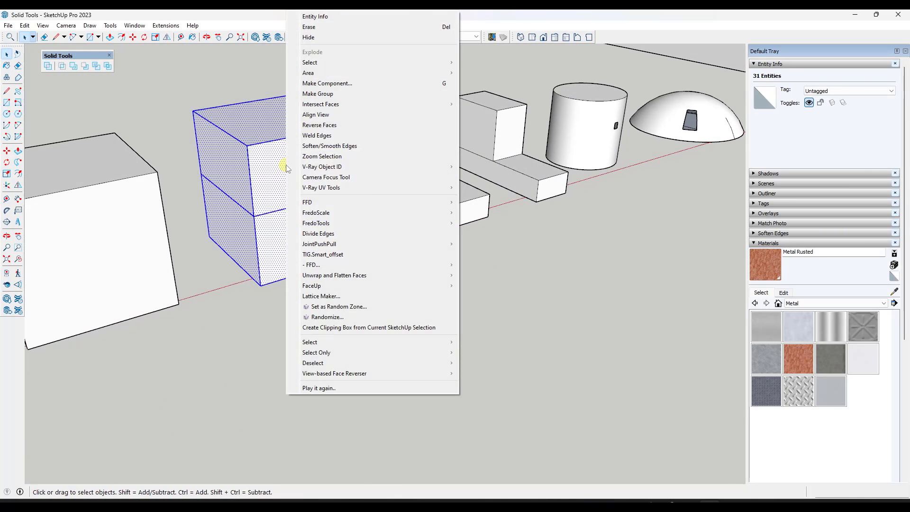
{"action": "left_click", "coordinate": [312, 93]}
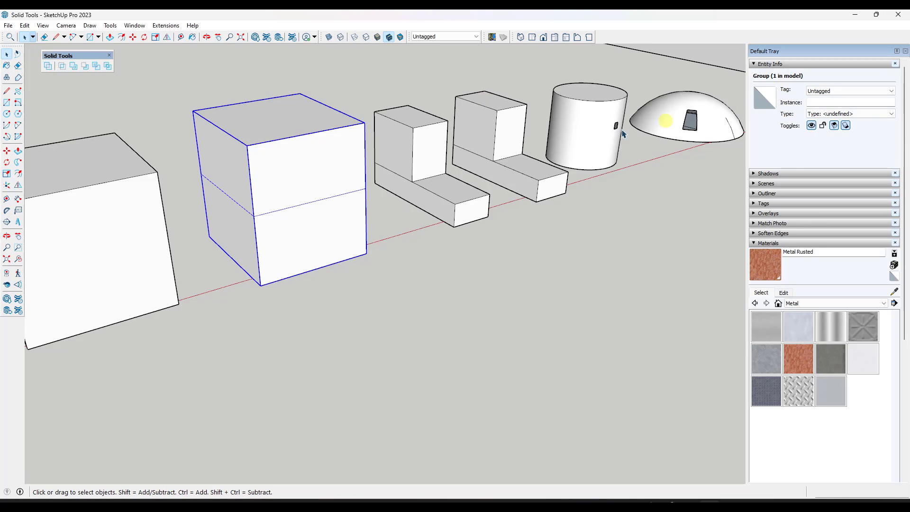
{"action": "scroll", "coordinate": [327, 180], "scroll_direction": "up", "scroll_amount": 1}
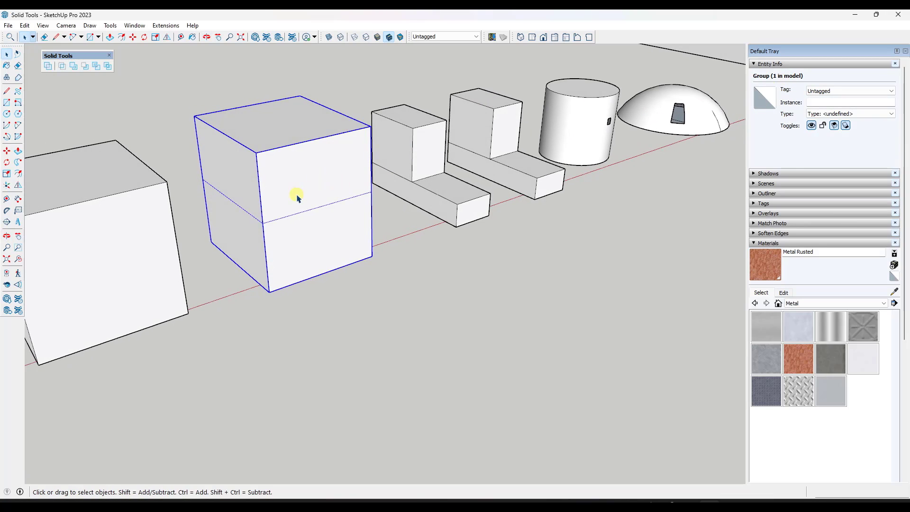
- With X-ray mode on, open the third cube's group and erase the internal face and the four mid-height edges
{"action": "left_click", "coordinate": [328, 37]}
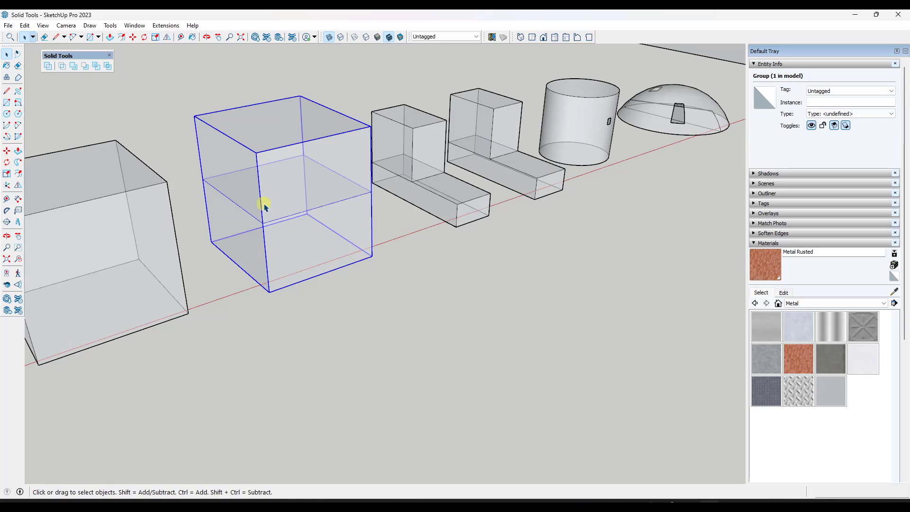
{"action": "double_click", "coordinate": [288, 196]}
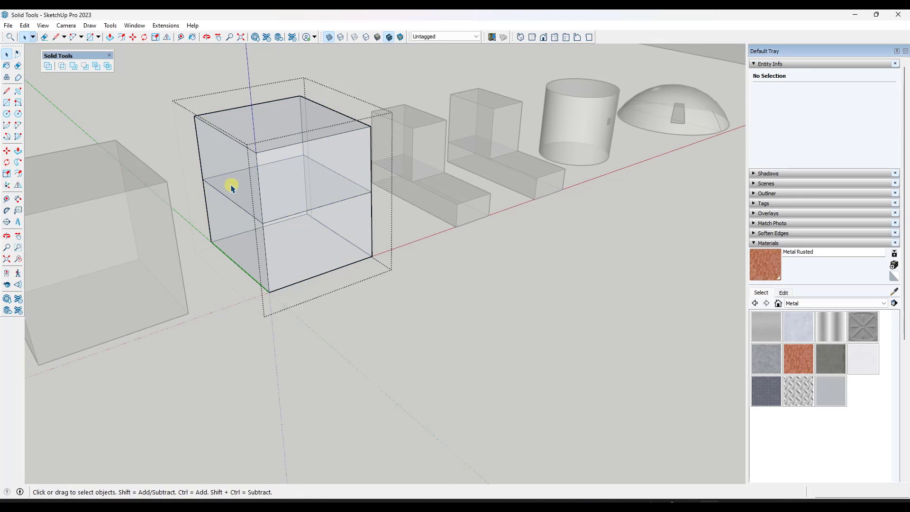
{"action": "scroll", "coordinate": [213, 183], "scroll_direction": "up", "scroll_amount": 2}
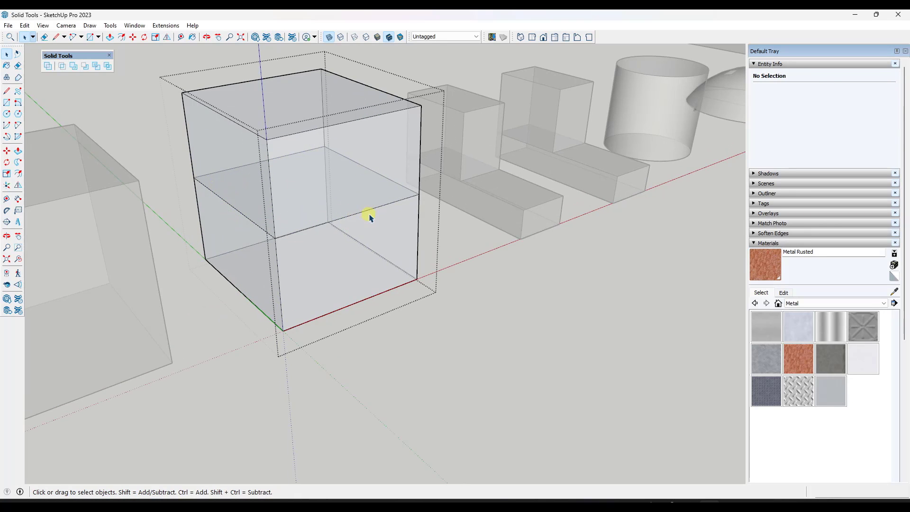
{"action": "middle_click_drag", "start_coordinate": [370, 217], "coordinate": [371, 201]}
{"action": "key", "text": "e"}
{"action": "left_click", "coordinate": [384, 199]}
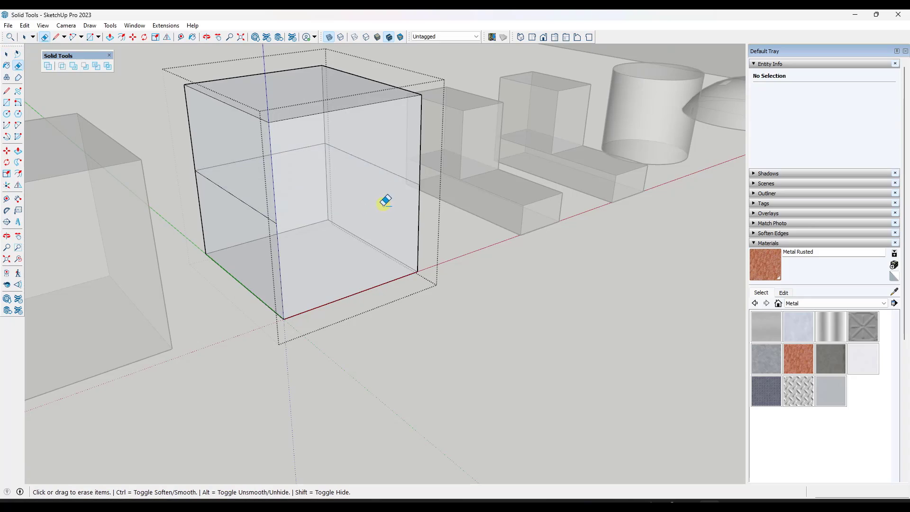
{"action": "left_click", "coordinate": [378, 170]}
{"action": "left_click", "coordinate": [275, 155]}
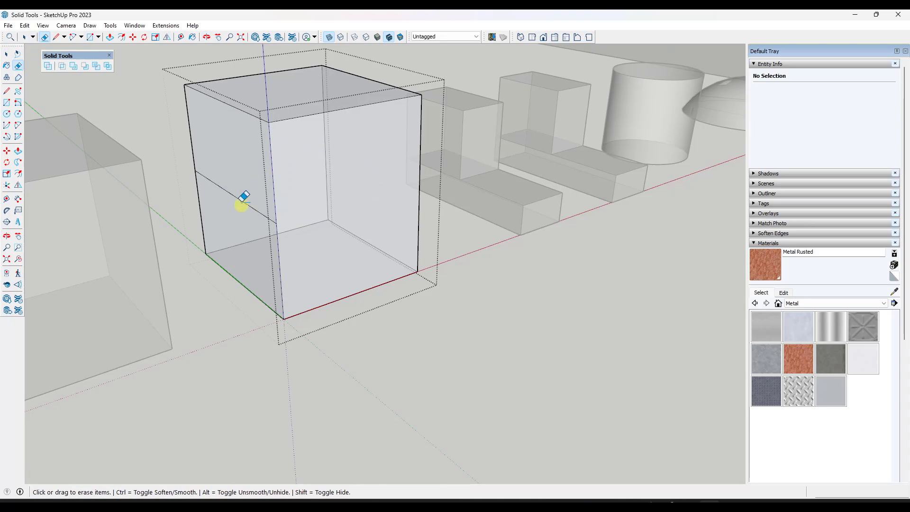
{"action": "left_click", "coordinate": [237, 196]}
{"action": "key", "text": "space"}
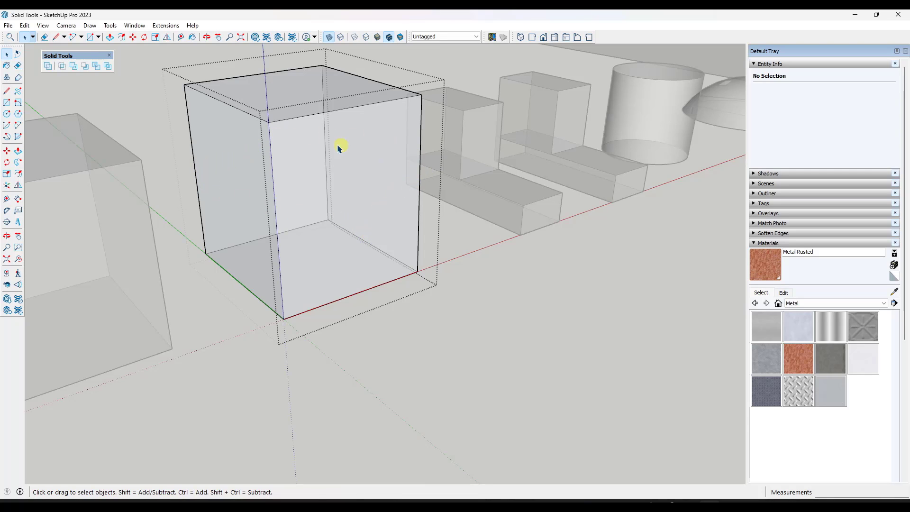
- Hide the top face of the third cube inside its group and look into the cube from above
{"action": "middle_click_drag", "start_coordinate": [459, 294], "coordinate": [315, 166]}
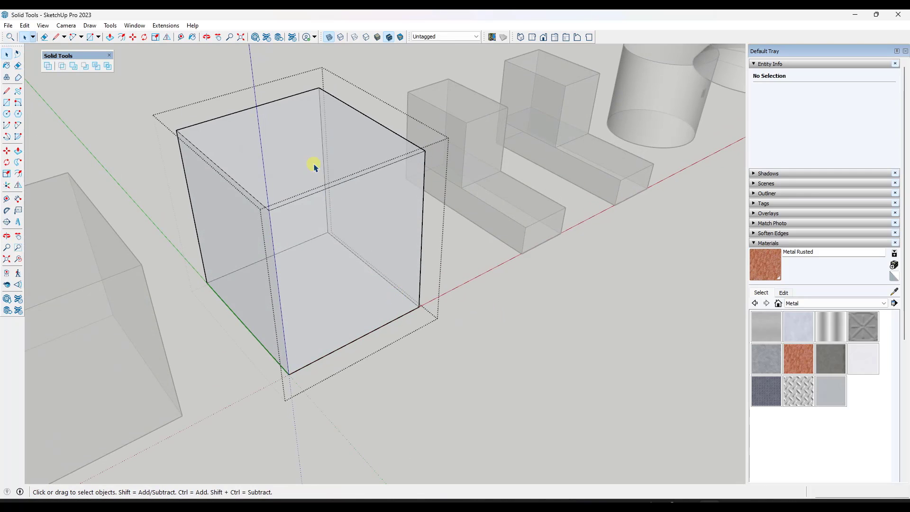
{"action": "right_click", "coordinate": [315, 166]}
{"action": "left_click", "coordinate": [339, 38]}
{"action": "middle_click_drag", "start_coordinate": [322, 116], "coordinate": [329, 222]}
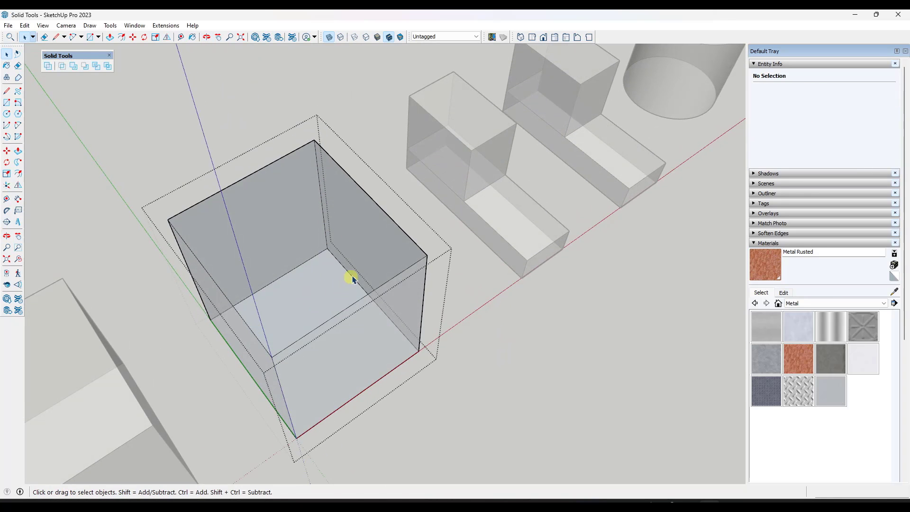
- Select the third cube's group to check whether it counts as a solid
{"action": "middle_click_drag", "start_coordinate": [349, 278], "coordinate": [440, 277]}
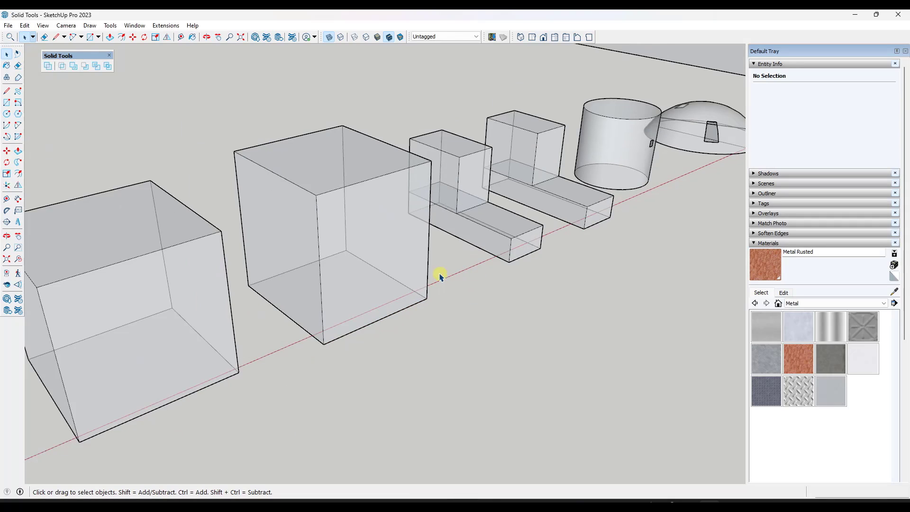
{"action": "left_click", "coordinate": [386, 255]}
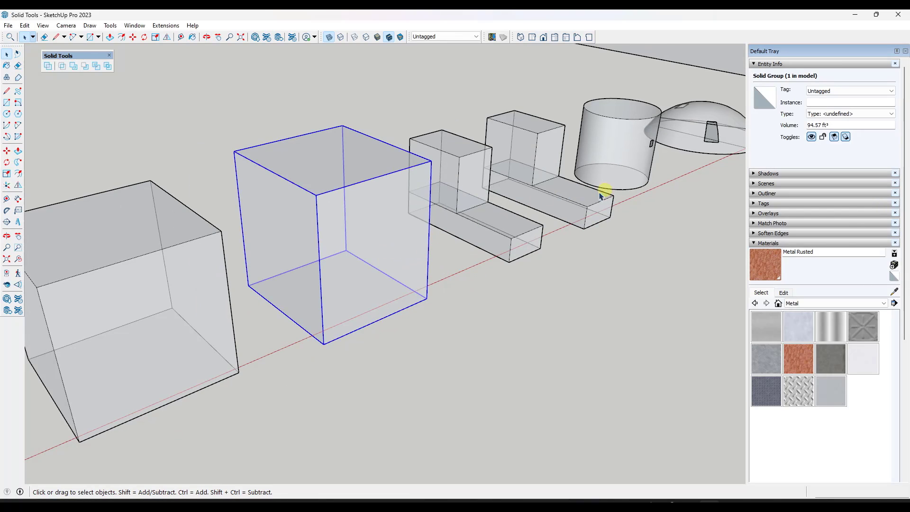
- Group all geometry of the L-shaped block beside the cylinder
{"action": "middle_click_drag", "start_coordinate": [605, 187], "coordinate": [402, 197]}
{"action": "scroll", "coordinate": [402, 196], "scroll_direction": "up", "scroll_amount": 2}
{"action": "left_click", "coordinate": [403, 193]}
{"action": "right_click", "coordinate": [403, 193]}
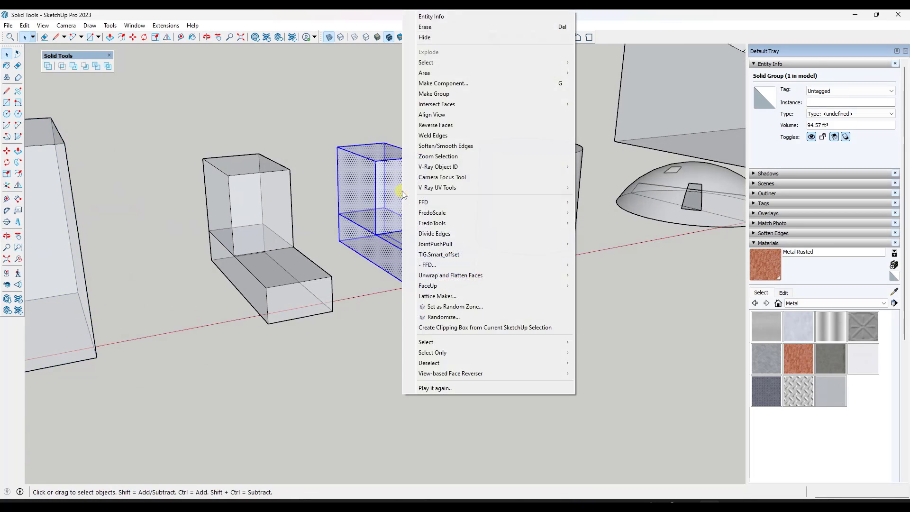
{"action": "left_click", "coordinate": [435, 94]}
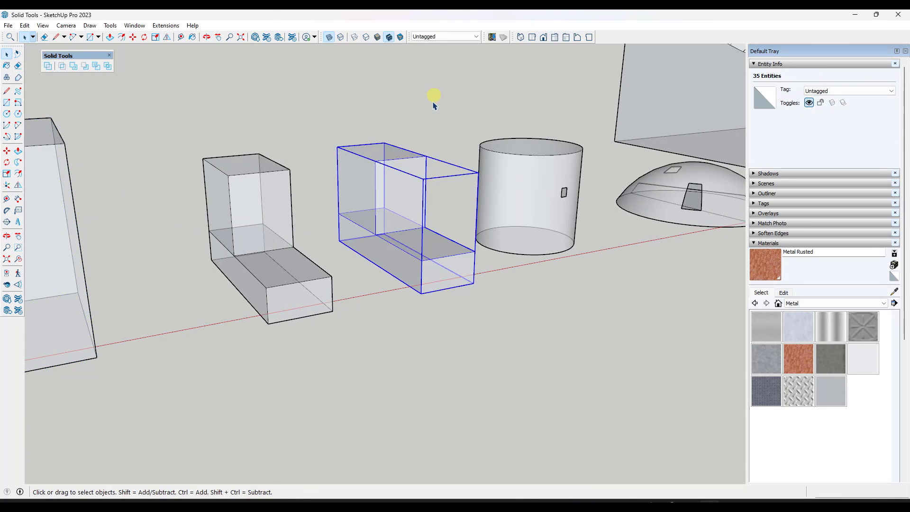
- Open the L-shaped block's group and hide the front face of its upright part
{"action": "double_click", "coordinate": [392, 209]}
{"action": "scroll", "coordinate": [397, 222], "scroll_direction": "up", "scroll_amount": 3}
{"action": "middle_click_drag", "start_coordinate": [396, 226], "coordinate": [399, 277]}
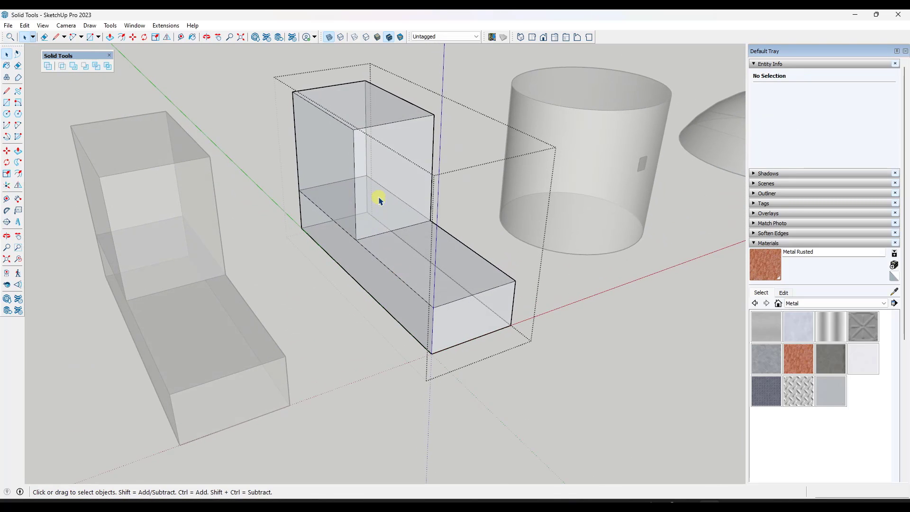
{"action": "right_click", "coordinate": [379, 198]}
{"action": "left_click", "coordinate": [405, 37]}
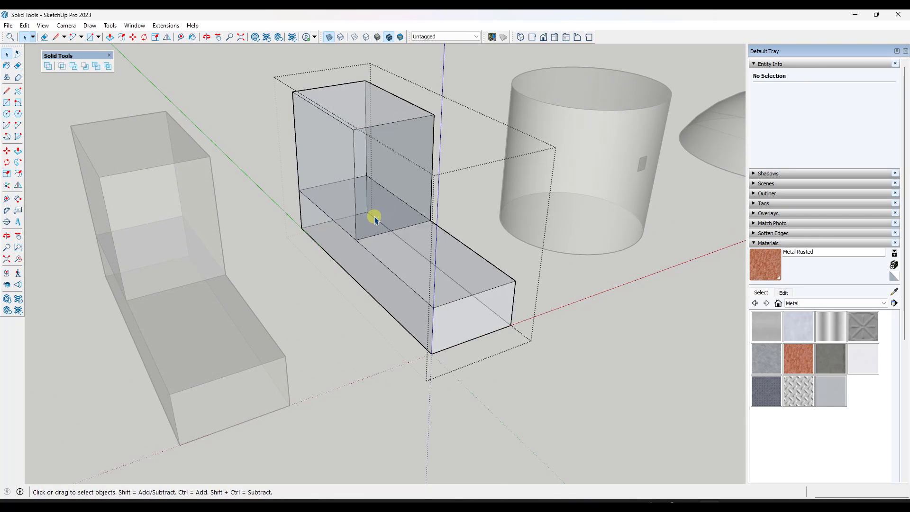
- Turn off X-ray mode and erase the internal horizontal face between the L-shaped block's upright part and its base
{"action": "left_click", "coordinate": [329, 37]}
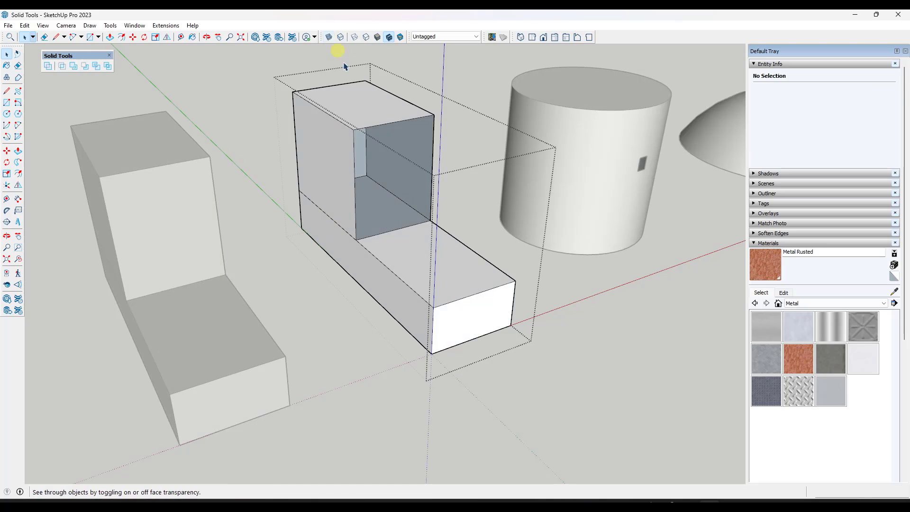
{"action": "left_click", "coordinate": [381, 213]}
{"action": "key", "text": "Delete"}
{"action": "middle_click_drag", "start_coordinate": [404, 223], "coordinate": [437, 228]}
- Unhide all hidden geometry in the L-shaped block, then close its group and select it to check for solid status
{"action": "left_click", "coordinate": [24, 25]}
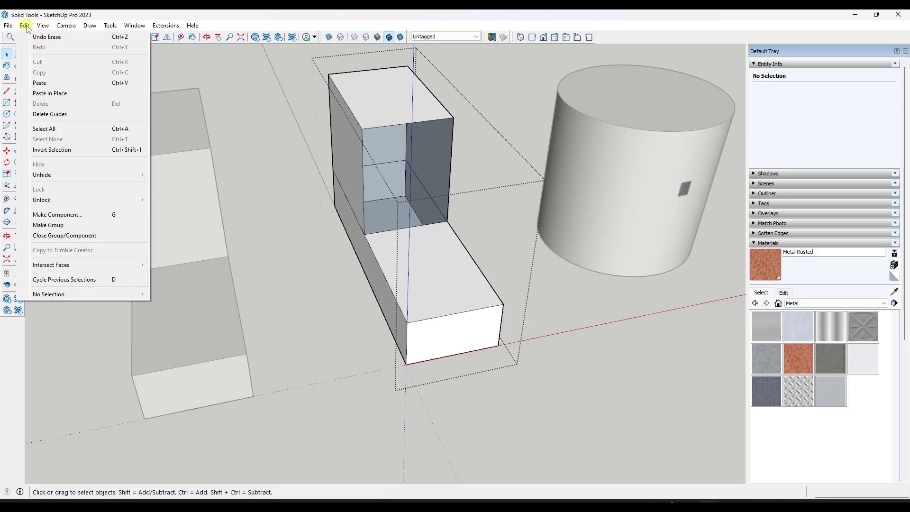
{"action": "mouse_move", "coordinate": [101, 177]}
{"action": "left_click", "coordinate": [177, 195]}
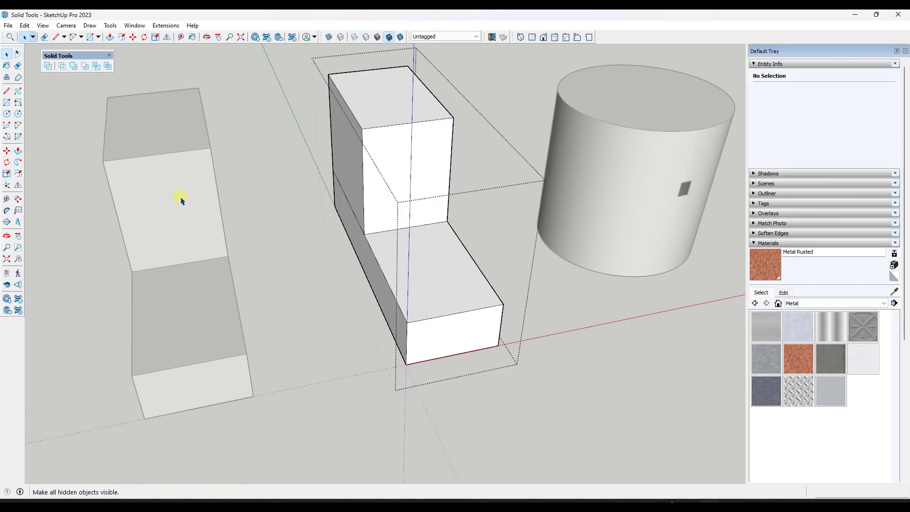
{"action": "left_click", "coordinate": [309, 304]}
{"action": "middle_click_drag", "start_coordinate": [311, 303], "coordinate": [386, 192]}
{"action": "left_click", "coordinate": [385, 197]}
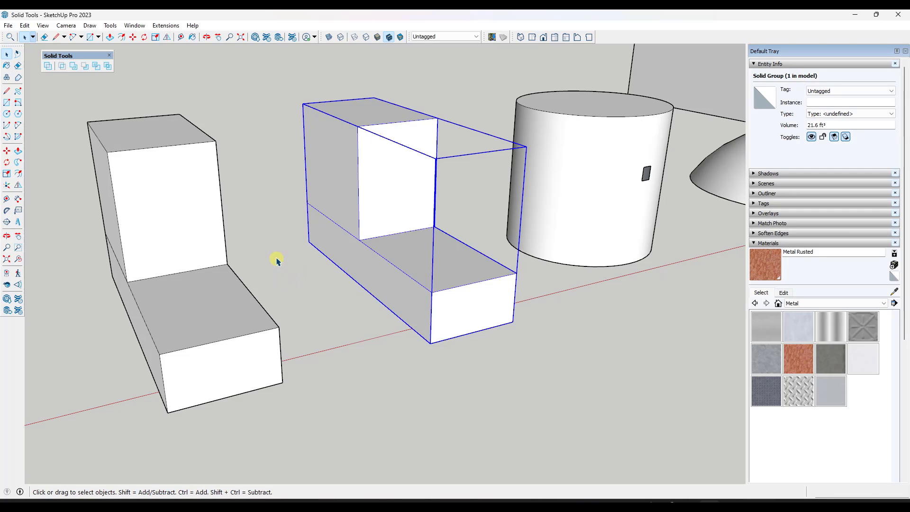
- Select the cylinder with the small hole in its side to check whether it is a solid group
{"action": "scroll", "coordinate": [218, 232], "scroll_direction": "down", "scroll_amount": 5}
{"action": "scroll", "coordinate": [436, 183], "scroll_direction": "up", "scroll_amount": 2}
{"action": "scroll", "coordinate": [318, 230], "scroll_direction": "up", "scroll_amount": 3}
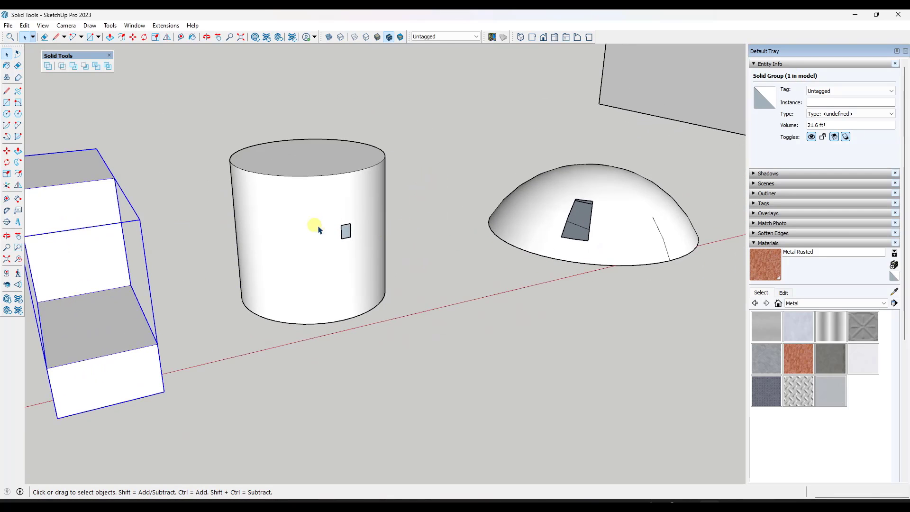
{"action": "middle_click_drag", "start_coordinate": [373, 229], "coordinate": [398, 232]}
{"action": "left_click", "coordinate": [314, 194]}
{"action": "double_click", "coordinate": [311, 195]}
{"action": "left_click", "coordinate": [440, 208]}
{"action": "left_click", "coordinate": [327, 199]}
{"action": "scroll", "coordinate": [307, 199], "scroll_direction": "up", "scroll_amount": 3}
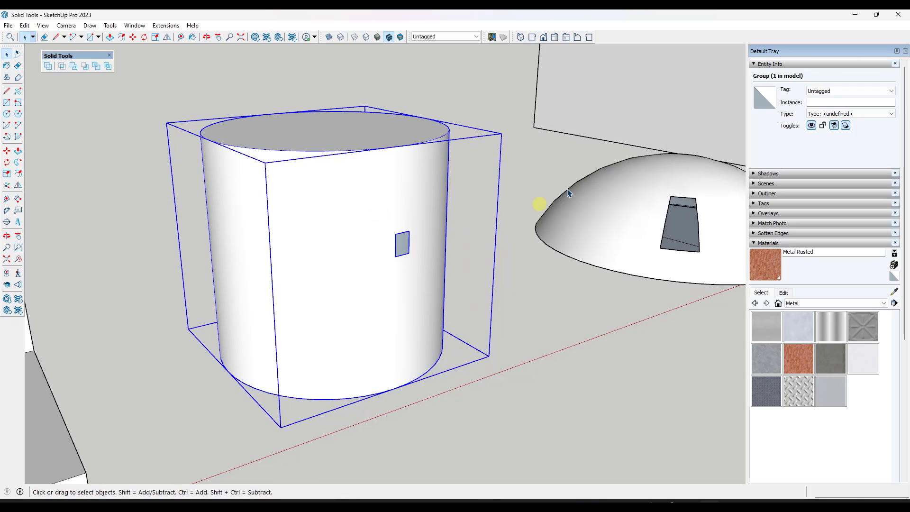
- Open the cylinder's group and trace an edge of the small hole with the Line tool to fill it with a face
{"action": "double_click", "coordinate": [412, 182]}
{"action": "scroll", "coordinate": [417, 232], "scroll_direction": "up", "scroll_amount": 2}
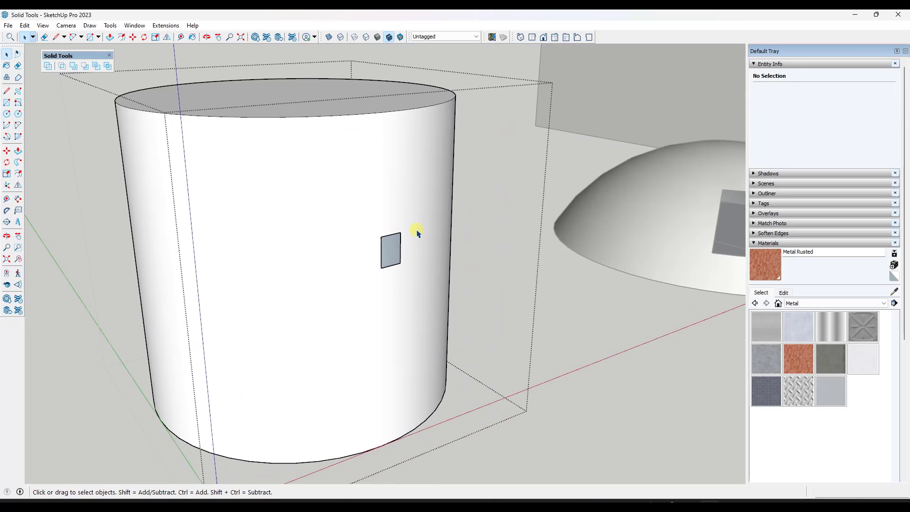
{"action": "key", "text": "l"}
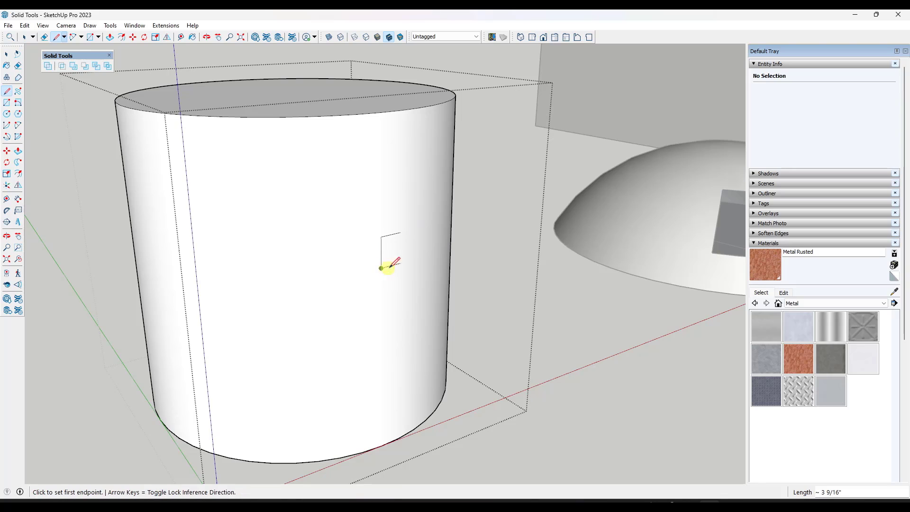
{"action": "key", "text": "space"}
{"action": "middle_click_drag", "start_coordinate": [483, 240], "coordinate": [468, 244]}
{"action": "left_click", "coordinate": [374, 184]}
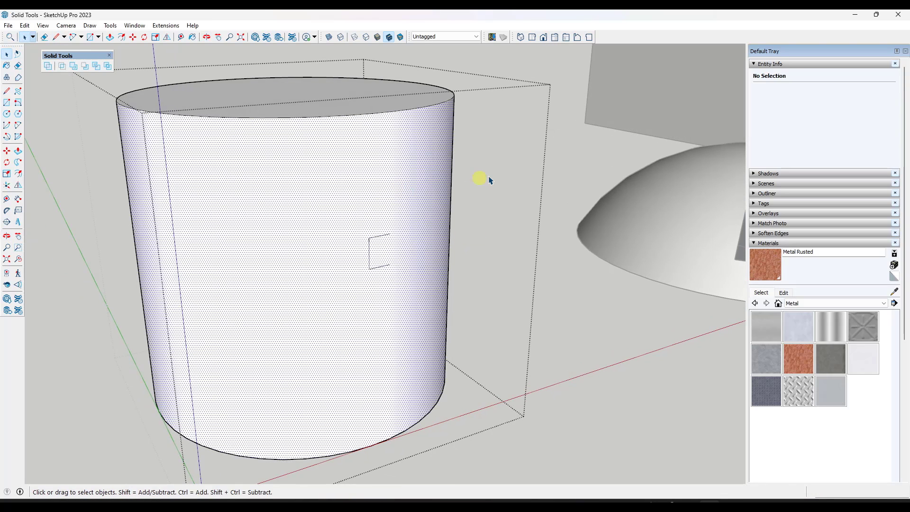
- Close the cylinder's group and select it to check its solid status
{"action": "left_click", "coordinate": [567, 169]}
{"action": "left_click", "coordinate": [567, 171]}
{"action": "left_click", "coordinate": [311, 175]}
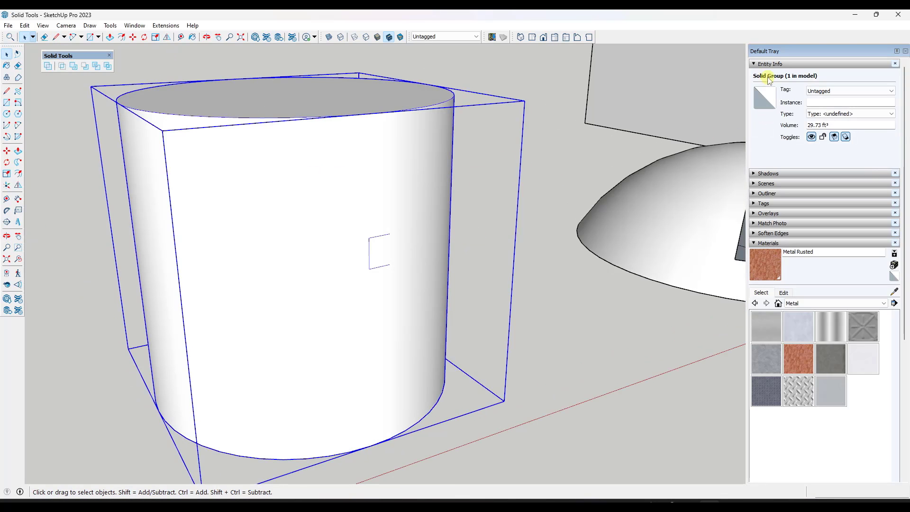
- Search the Extension Warehouse for "solid inspector"
{"action": "scroll", "coordinate": [294, 247], "scroll_direction": "down", "scroll_amount": 5}
{"action": "scroll", "coordinate": [582, 247], "scroll_direction": "down", "scroll_amount": 3}
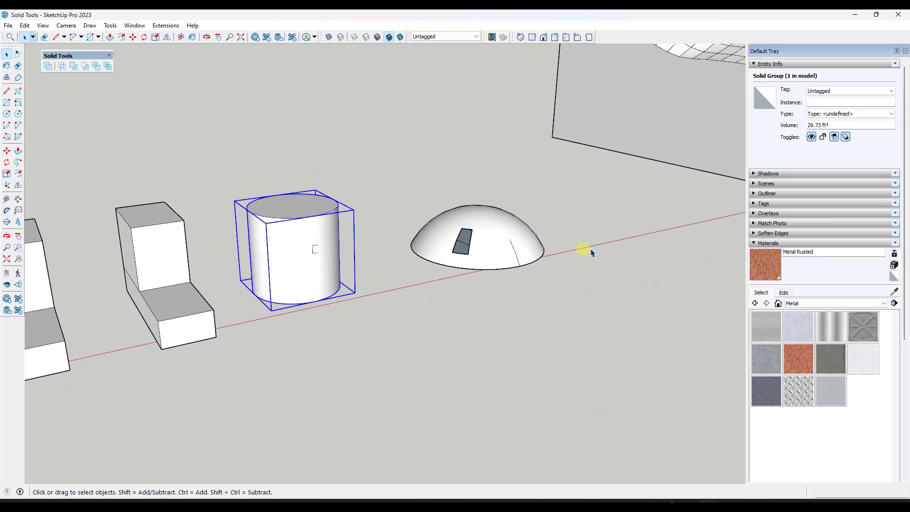
{"action": "middle_click_drag", "start_coordinate": [583, 248], "coordinate": [549, 236]}
{"action": "scroll", "coordinate": [500, 225], "scroll_direction": "up", "scroll_amount": 5}
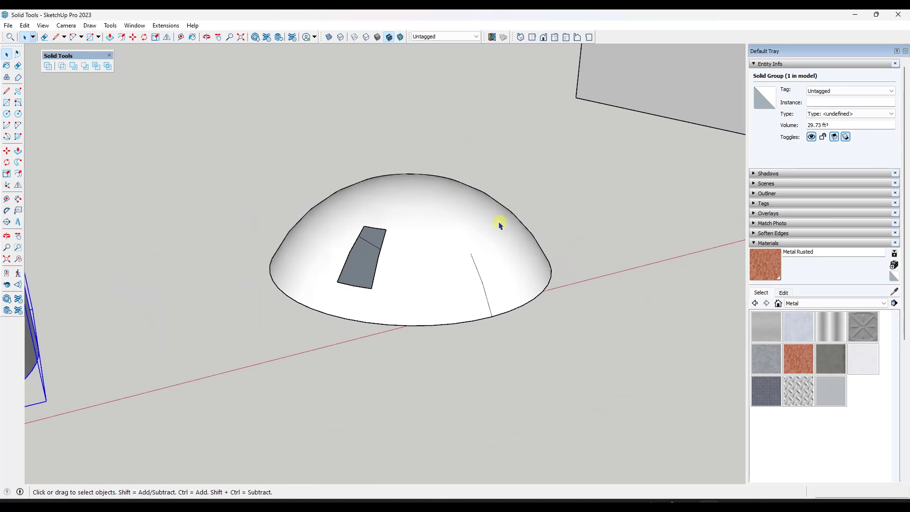
{"action": "left_click", "coordinate": [267, 38]}
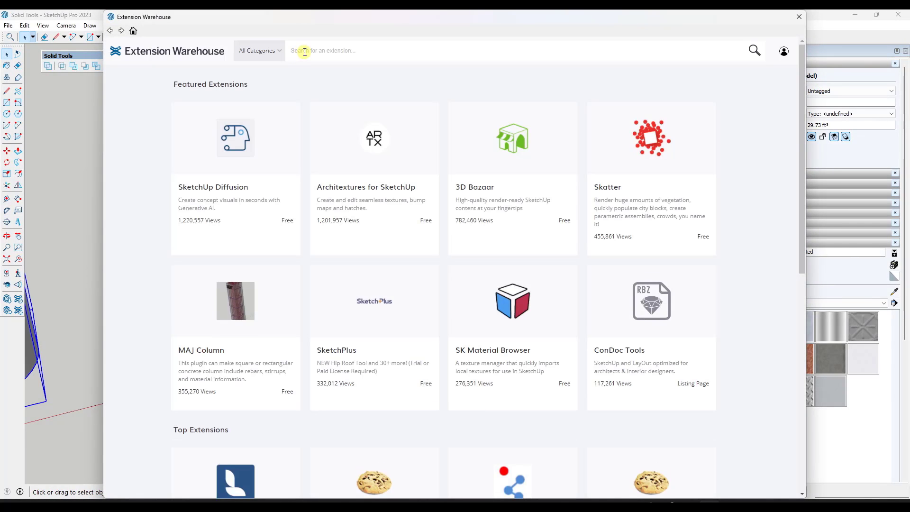
{"action": "left_click", "coordinate": [304, 52]}
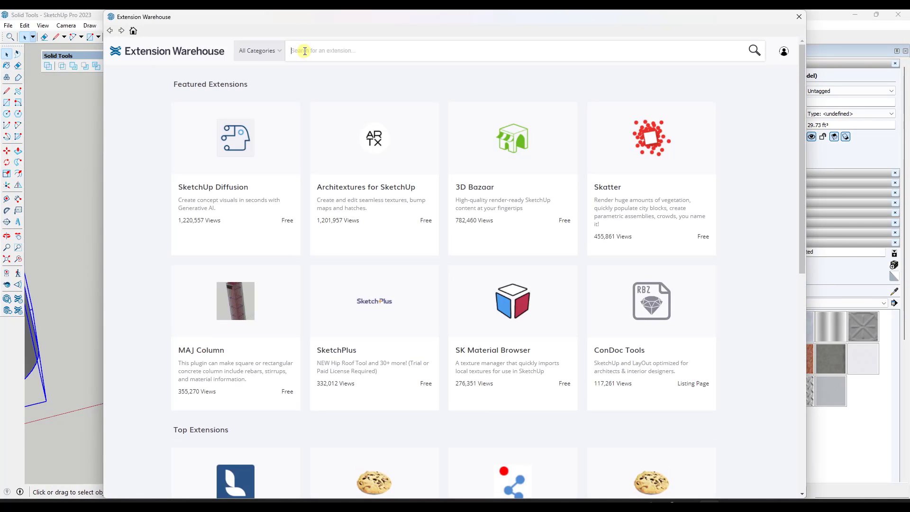
{"action": "type", "text": "solid inspe"}
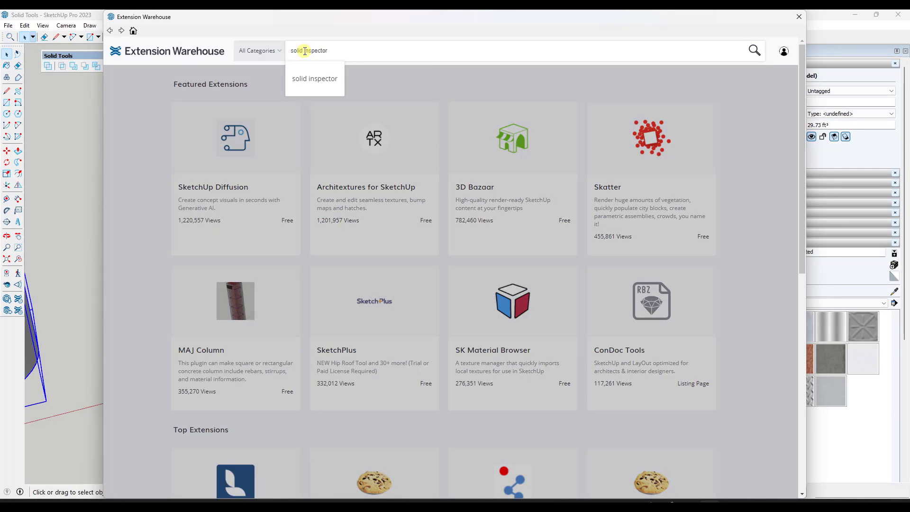
{"action": "type", "text": "ctor"}
{"action": "key", "text": "Return"}
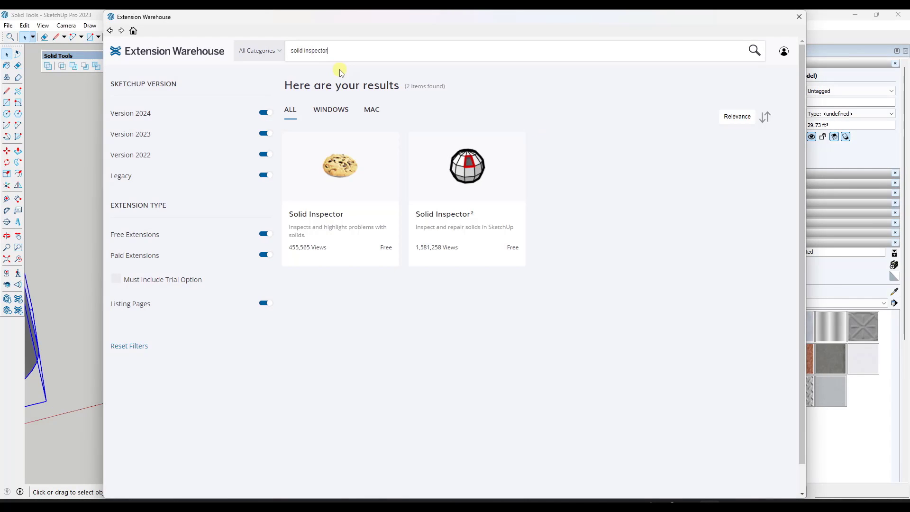
- Review the Solid Inspector² extension page and its description, then close the Extension Warehouse
{"action": "left_click", "coordinate": [473, 173]}
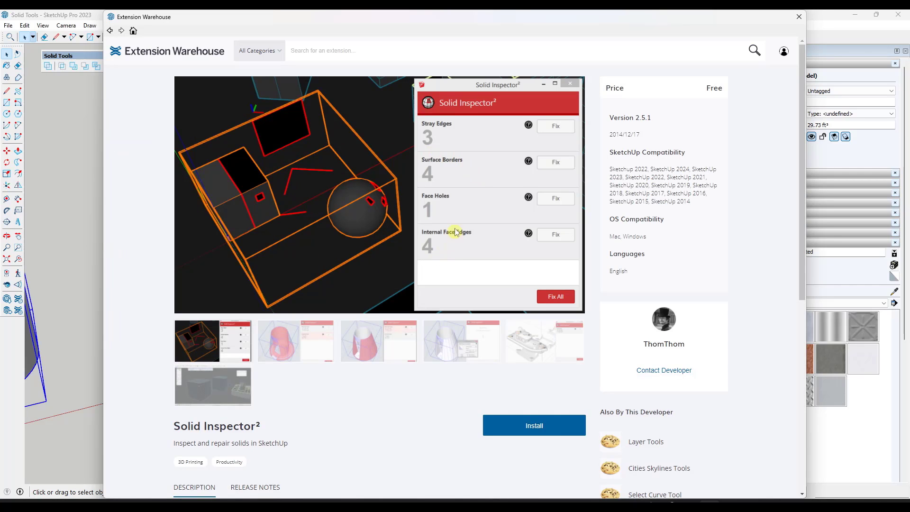
{"action": "scroll", "coordinate": [379, 186], "scroll_direction": "down", "scroll_amount": 7}
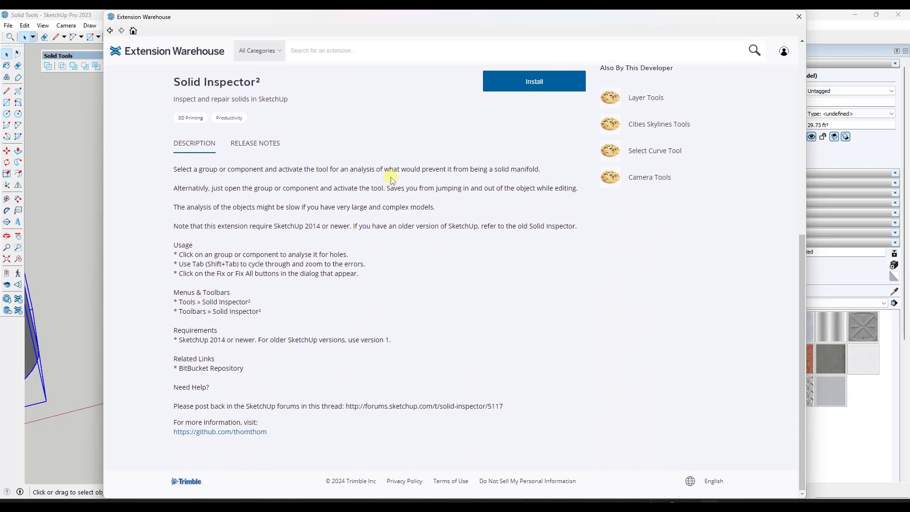
{"action": "scroll", "coordinate": [391, 180], "scroll_direction": "up", "scroll_amount": 7}
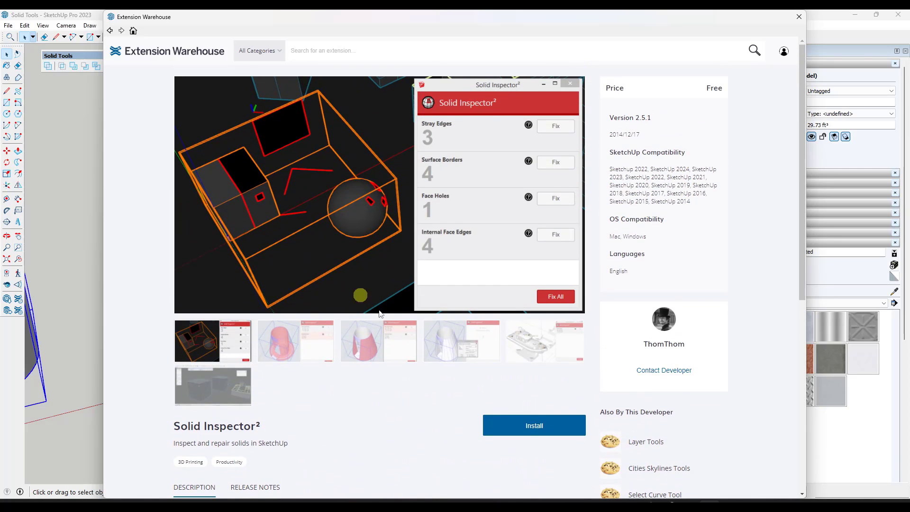
{"action": "left_click", "coordinate": [783, 50]}
{"action": "left_click", "coordinate": [799, 17]}
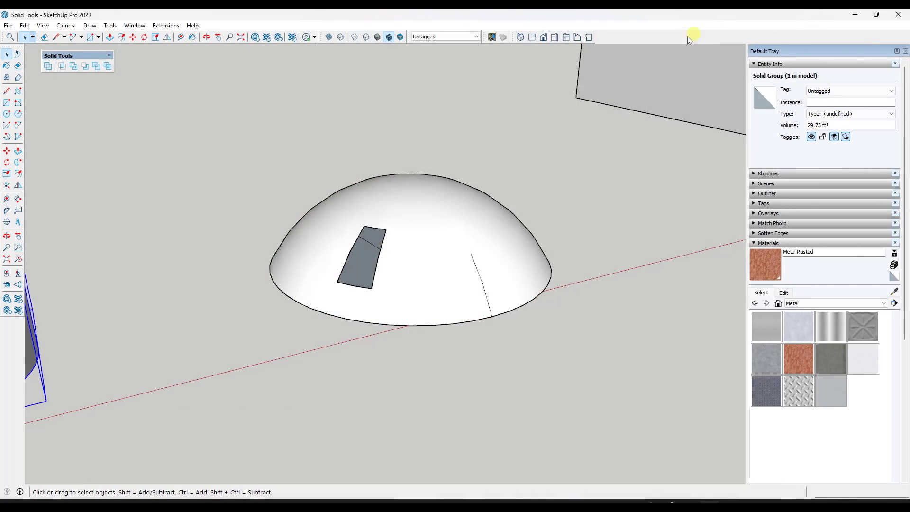
- Make the Solid Inspector² tool available on screen and run it on the dome's group
{"action": "right_click", "coordinate": [688, 38]}
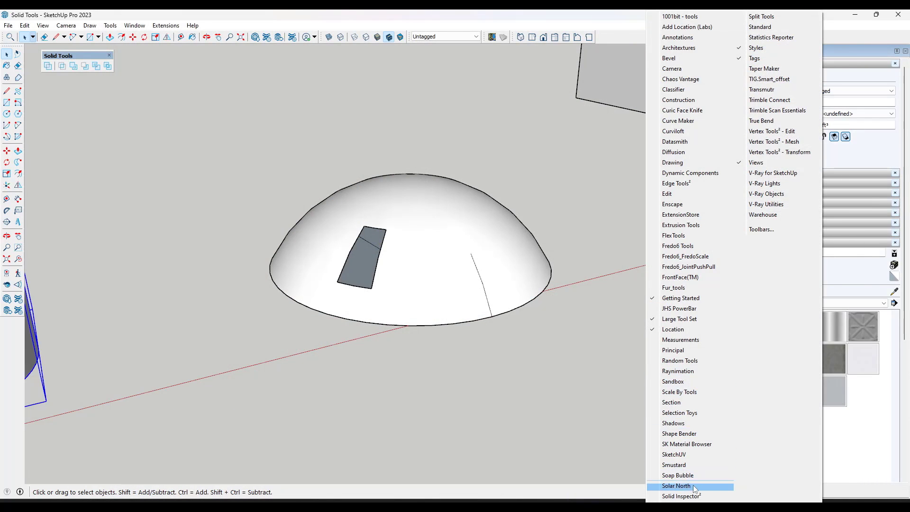
{"action": "left_click", "coordinate": [682, 496]}
{"action": "left_click", "coordinate": [398, 217]}
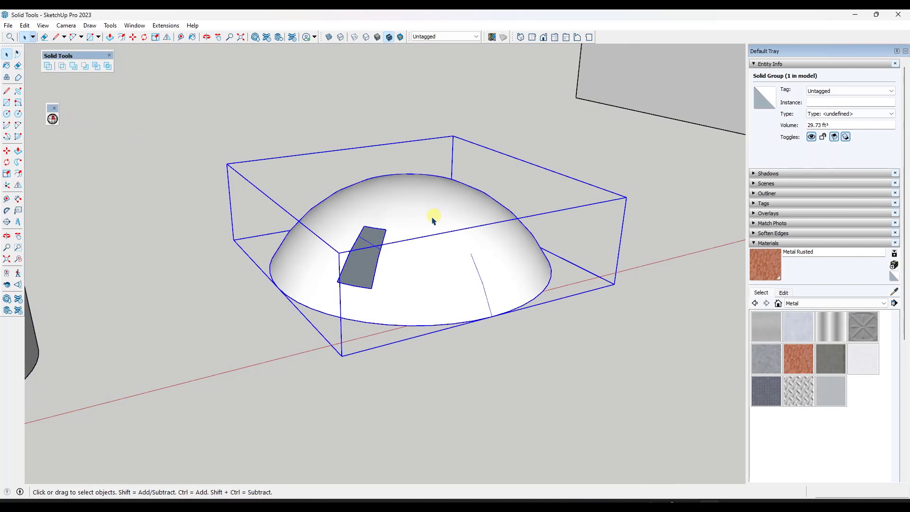
{"action": "left_click", "coordinate": [53, 118]}
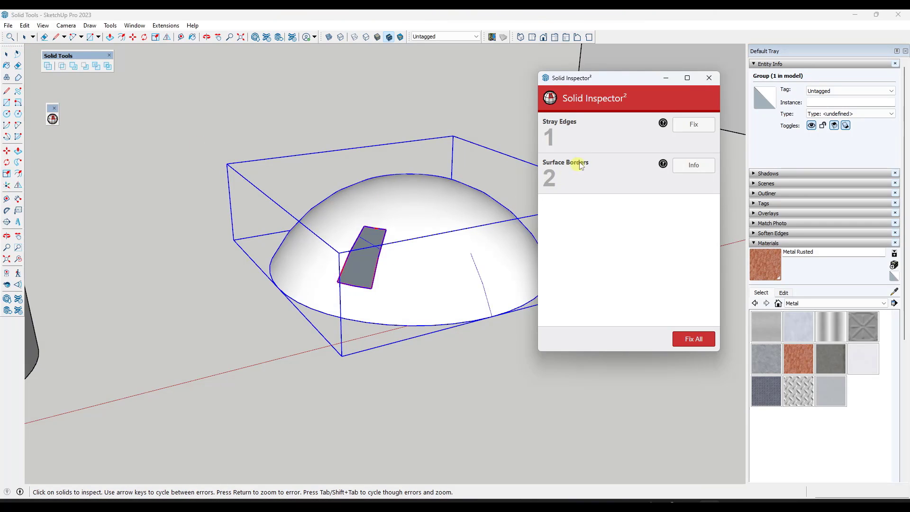
- With X-ray mode on, fix the dome's stray edge error in Solid Inspector², look at the surface borders error and close the inspector
{"action": "scroll", "coordinate": [474, 199], "scroll_direction": "up", "scroll_amount": 4}
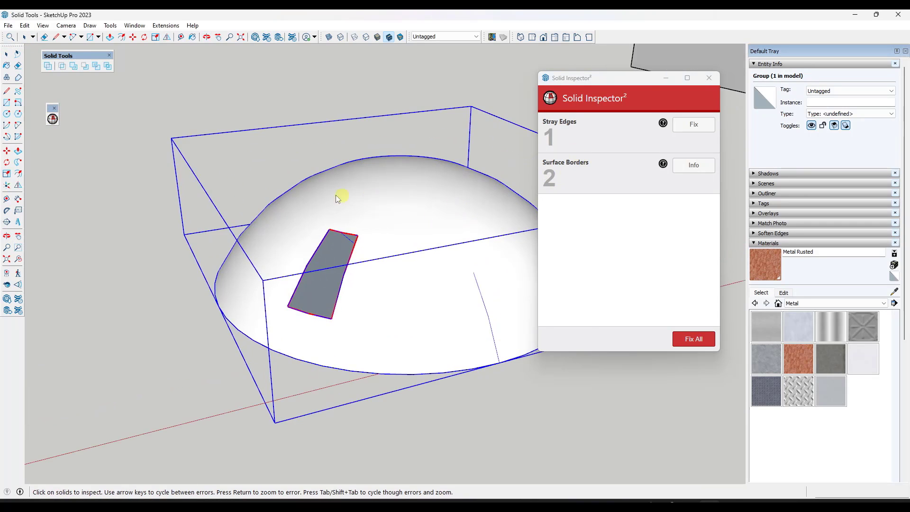
{"action": "left_click", "coordinate": [330, 37]}
{"action": "middle_click_drag", "start_coordinate": [316, 225], "coordinate": [361, 173]}
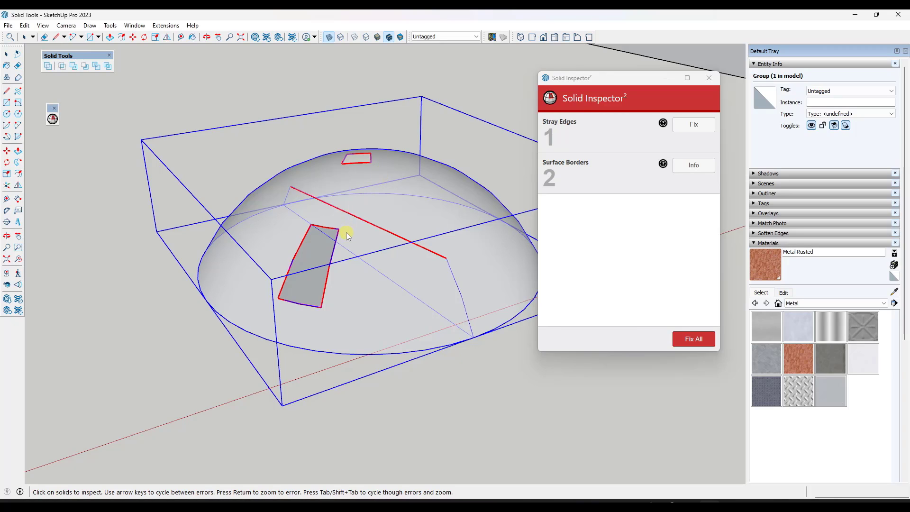
{"action": "left_click", "coordinate": [694, 128]}
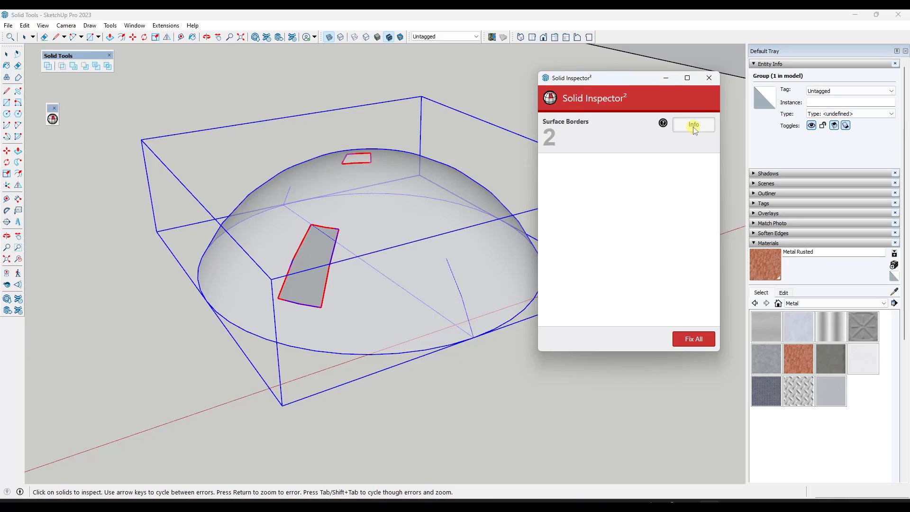
{"action": "left_click", "coordinate": [575, 130]}
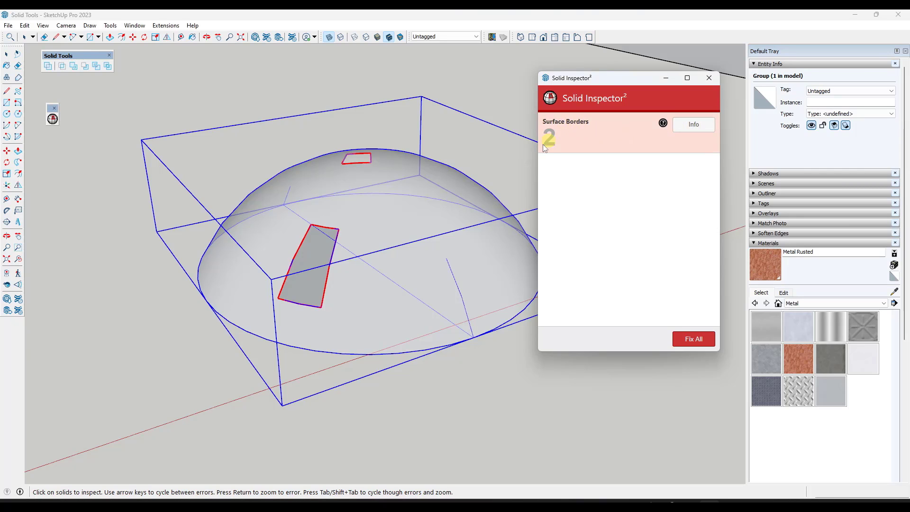
{"action": "left_click", "coordinate": [709, 77]}
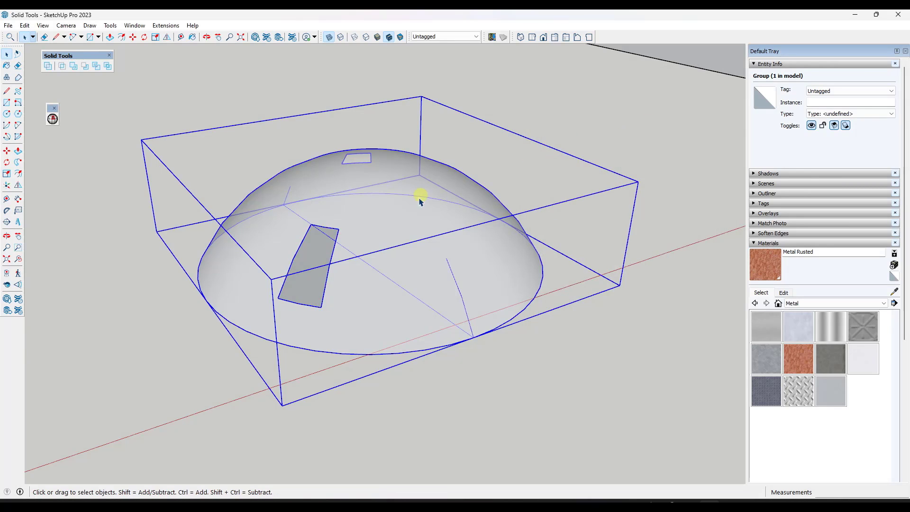
- Open the dome's group for editing
{"action": "double_click", "coordinate": [399, 219]}
{"action": "scroll", "coordinate": [379, 230], "scroll_direction": "up", "scroll_amount": 2}
- Try to close the dome's large hole by drawing a straight line across its middle and another along its lower edge
{"action": "key", "text": "l"}
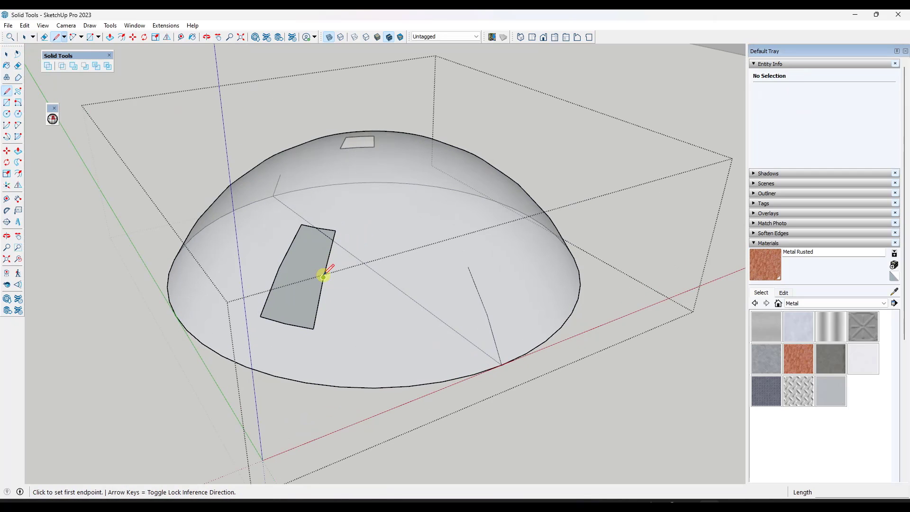
{"action": "left_click", "coordinate": [324, 275]}
{"action": "left_click", "coordinate": [285, 258]}
{"action": "key", "text": "space"}
{"action": "mouse_move", "coordinate": [356, 244]}
{"action": "middle_mouse_down"}
{"action": "mouse_move", "coordinate": [345, 264]}
{"action": "mouse_move", "coordinate": [237, 245]}
{"action": "mouse_move", "coordinate": [270, 260]}
{"action": "mouse_move", "coordinate": [319, 258]}
{"action": "middle_mouse_up"}
{"action": "key", "text": "l"}
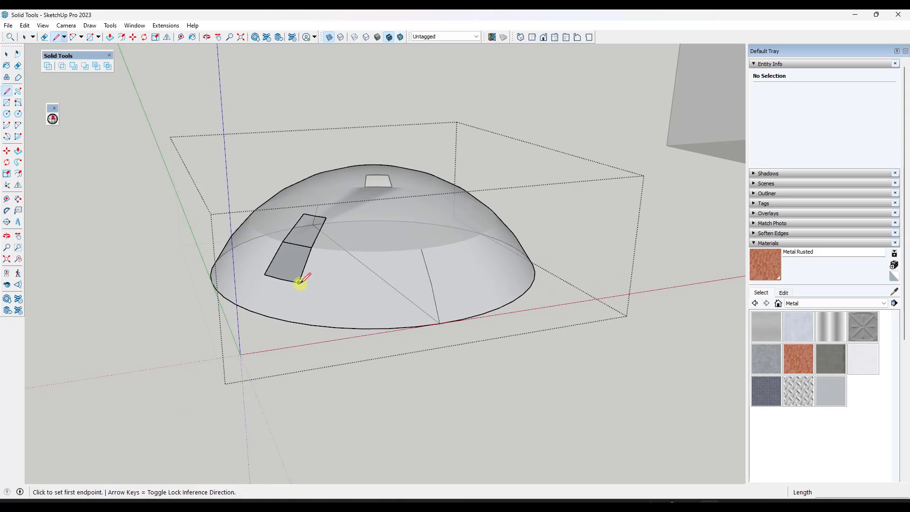
{"action": "left_click", "coordinate": [300, 282]}
{"action": "middle_click_drag", "start_coordinate": [300, 276], "coordinate": [386, 358]}
{"action": "scroll", "coordinate": [323, 329], "scroll_direction": "up", "scroll_amount": 5}
{"action": "scroll", "coordinate": [323, 328], "scroll_direction": "up", "scroll_amount": 6}
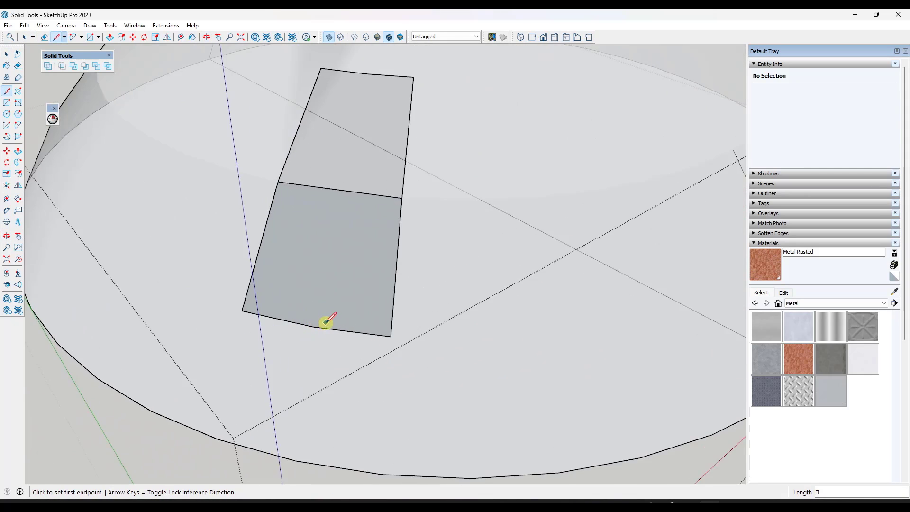
{"action": "left_click", "coordinate": [308, 328]}
{"action": "left_click", "coordinate": [424, 341]}
{"action": "middle_click_drag", "start_coordinate": [350, 147], "coordinate": [329, 133]}
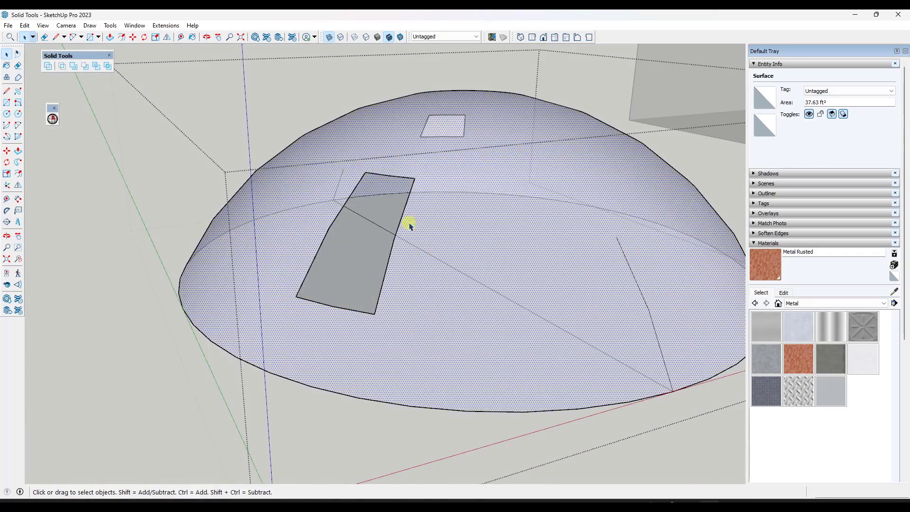
- Turn on hidden geometry to show the dome's softened edges around the holes
{"action": "scroll", "coordinate": [389, 213], "scroll_direction": "down", "scroll_amount": 1}
{"action": "left_click", "coordinate": [44, 26]}
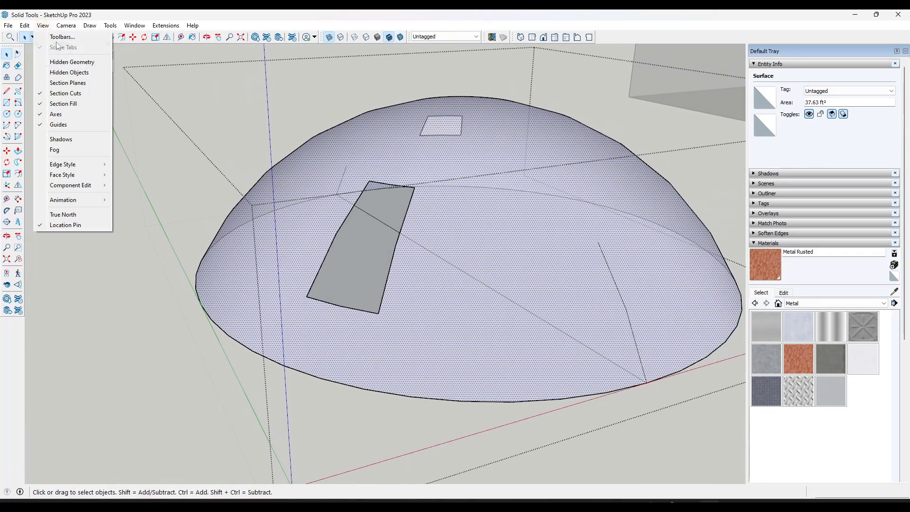
{"action": "left_click", "coordinate": [72, 61]}
{"action": "middle_click_drag", "start_coordinate": [377, 209], "coordinate": [381, 229]}
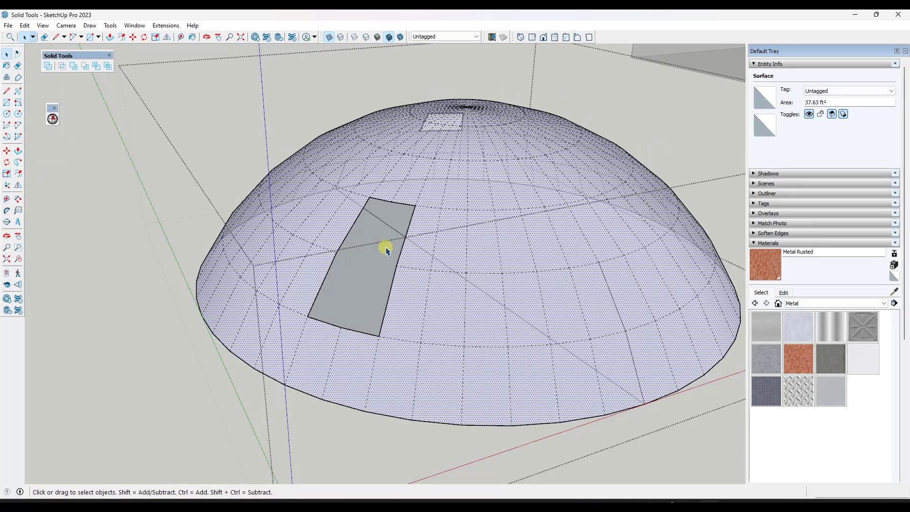
{"action": "key", "text": "l"}
{"action": "left_click", "coordinate": [341, 327]}
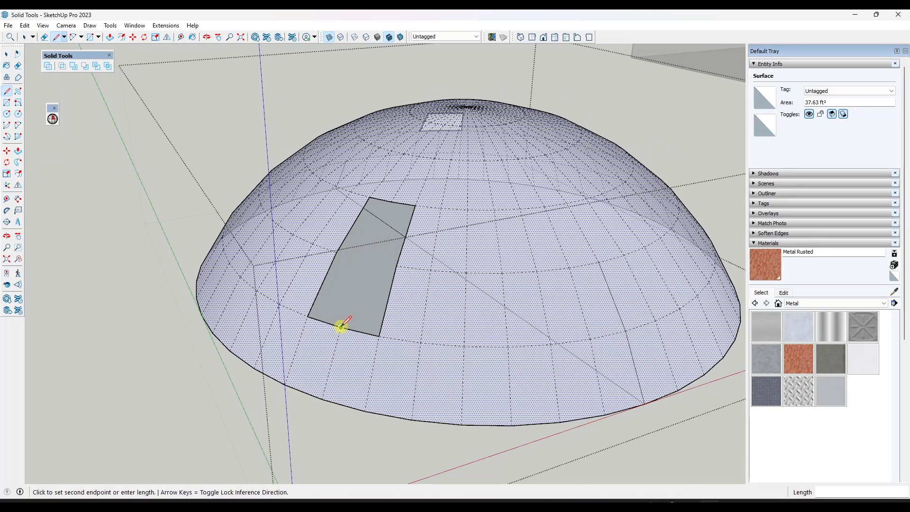
{"action": "key", "text": "space"}
- Select the two hidden edges beside the large hole and rotate a copy of them about the dome's apex to span the hole's middle
{"action": "middle_click_drag", "start_coordinate": [362, 254], "coordinate": [387, 296]}
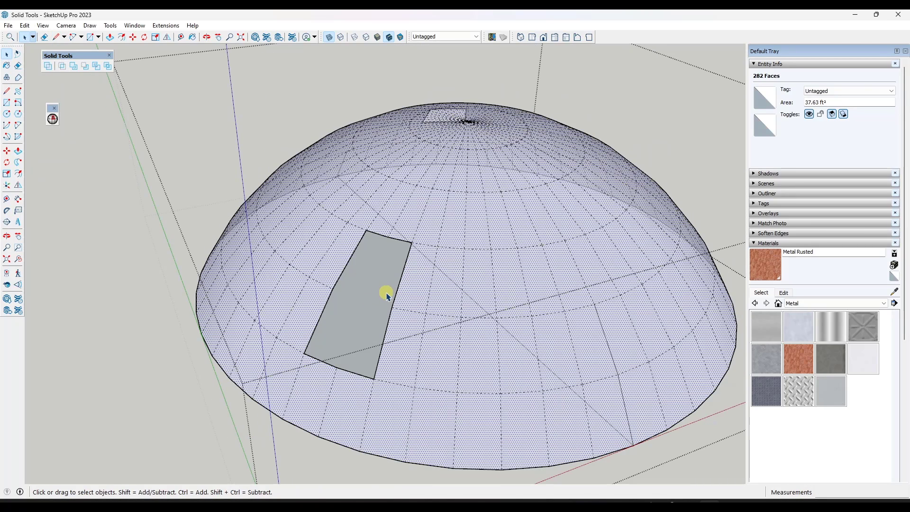
{"action": "left_click", "coordinate": [469, 329]}
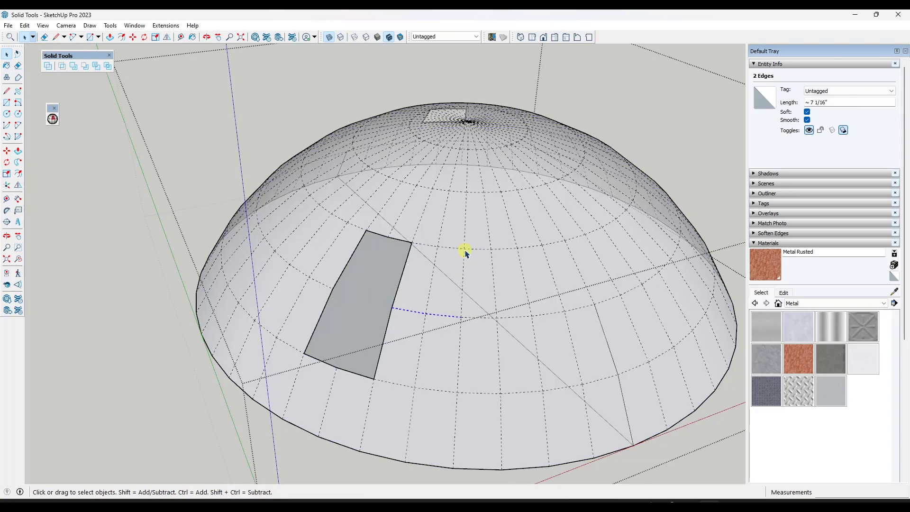
{"action": "middle_click_drag", "start_coordinate": [465, 254], "coordinate": [440, 336]}
{"action": "scroll", "coordinate": [440, 338], "scroll_direction": "up", "scroll_amount": 2}
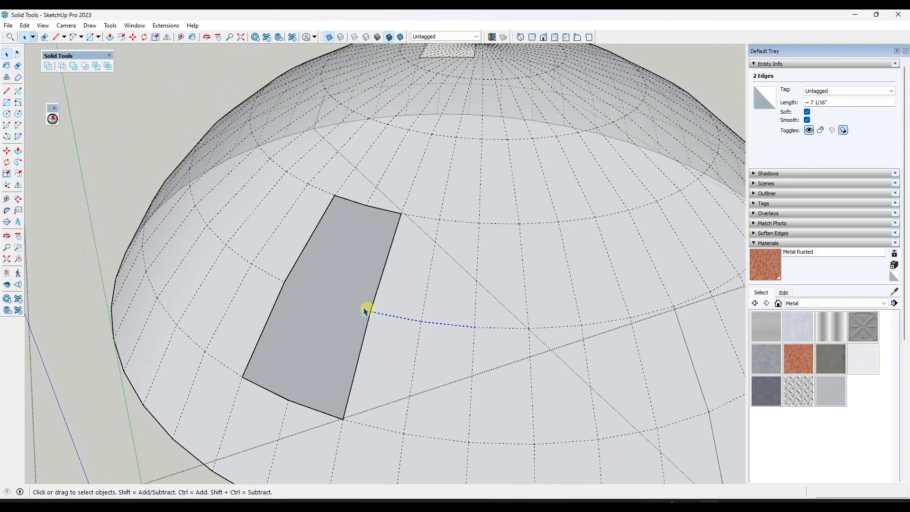
{"action": "scroll", "coordinate": [283, 277], "scroll_direction": "down", "scroll_amount": 3}
{"action": "middle_click_drag", "start_coordinate": [365, 278], "coordinate": [374, 294]}
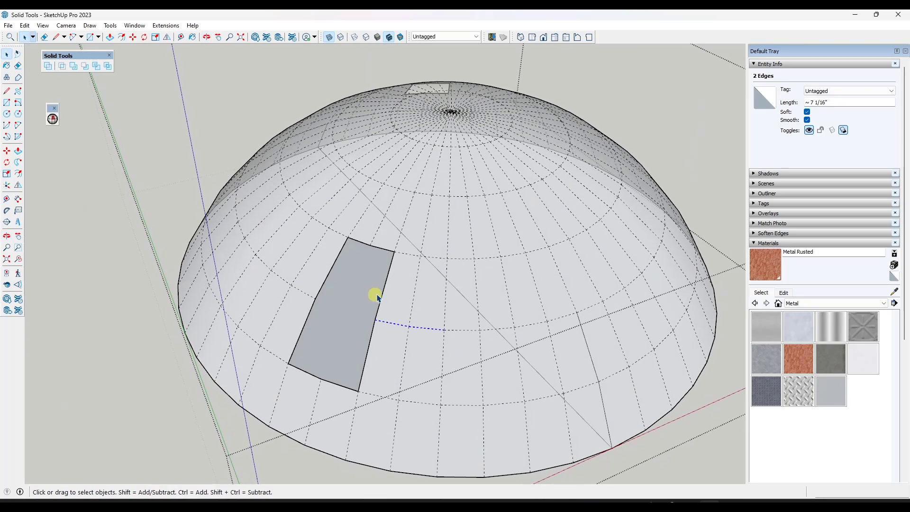
{"action": "key", "text": "q"}
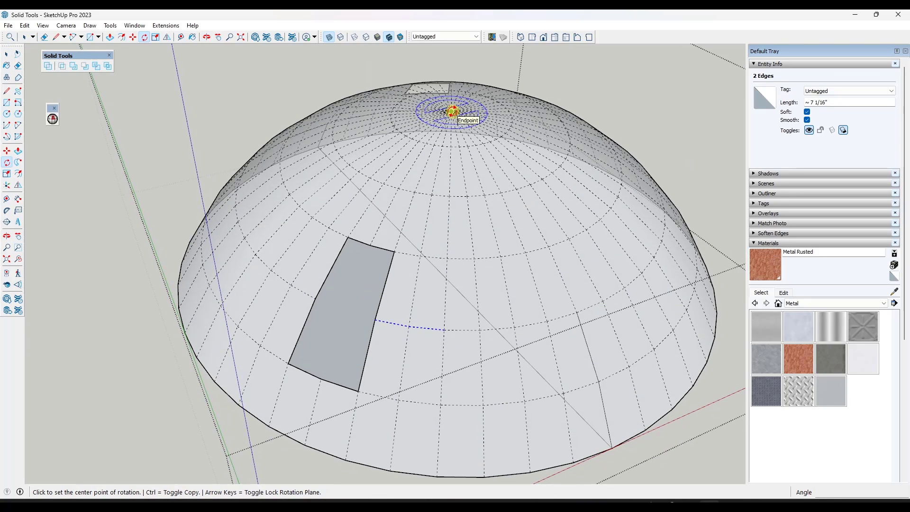
{"action": "left_click", "coordinate": [453, 111]}
{"action": "left_click", "coordinate": [446, 330]}
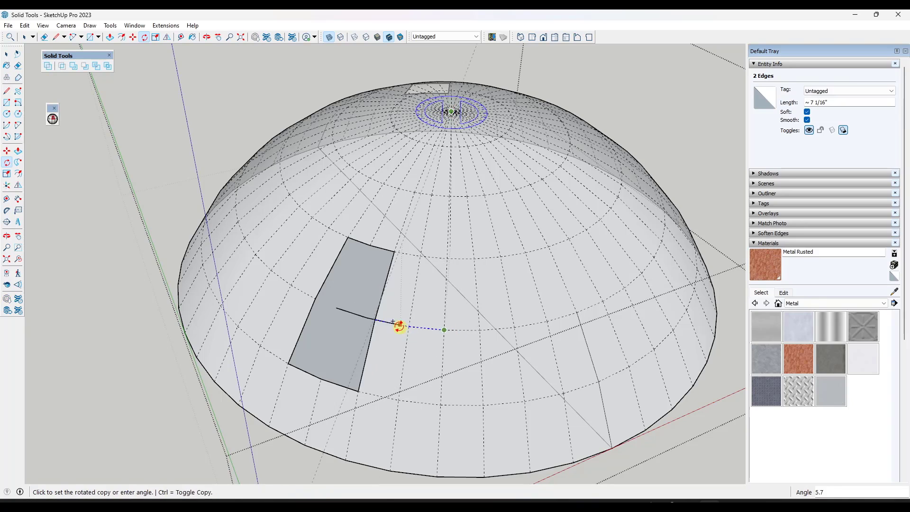
{"action": "left_click", "coordinate": [374, 319]}
{"action": "key", "text": "space"}
- Fill the large hole by drawing edges from the copied edges' shared endpoint to the middle points of the hole's upper and lower edges
{"action": "key", "text": "l"}
{"action": "left_click", "coordinate": [343, 311]}
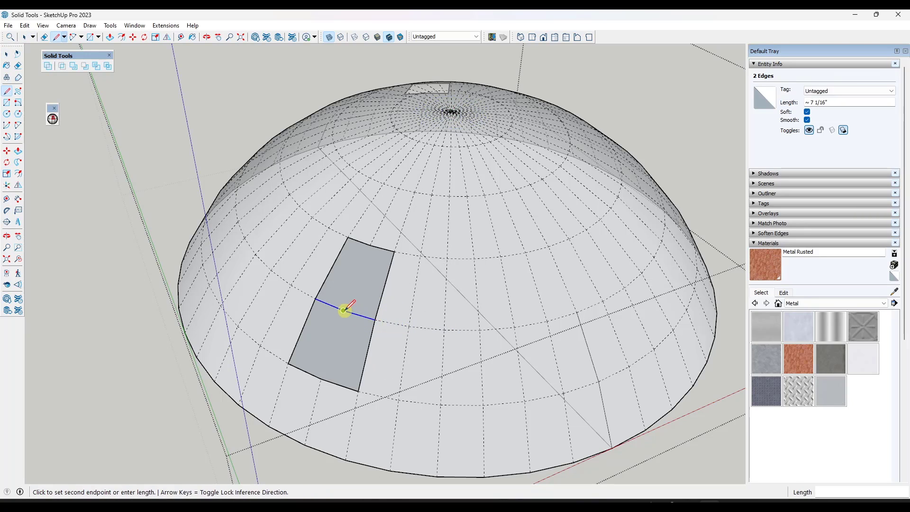
{"action": "left_click", "coordinate": [370, 245]}
{"action": "left_click", "coordinate": [343, 310]}
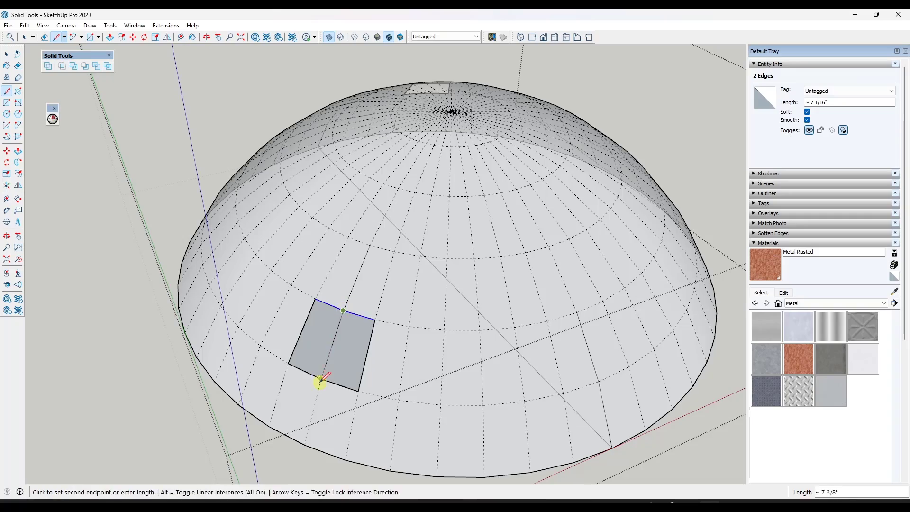
{"action": "left_click", "coordinate": [320, 379]}
{"action": "key", "text": "space"}
- Close the smaller hole on the dome's other side with a line from the middle point of its lower edge to that of its upper edge
{"action": "scroll", "coordinate": [398, 330], "scroll_direction": "down", "scroll_amount": 3}
{"action": "middle_click_drag", "start_coordinate": [355, 287], "coordinate": [885, 305]}
{"action": "middle_click_drag", "start_coordinate": [443, 299], "coordinate": [499, 303]}
{"action": "scroll", "coordinate": [264, 305], "scroll_direction": "up", "scroll_amount": 5}
{"action": "middle_click_drag", "start_coordinate": [264, 304], "coordinate": [311, 295]}
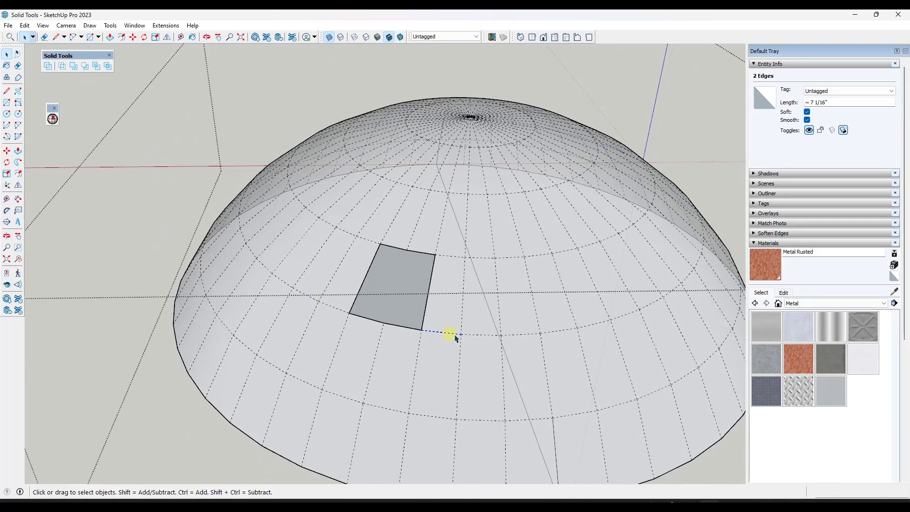
{"action": "left_click", "coordinate": [478, 339], "text": "shift"}
{"action": "middle_click_drag", "start_coordinate": [477, 339], "coordinate": [433, 250]}
{"action": "key", "text": "l"}
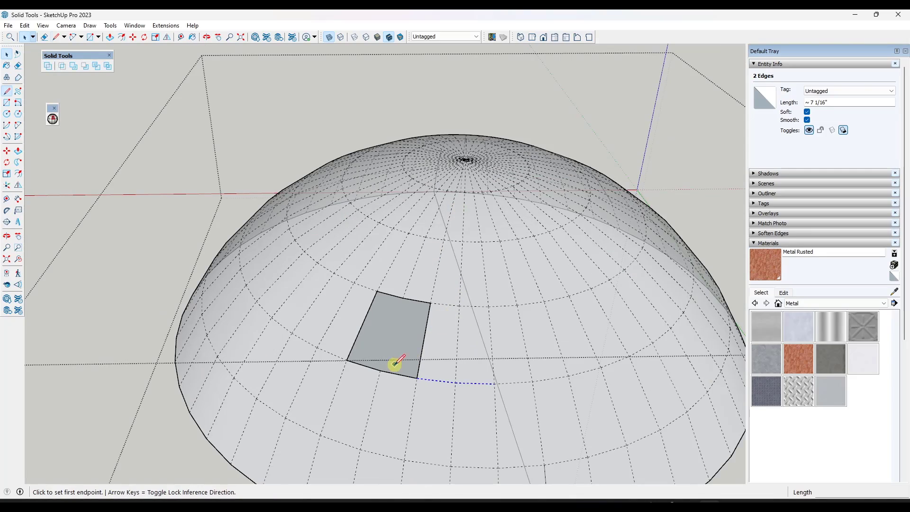
{"action": "left_click", "coordinate": [380, 371]}
{"action": "left_click", "coordinate": [403, 298]}
{"action": "key", "text": "space"}
- Leave the dome's group and select it to check whether it is a solid
{"action": "scroll", "coordinate": [396, 317], "scroll_direction": "down", "scroll_amount": 3}
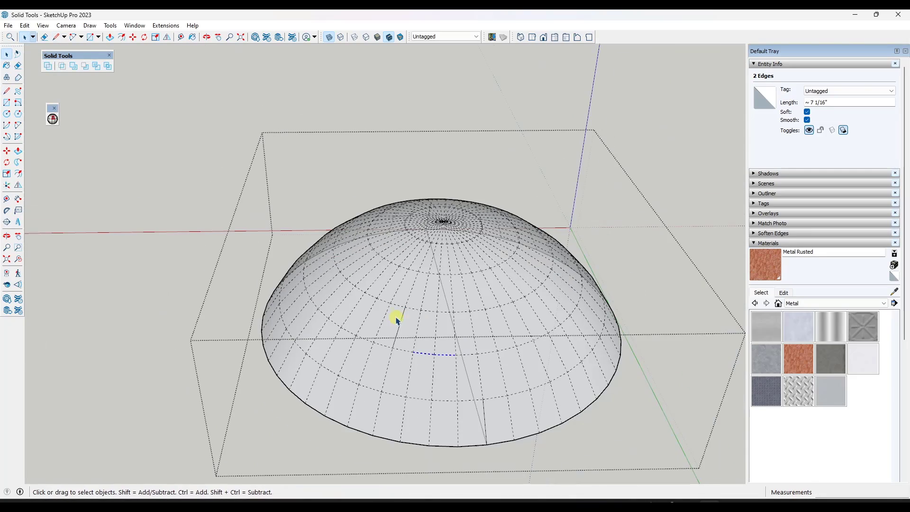
{"action": "middle_click_drag", "start_coordinate": [605, 210], "coordinate": [397, 169]}
{"action": "left_click", "coordinate": [401, 309]}
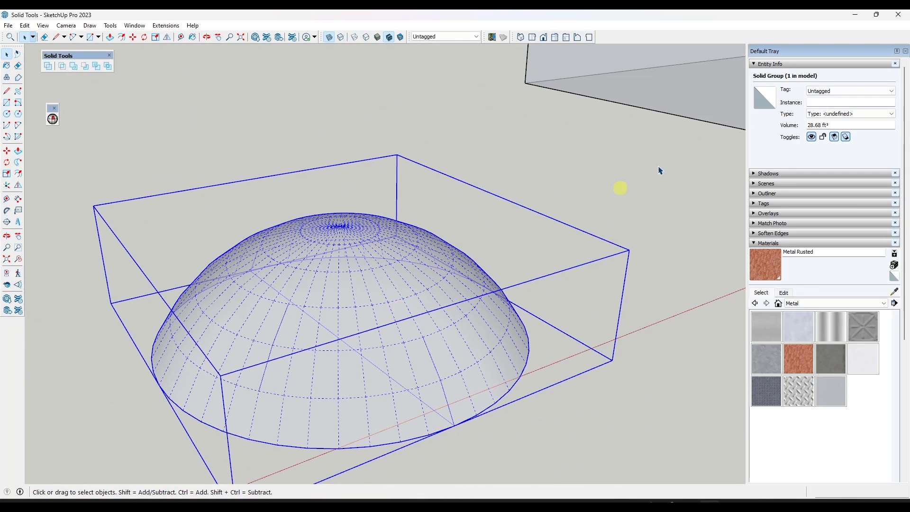
- Turn off X-ray mode and hidden geometry for the spheres near the origin
{"action": "scroll", "coordinate": [615, 259], "scroll_direction": "down", "scroll_amount": 12}
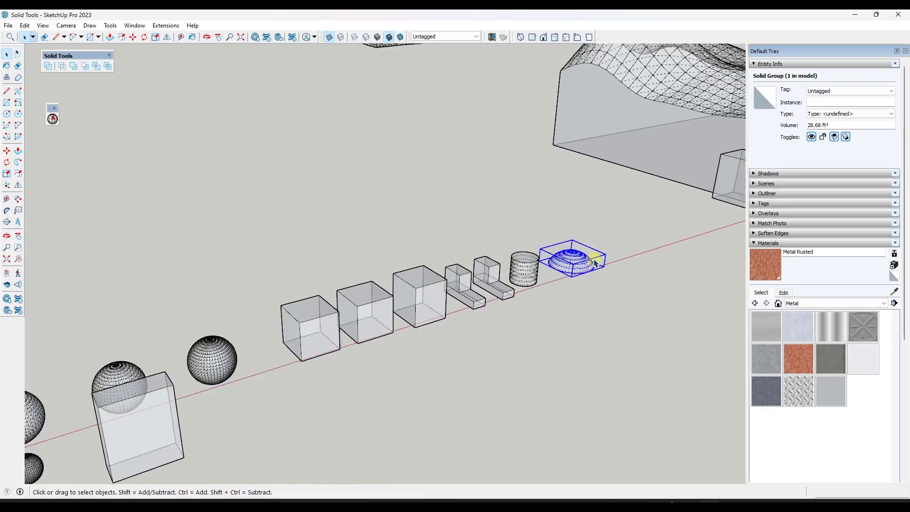
{"action": "middle_click_drag", "start_coordinate": [527, 266], "coordinate": [359, 335]}
{"action": "scroll", "coordinate": [275, 311], "scroll_direction": "up", "scroll_amount": 8}
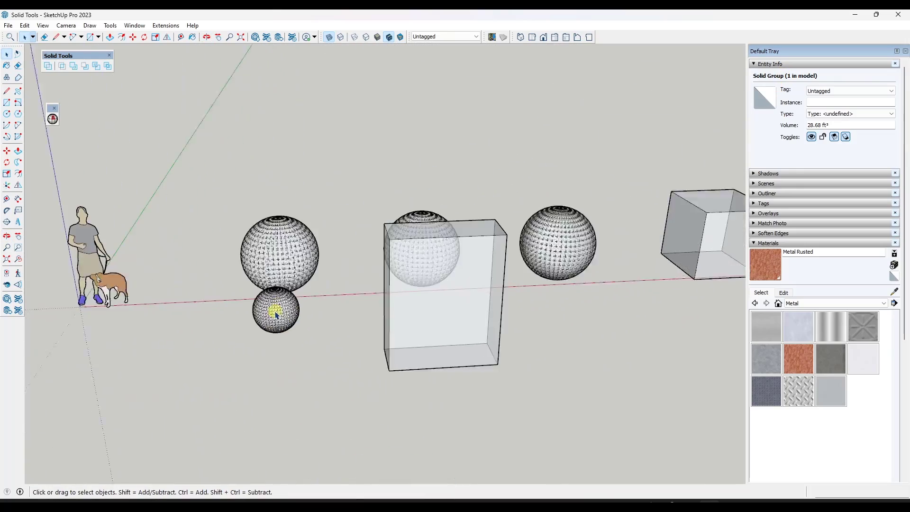
{"action": "middle_click_drag", "start_coordinate": [270, 311], "coordinate": [430, 284]}
{"action": "scroll", "coordinate": [325, 266], "scroll_direction": "up", "scroll_amount": 3}
{"action": "middle_click_drag", "start_coordinate": [325, 265], "coordinate": [379, 353]}
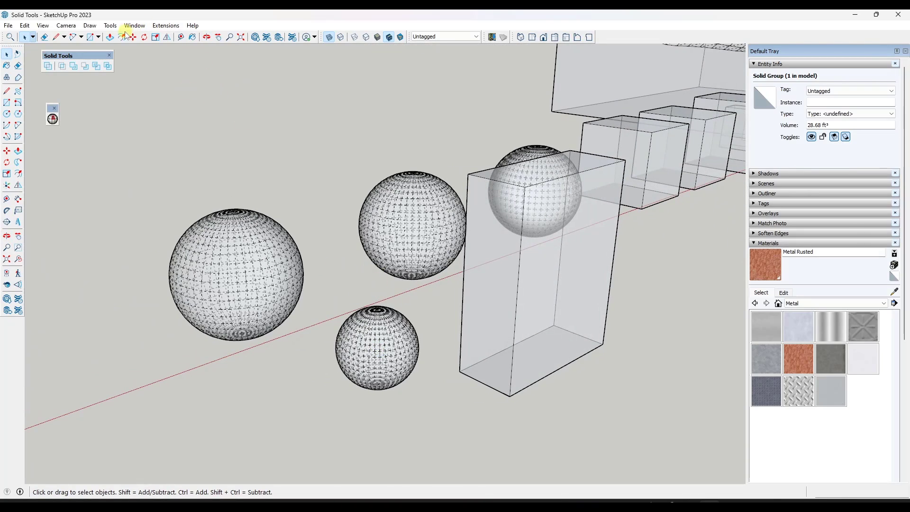
{"action": "left_click", "coordinate": [329, 37]}
{"action": "middle_click_drag", "start_coordinate": [303, 157], "coordinate": [322, 164]}
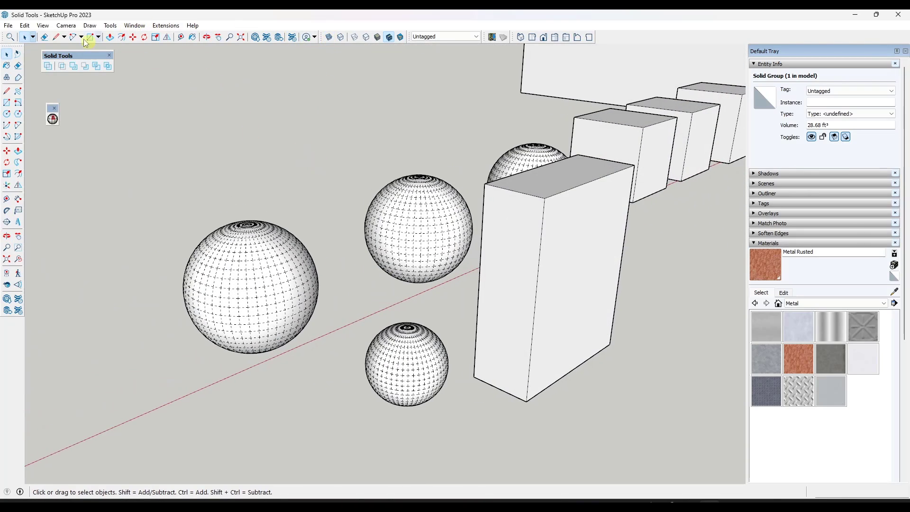
{"action": "left_click", "coordinate": [66, 26]}
{"action": "left_click", "coordinate": [64, 61]}
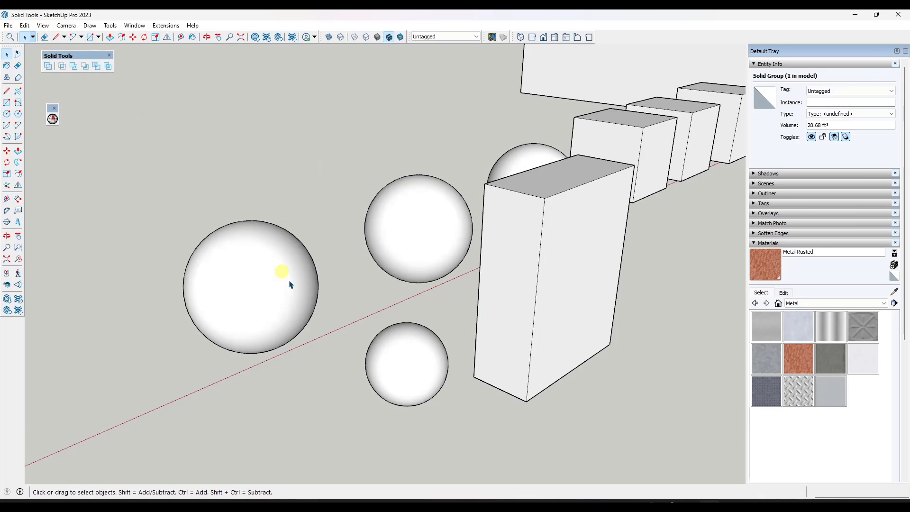
- Select the small sphere and the nearest large sphere in turn to check that each is a solid group
{"action": "left_click", "coordinate": [389, 367]}
{"action": "middle_click_drag", "start_coordinate": [389, 367], "coordinate": [417, 375]}
{"action": "scroll", "coordinate": [516, 369], "scroll_direction": "down", "scroll_amount": 2}
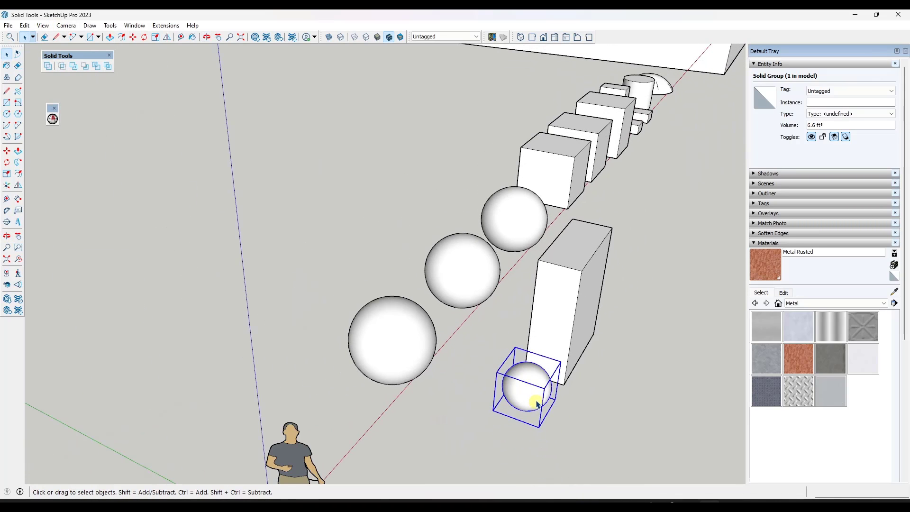
{"action": "key", "text": "m"}
{"action": "key", "text": "space"}
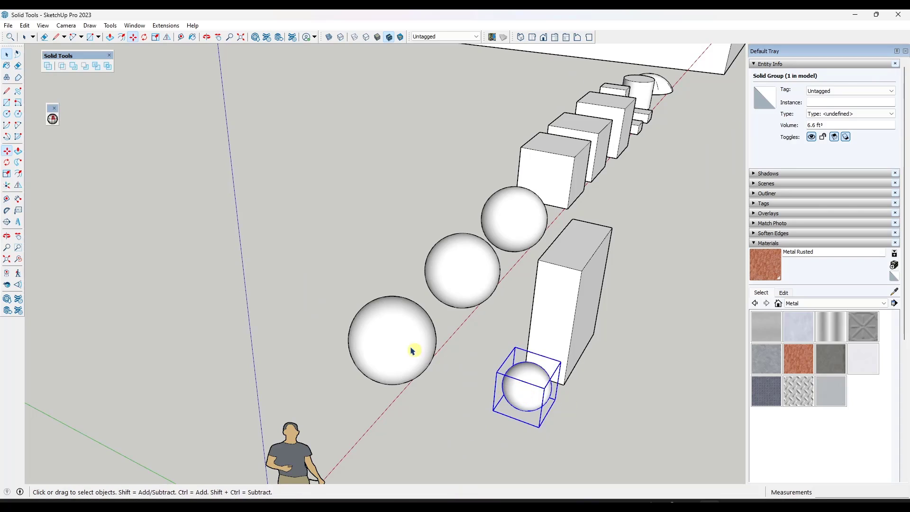
{"action": "left_click", "coordinate": [408, 348]}
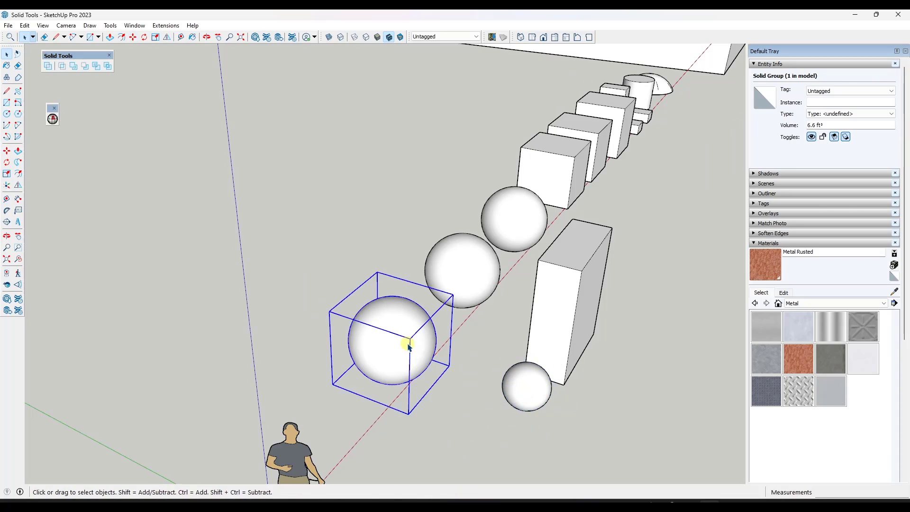
- Move the small sphere so that it partly overlaps the large sphere nearest the origin
{"action": "left_click", "coordinate": [521, 391]}
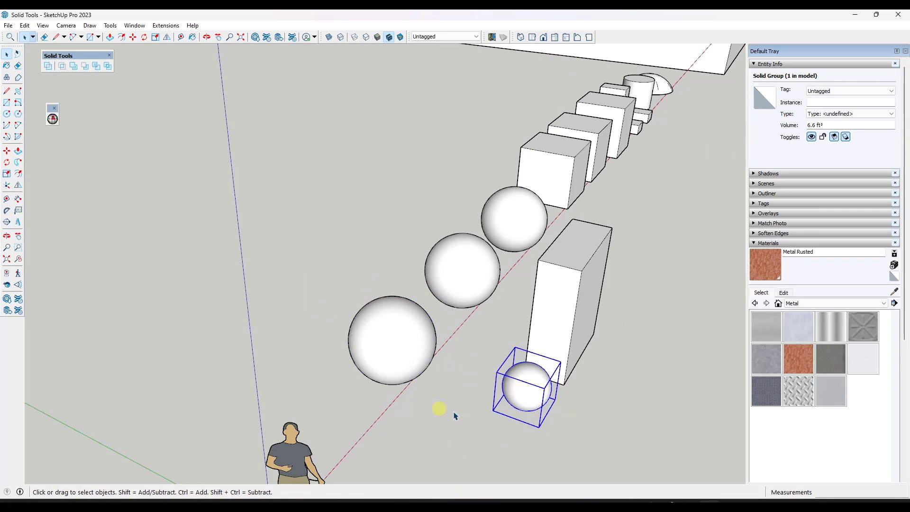
{"action": "key", "text": "m"}
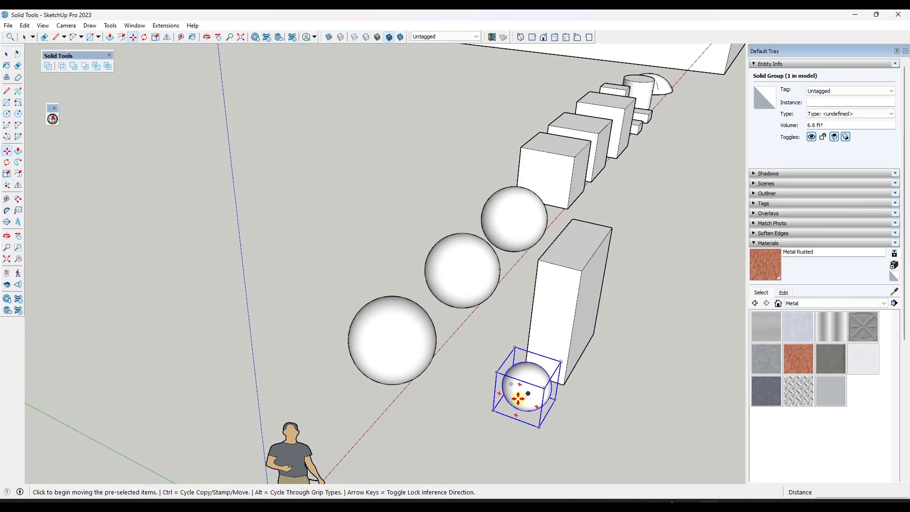
{"action": "left_click", "coordinate": [521, 398]}
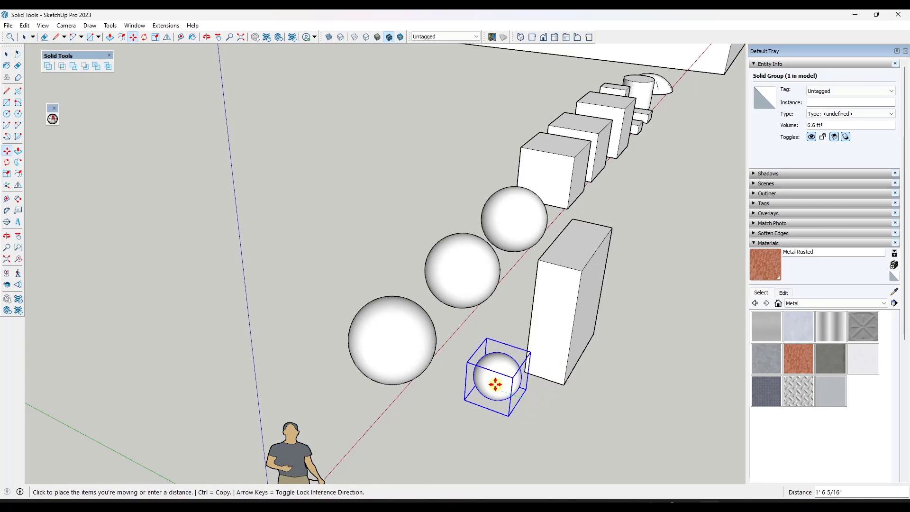
{"action": "left_click", "coordinate": [366, 428]}
{"action": "middle_click_drag", "start_coordinate": [433, 400], "coordinate": [416, 348]}
{"action": "key", "text": "space"}
{"action": "scroll", "coordinate": [349, 237], "scroll_direction": "up", "scroll_amount": 5}
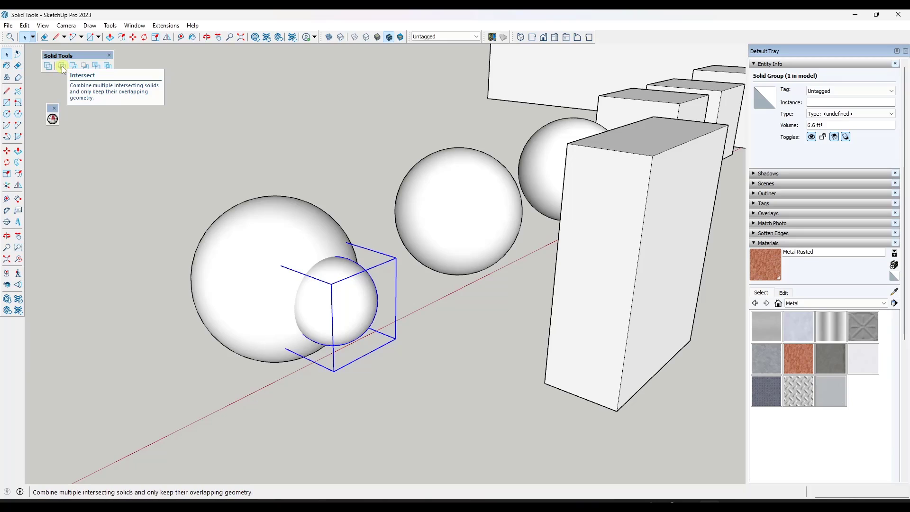
- Clear the selection and combine the small sphere with the overlapped large sphere using Union, picking the small one first
{"action": "left_click", "coordinate": [301, 292]}
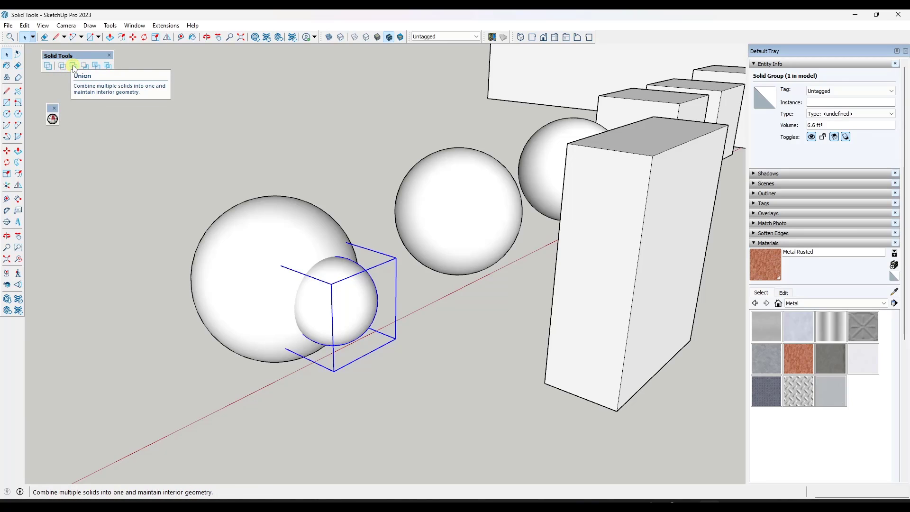
{"action": "left_click", "coordinate": [128, 276]}
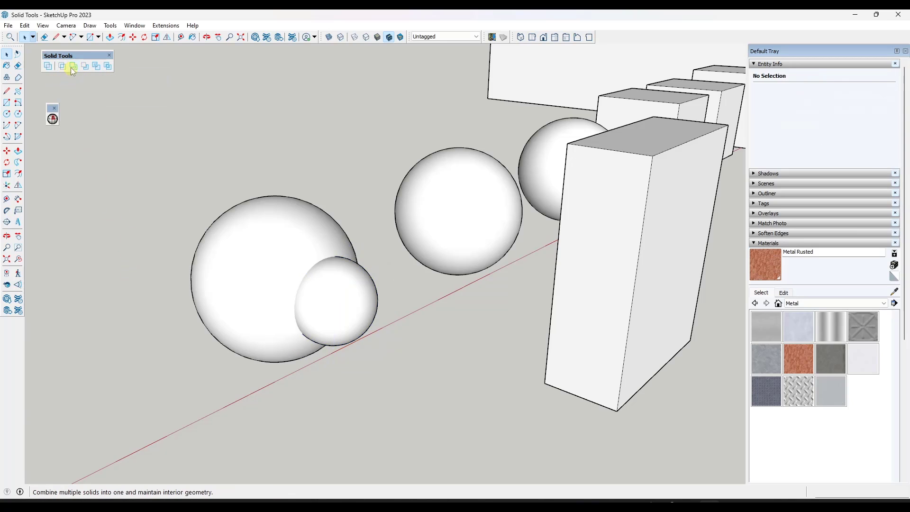
{"action": "left_click", "coordinate": [71, 67]}
{"action": "left_click", "coordinate": [347, 306]}
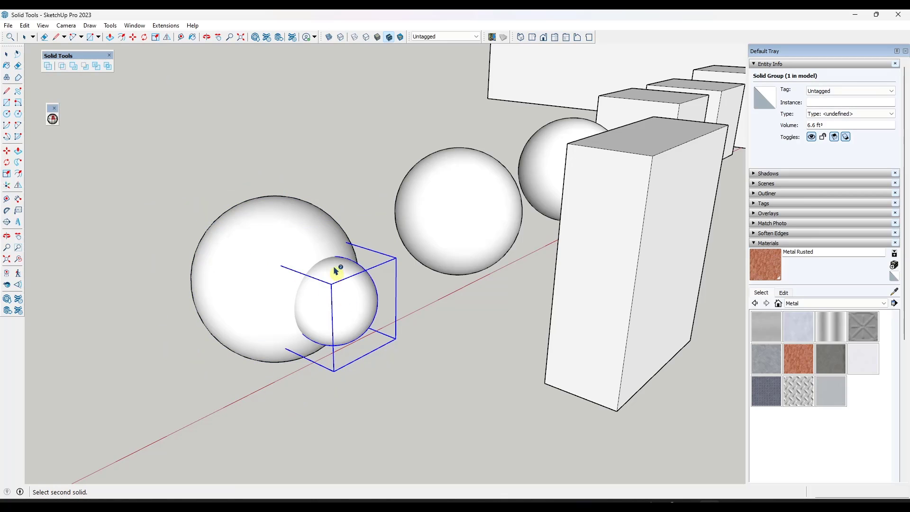
{"action": "left_click", "coordinate": [300, 230]}
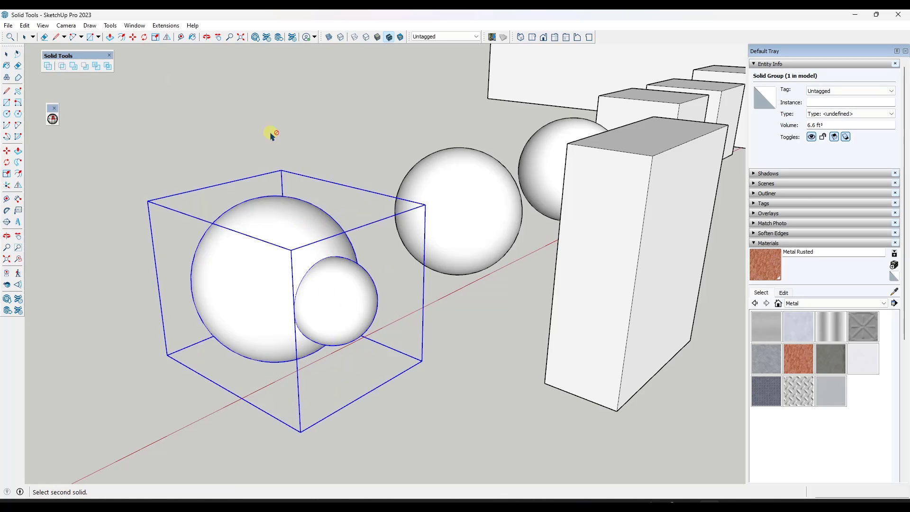
- Leave Union and select the merged pair of spheres to check that it is one solid group
{"action": "scroll", "coordinate": [256, 219], "scroll_direction": "down", "scroll_amount": 3}
{"action": "scroll", "coordinate": [270, 233], "scroll_direction": "up", "scroll_amount": 2}
{"action": "scroll", "coordinate": [259, 233], "scroll_direction": "up", "scroll_amount": 1}
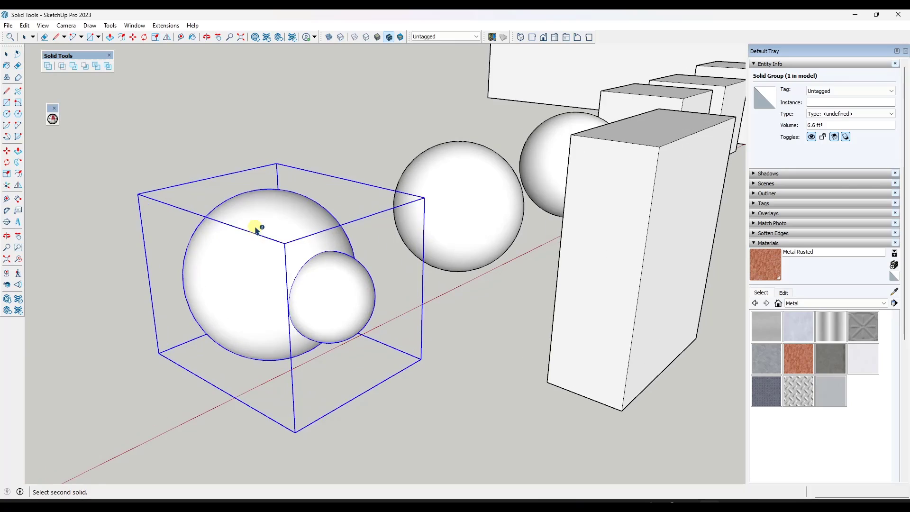
{"action": "mouse_move", "coordinate": [258, 231]}
{"action": "middle_mouse_down"}
{"action": "mouse_move", "coordinate": [271, 256]}
{"action": "mouse_move", "coordinate": [261, 241]}
{"action": "middle_mouse_up"}
{"action": "key", "text": "space"}
{"action": "left_click", "coordinate": [276, 257]}
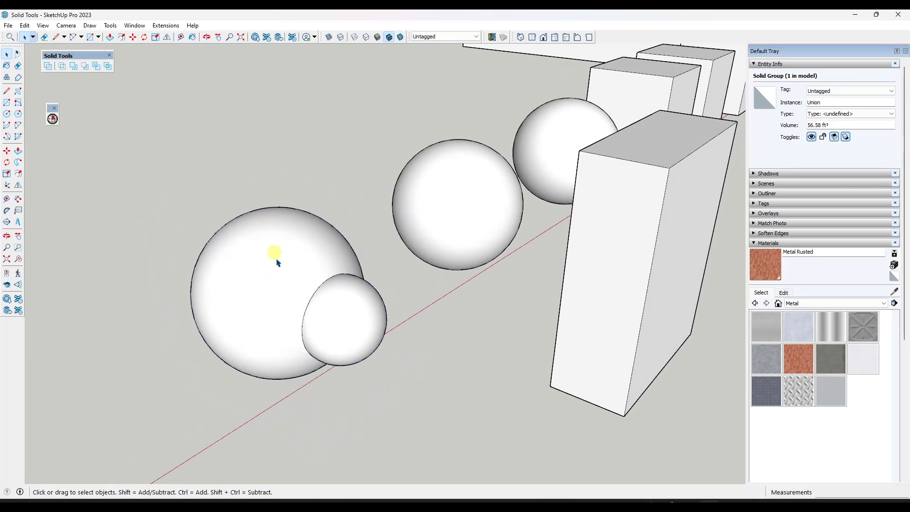
{"action": "middle_click_drag", "start_coordinate": [302, 280], "coordinate": [371, 276]}
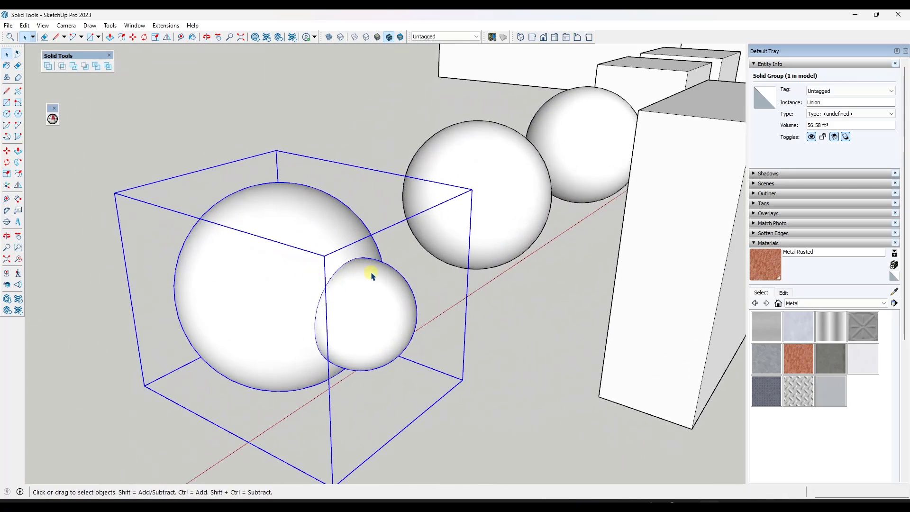
- Inspect the inside of the merged spheres around their overlap in X-ray mode, and turn X-ray mode off again
{"action": "left_click", "coordinate": [329, 38]}
{"action": "scroll", "coordinate": [319, 309], "scroll_direction": "up", "scroll_amount": 2}
{"action": "middle_click_drag", "start_coordinate": [319, 308], "coordinate": [267, 234]}
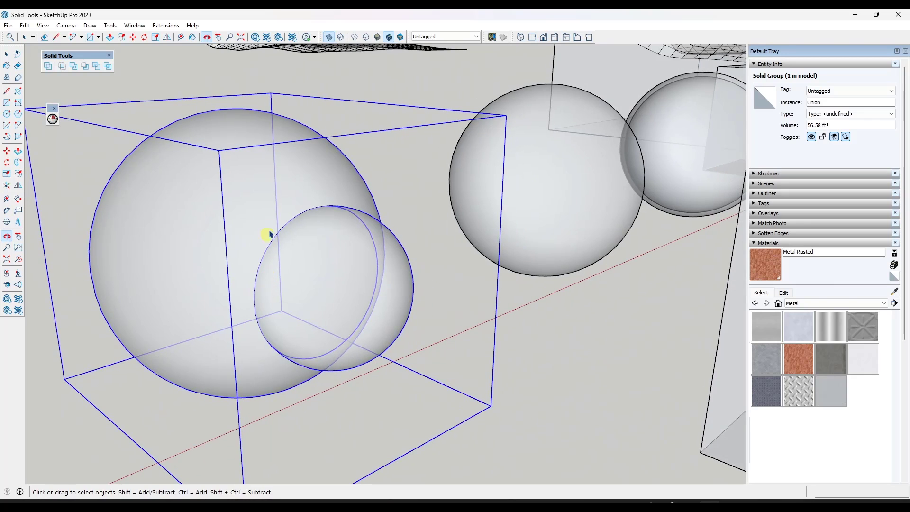
{"action": "scroll", "coordinate": [291, 303], "scroll_direction": "up", "scroll_amount": 2}
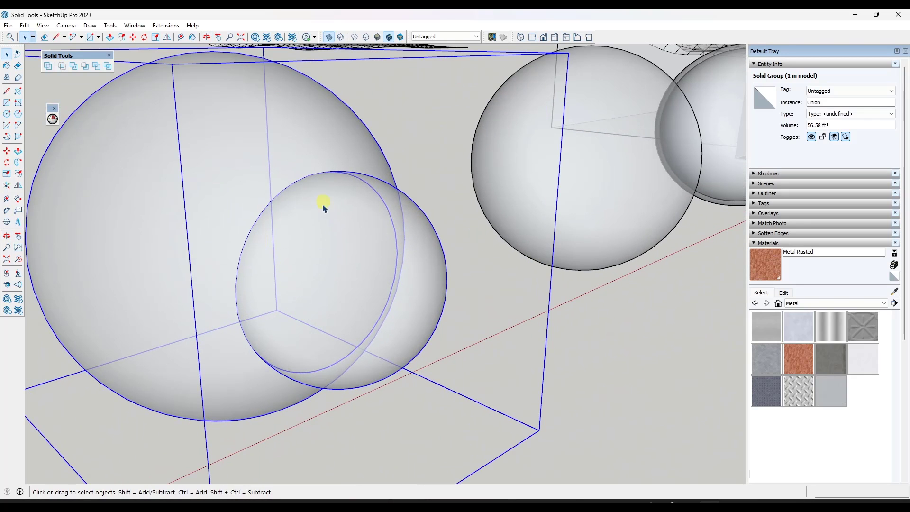
{"action": "scroll", "coordinate": [209, 201], "scroll_direction": "down", "scroll_amount": 3}
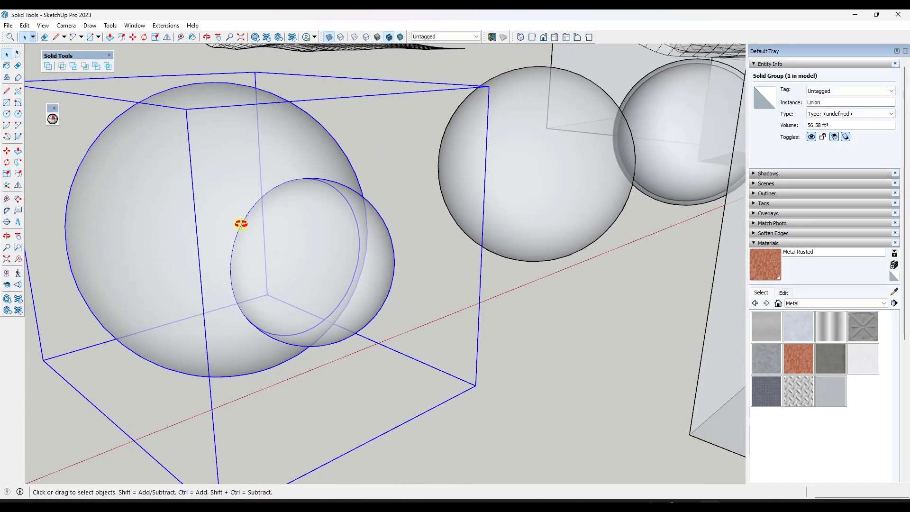
{"action": "middle_click_drag", "start_coordinate": [240, 222], "coordinate": [402, 238]}
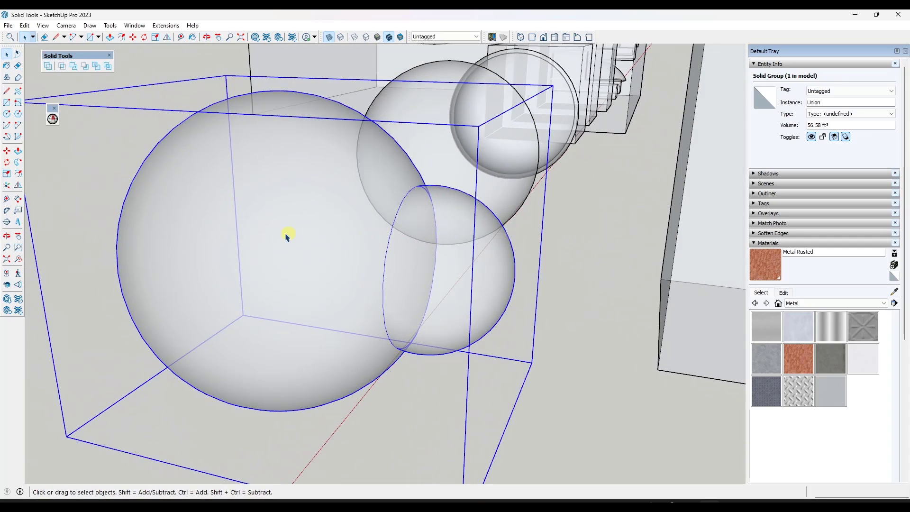
{"action": "scroll", "coordinate": [271, 243], "scroll_direction": "down", "scroll_amount": 2}
{"action": "scroll", "coordinate": [345, 271], "scroll_direction": "down", "scroll_amount": 7}
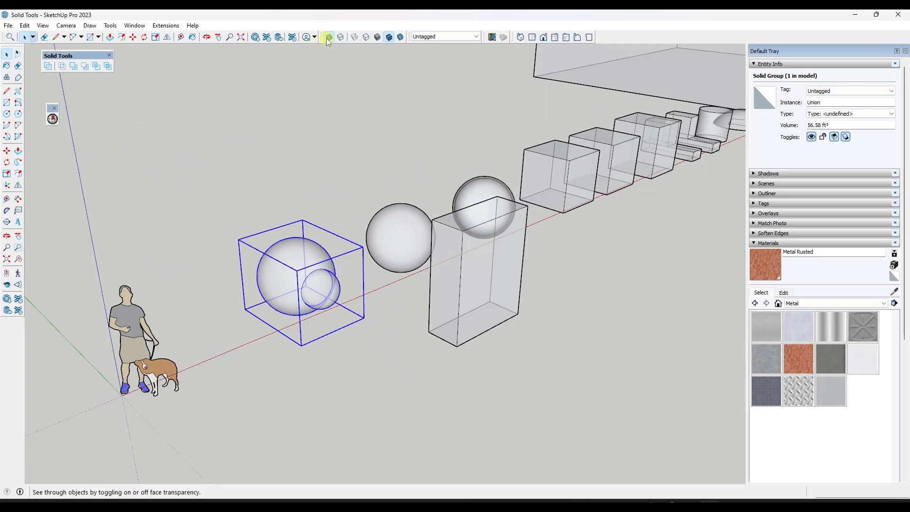
{"action": "left_click", "coordinate": [327, 38]}
- Move the tall box about 5' along the green axis so that it partly overlaps the middle sphere, and clear the selection
{"action": "middle_click_drag", "start_coordinate": [390, 218], "coordinate": [549, 277]}
{"action": "scroll", "coordinate": [559, 257], "scroll_direction": "up", "scroll_amount": 1}
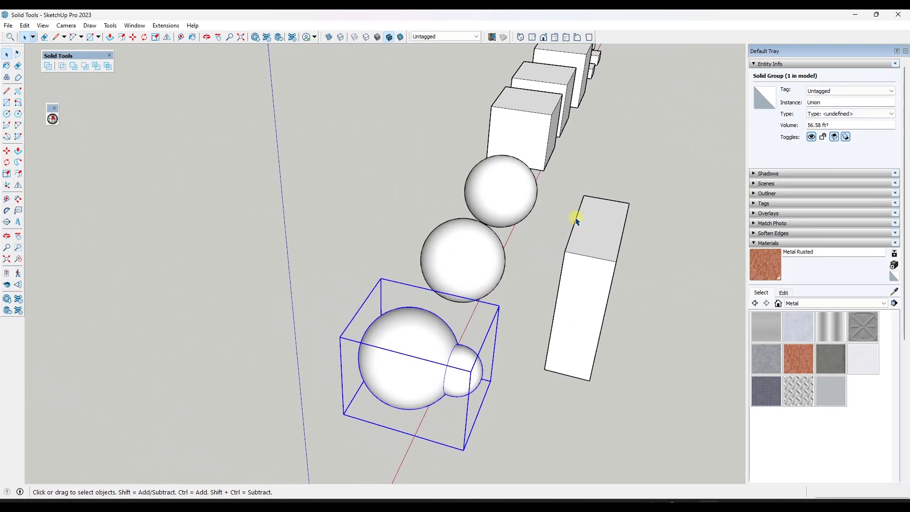
{"action": "scroll", "coordinate": [577, 220], "scroll_direction": "up", "scroll_amount": 2}
{"action": "middle_click_drag", "start_coordinate": [463, 244], "coordinate": [575, 245]}
{"action": "left_click", "coordinate": [618, 249]}
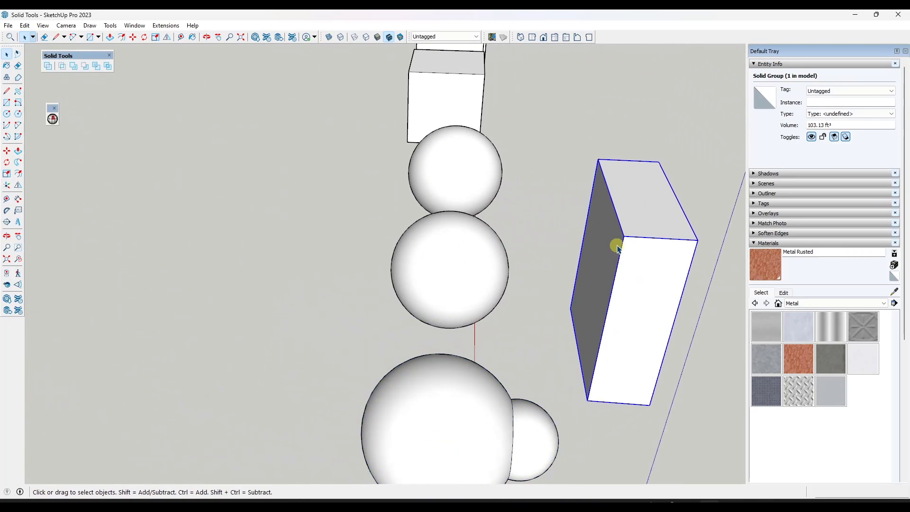
{"action": "key", "text": "m"}
{"action": "left_click", "coordinate": [614, 248]}
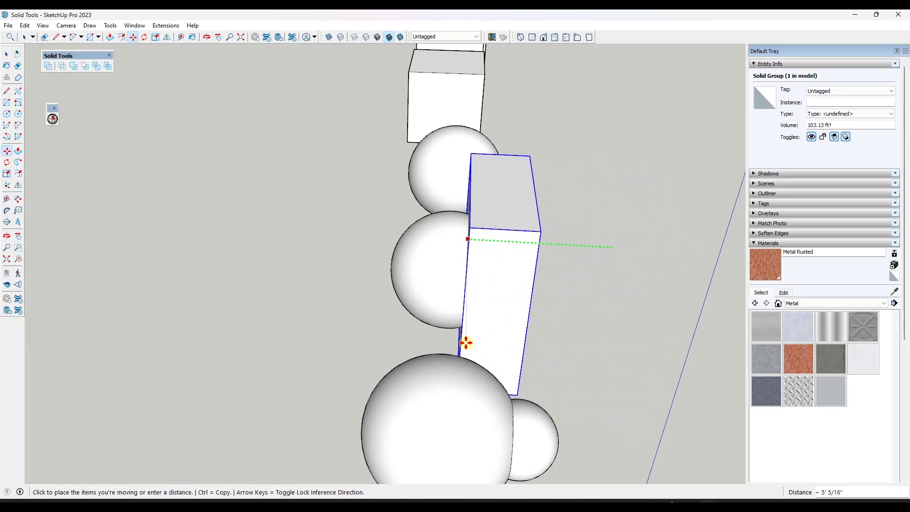
{"action": "left_click", "coordinate": [466, 343]}
{"action": "middle_click_drag", "start_coordinate": [466, 342], "coordinate": [731, 323]}
{"action": "key", "text": "space"}
{"action": "scroll", "coordinate": [673, 227], "scroll_direction": "up", "scroll_amount": 3}
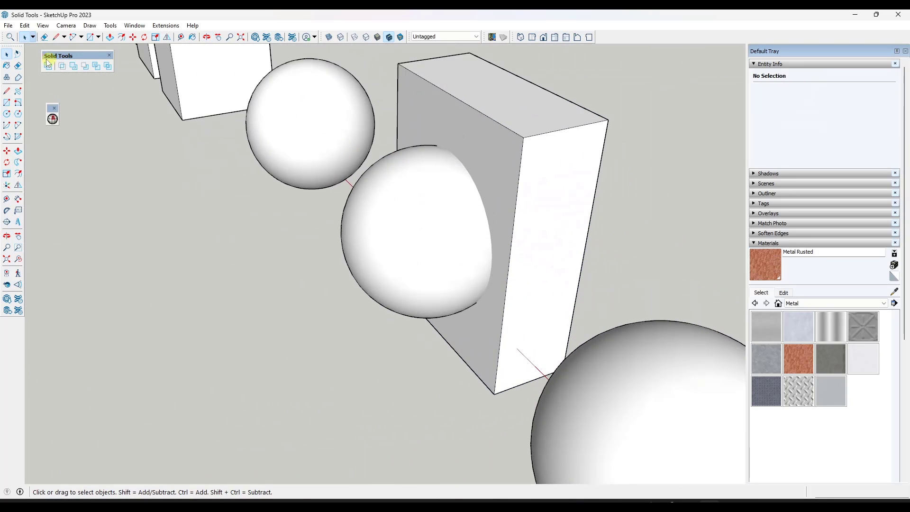
- Subtract the tall box from the middle sphere, picking the box first, examine the cut sphere, and undo the subtraction
{"action": "left_click", "coordinate": [84, 66]}
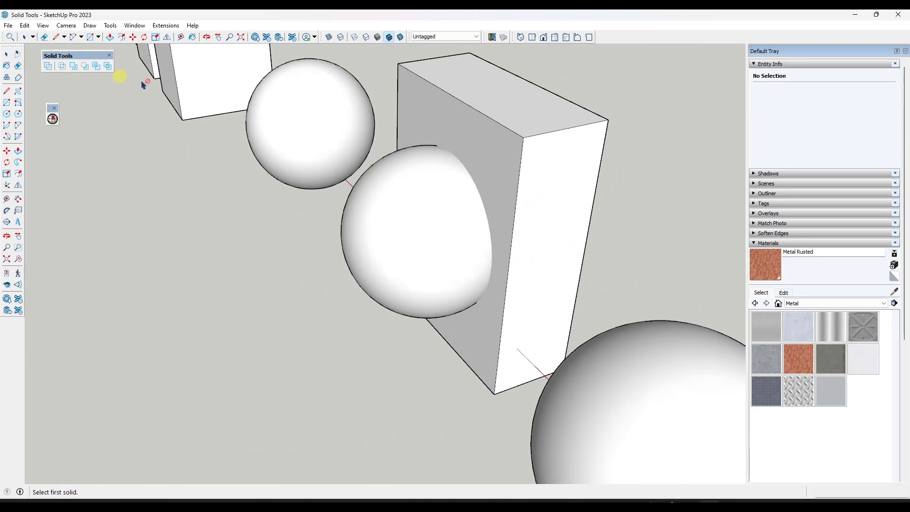
{"action": "left_click", "coordinate": [520, 167]}
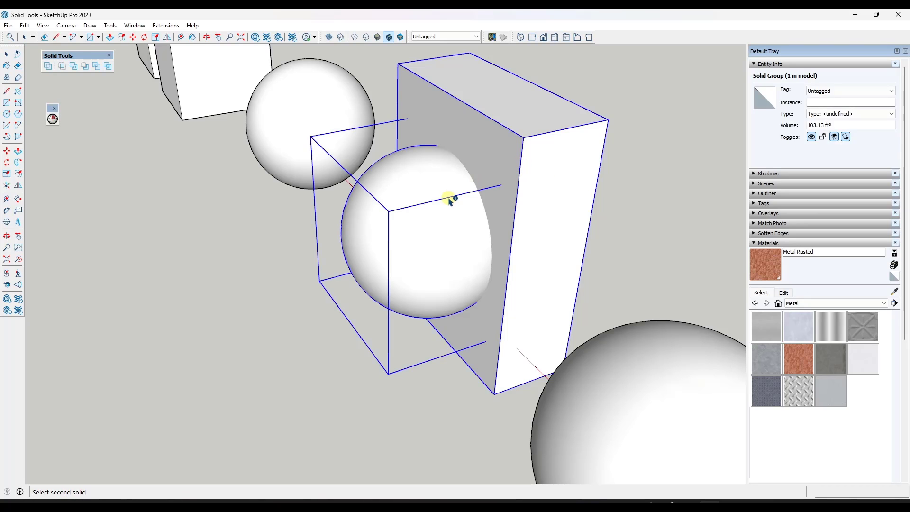
{"action": "left_click", "coordinate": [456, 199]}
{"action": "middle_click_drag", "start_coordinate": [567, 216], "coordinate": [110, 146]}
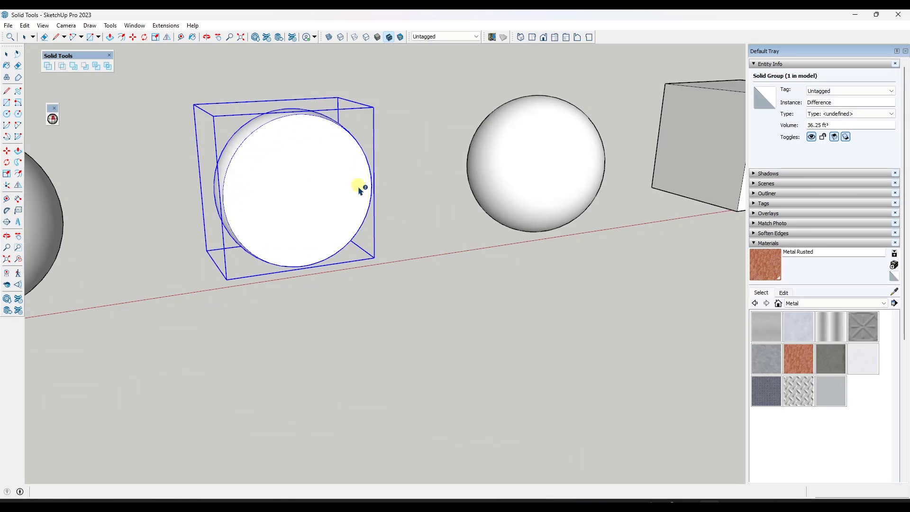
{"action": "middle_click_drag", "start_coordinate": [359, 191], "coordinate": [384, 270]}
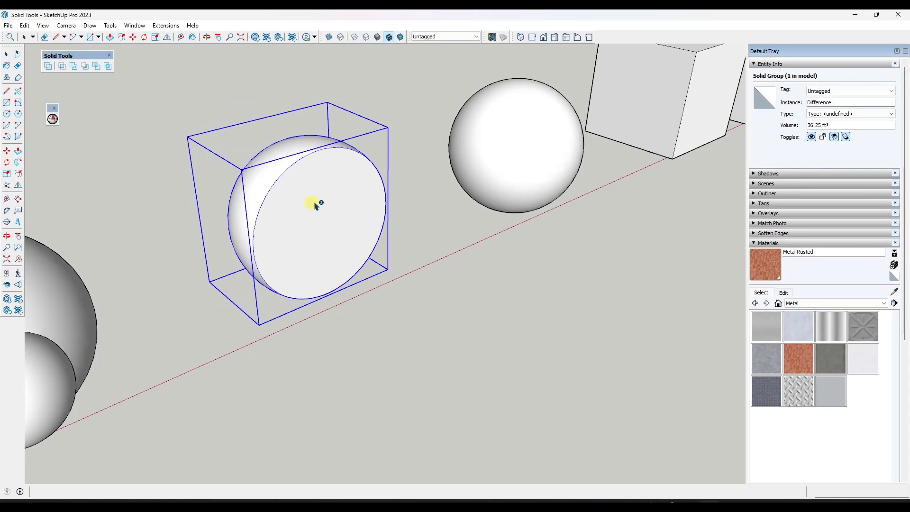
{"action": "middle_click_drag", "start_coordinate": [316, 204], "coordinate": [419, 211]}
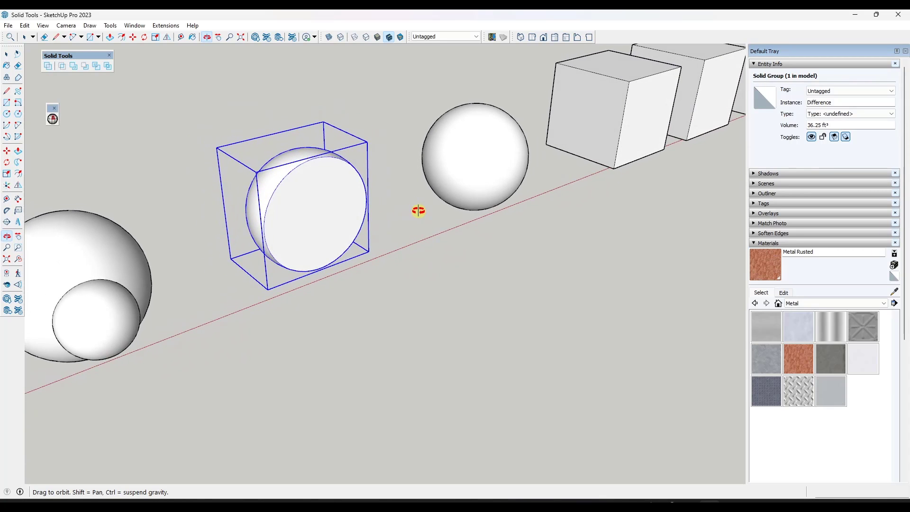
{"action": "scroll", "coordinate": [419, 213], "scroll_direction": "down", "scroll_amount": 5}
{"action": "scroll", "coordinate": [400, 211], "scroll_direction": "up", "scroll_amount": 6}
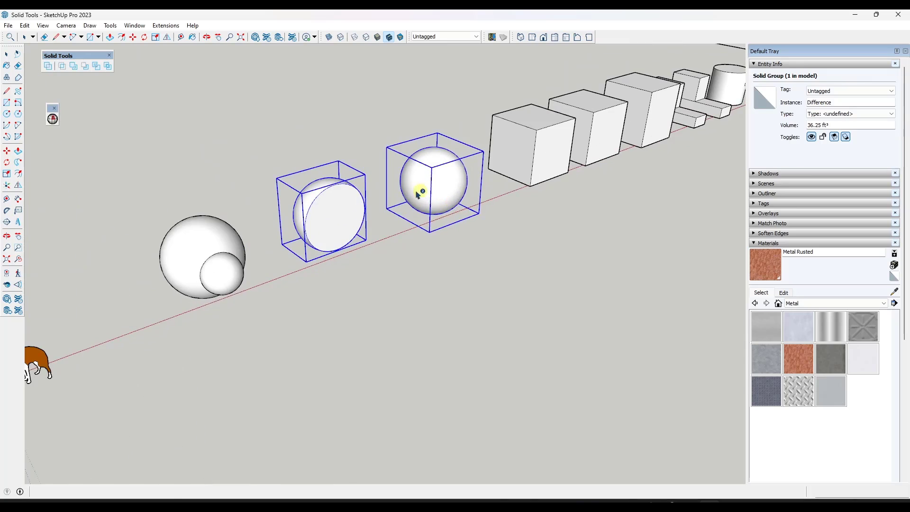
{"action": "scroll", "coordinate": [366, 221], "scroll_direction": "up", "scroll_amount": 2}
{"action": "scroll", "coordinate": [326, 222], "scroll_direction": "down", "scroll_amount": 2}
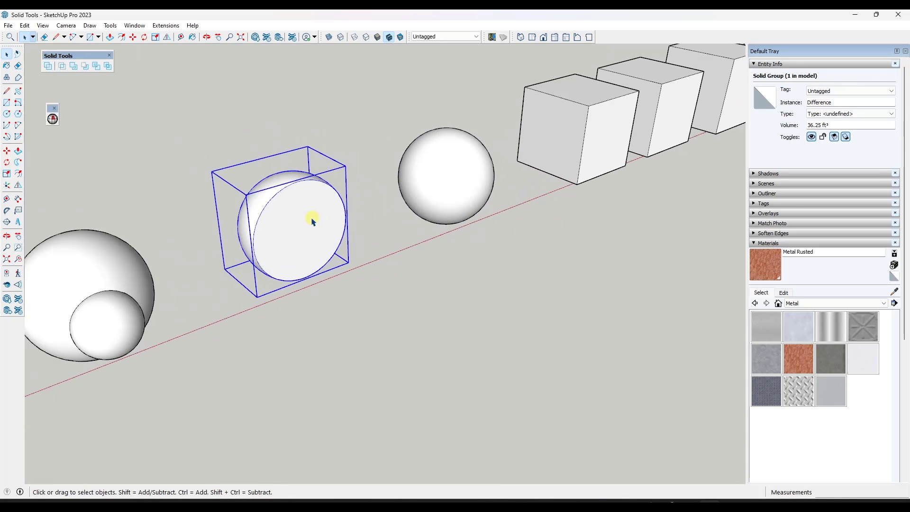
{"action": "key", "text": "ctrl+z"}
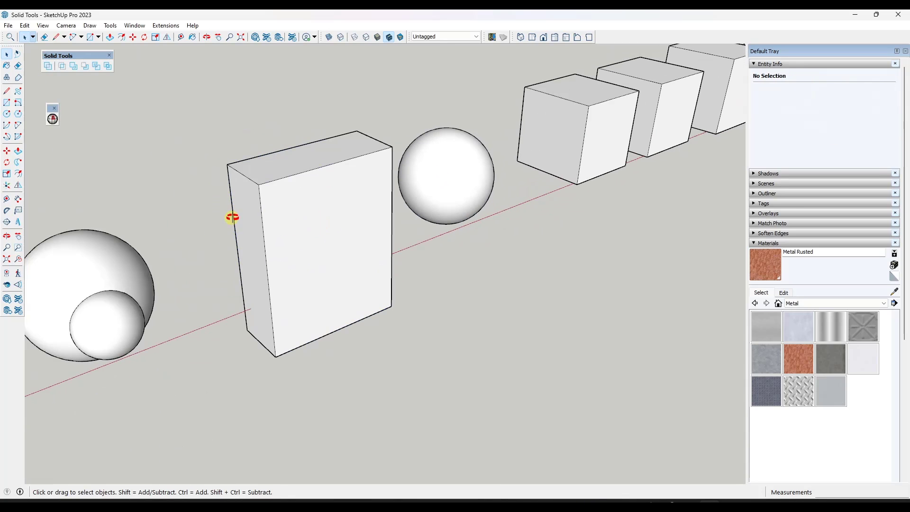
{"action": "middle_click_drag", "start_coordinate": [231, 217], "coordinate": [490, 218]}
{"action": "left_click", "coordinate": [425, 231]}
{"action": "key", "text": "m"}
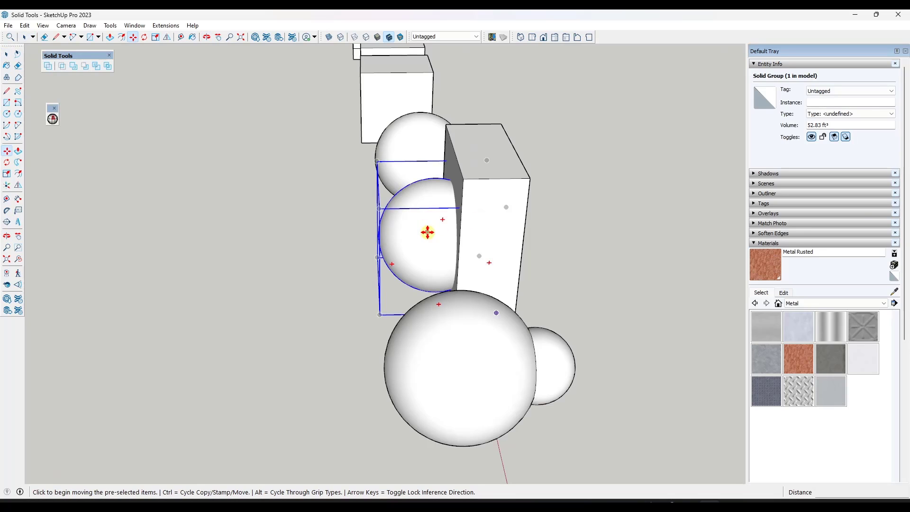
{"action": "left_click", "coordinate": [426, 230]}
{"action": "key", "text": "ctrl"}
{"action": "left_click", "coordinate": [648, 235]}
{"action": "key", "text": "ctrl+z"}
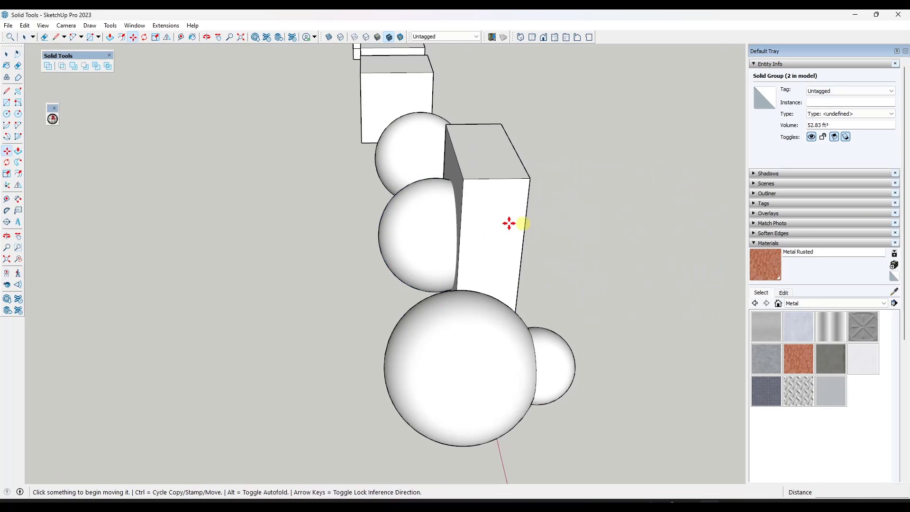
- Place a copy of the middle sphere 7' 4 5/8" away, on the side opposite the tall box
{"action": "left_click", "coordinate": [429, 224]}
{"action": "left_click", "coordinate": [236, 219]}
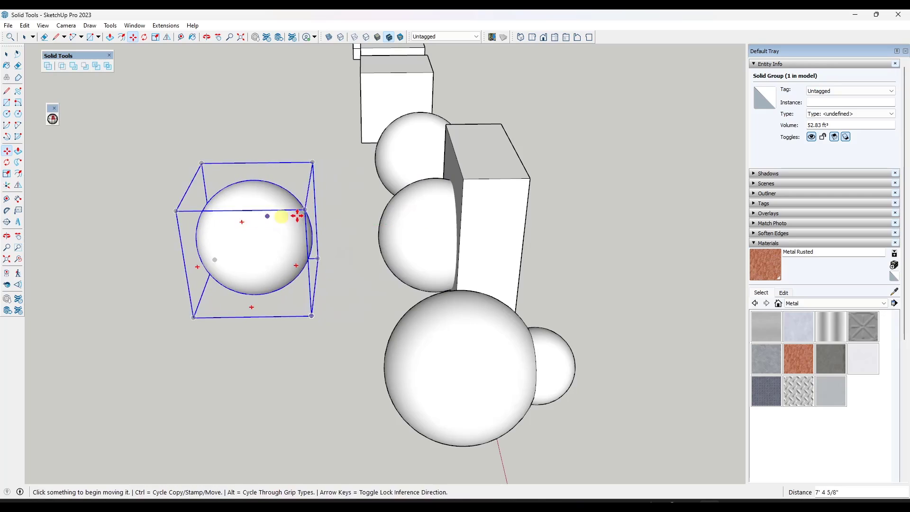
{"action": "key", "text": "space"}
- Place a copy of the tall box on the far side of the copied sphere
{"action": "scroll", "coordinate": [485, 211], "scroll_direction": "down", "scroll_amount": 3}
{"action": "scroll", "coordinate": [486, 213], "scroll_direction": "down", "scroll_amount": 2}
{"action": "left_click", "coordinate": [486, 213]}
{"action": "key", "text": "m"}
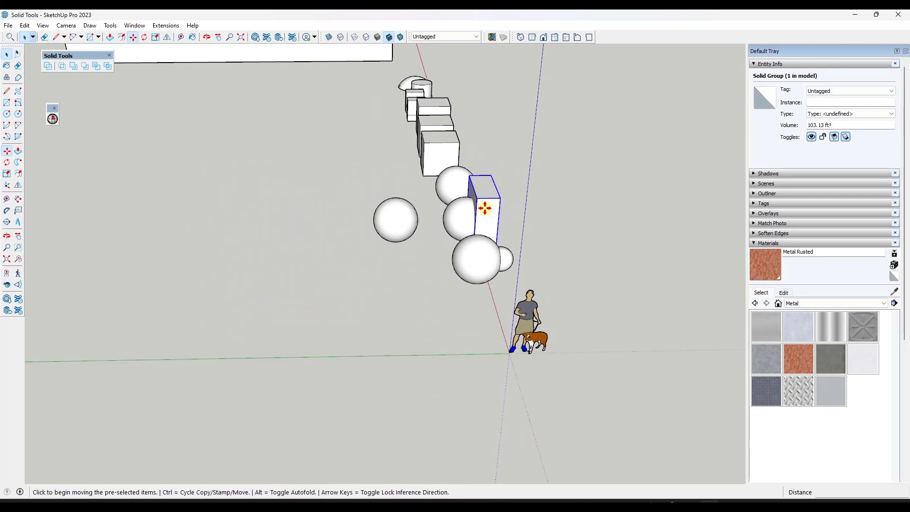
{"action": "left_click", "coordinate": [485, 209]}
{"action": "key", "text": "ctrl"}
{"action": "left_click", "coordinate": [341, 209]}
{"action": "key", "text": "space"}
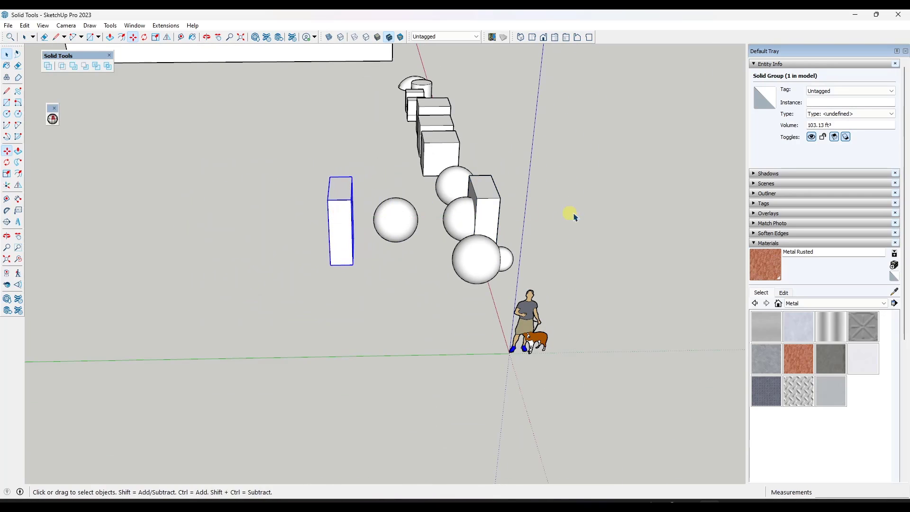
- Subtract the original tall box from the middle sphere it overlaps, picking the box first
{"action": "middle_click_drag", "start_coordinate": [570, 211], "coordinate": [361, 170]}
{"action": "scroll", "coordinate": [304, 215], "scroll_direction": "up", "scroll_amount": 3}
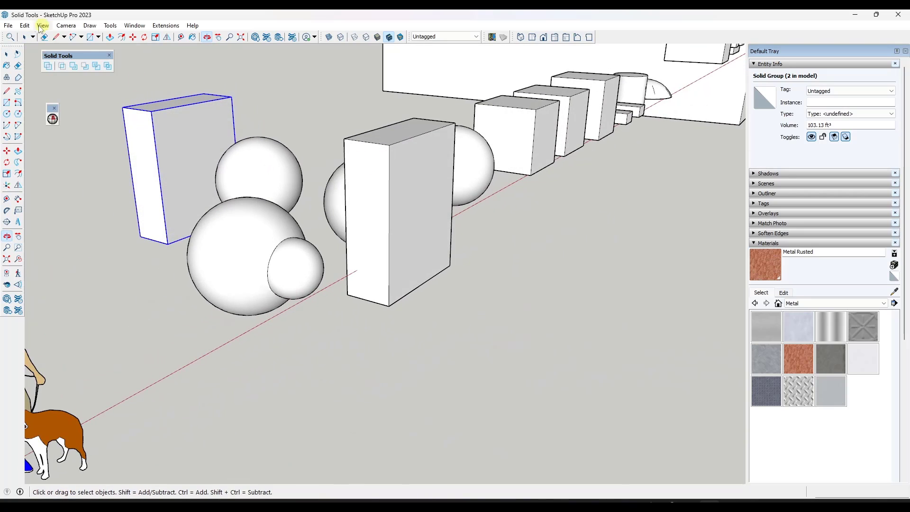
{"action": "left_click", "coordinate": [397, 207]}
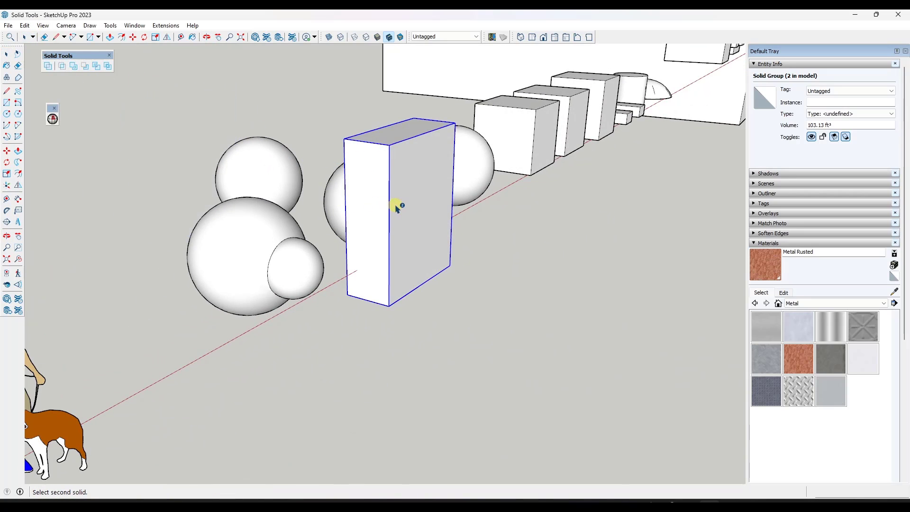
{"action": "left_click", "coordinate": [342, 195]}
{"action": "middle_click_drag", "start_coordinate": [436, 203], "coordinate": [374, 224]}
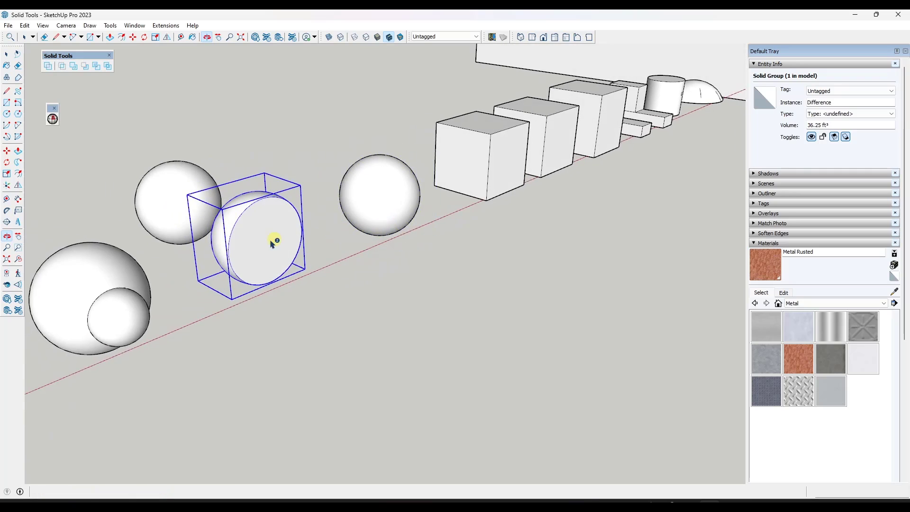
{"action": "scroll", "coordinate": [255, 237], "scroll_direction": "up", "scroll_amount": 3}
{"action": "scroll", "coordinate": [386, 180], "scroll_direction": "down", "scroll_amount": 3}
{"action": "middle_click_drag", "start_coordinate": [294, 206], "coordinate": [316, 194]}
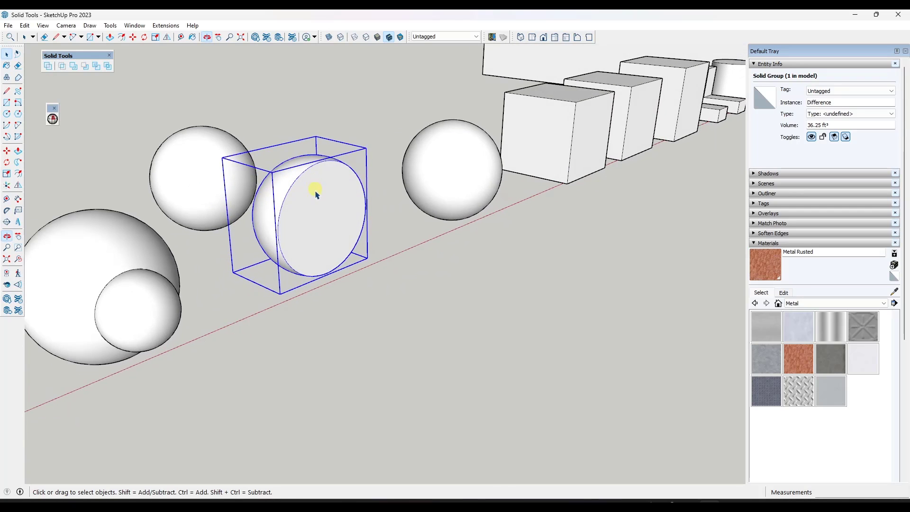
- Move the copied sphere into the cut middle sphere so that it bulges out through the flat cut face
{"action": "left_click", "coordinate": [195, 172]}
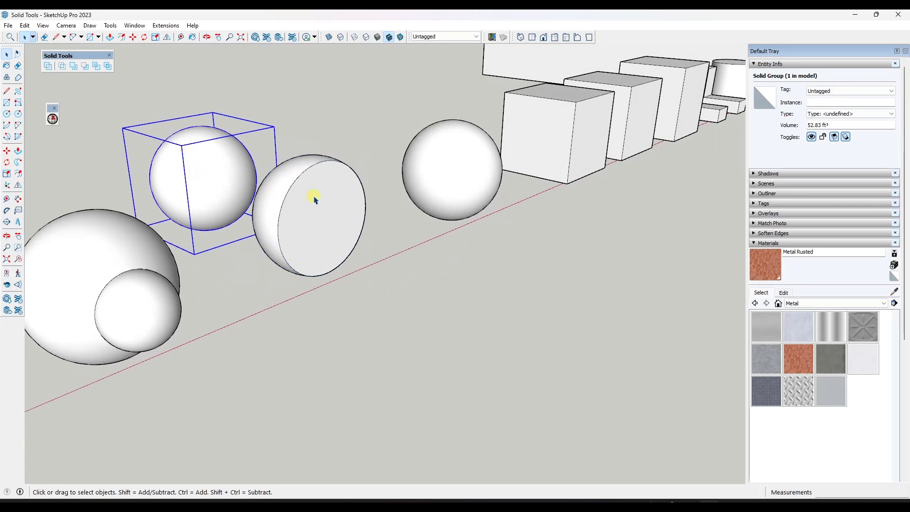
{"action": "key", "text": "m"}
{"action": "left_click", "coordinate": [213, 182]}
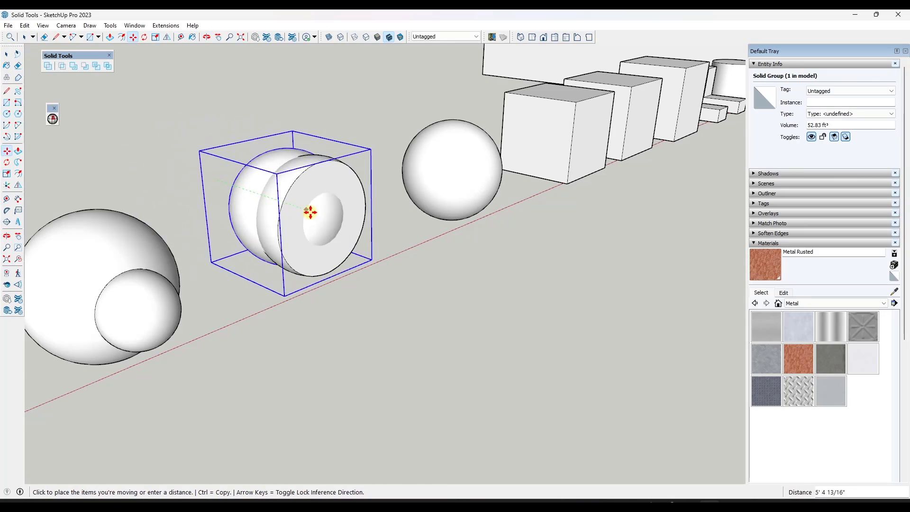
{"action": "left_click", "coordinate": [339, 226]}
- Scale the copied sphere uniformly about its center to 0.87
{"action": "key", "text": "s"}
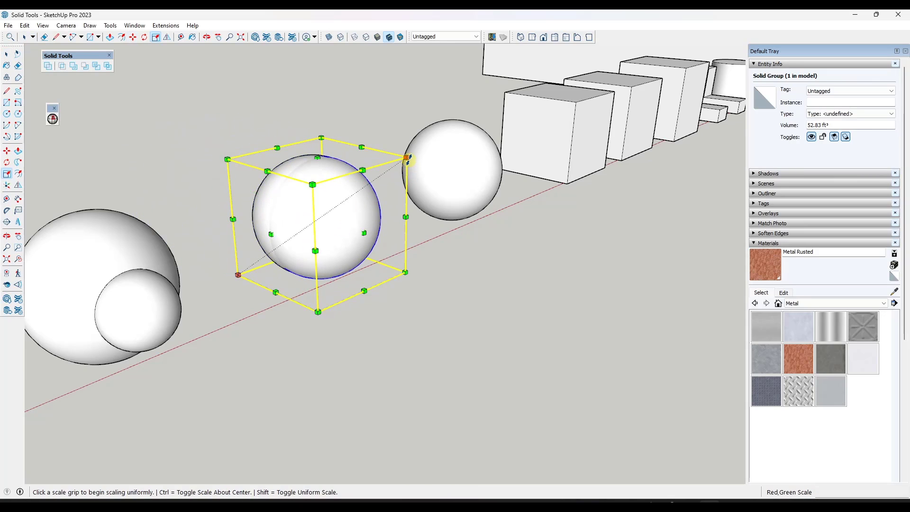
{"action": "left_click", "coordinate": [408, 159]}
{"action": "key", "text": "ctrl"}
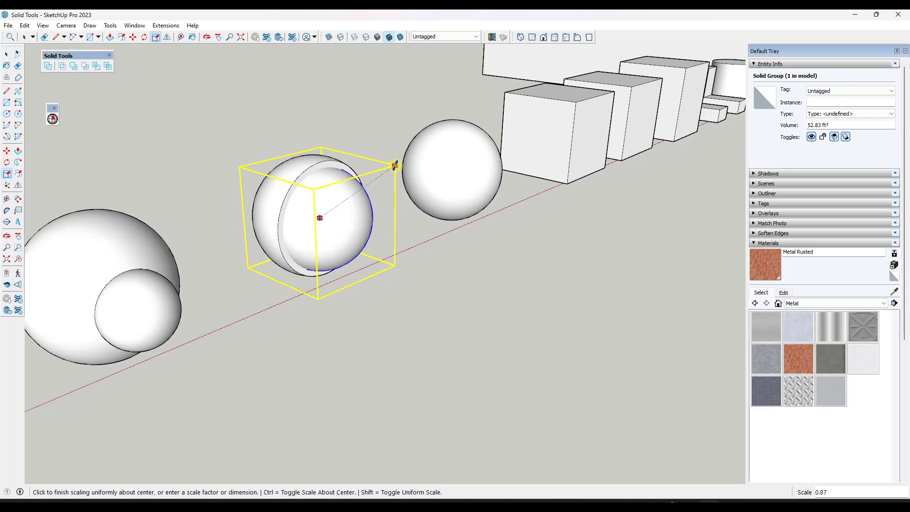
{"action": "left_click", "coordinate": [396, 167]}
{"action": "middle_click_drag", "start_coordinate": [399, 183], "coordinate": [348, 122]}
{"action": "key", "text": "space"}
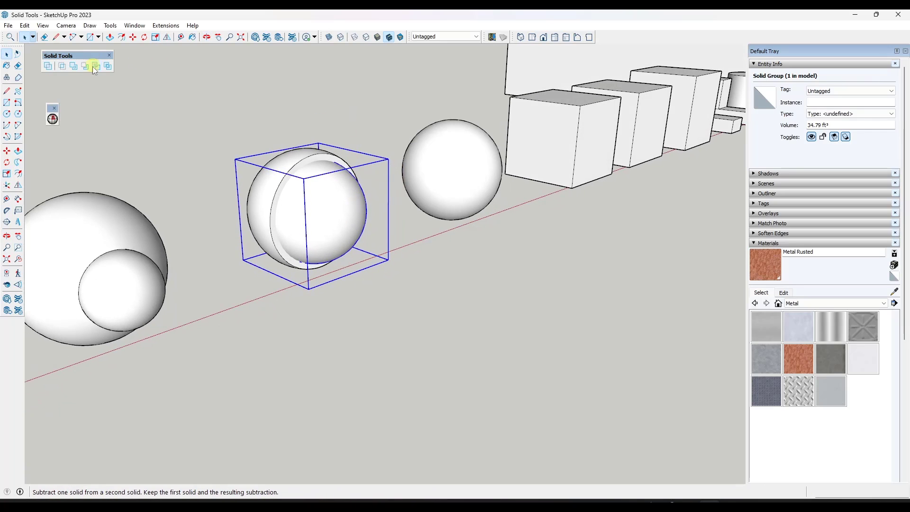
- Place a copy of the scaled sphere on the far side of the cut middle sphere
{"action": "key", "text": "m"}
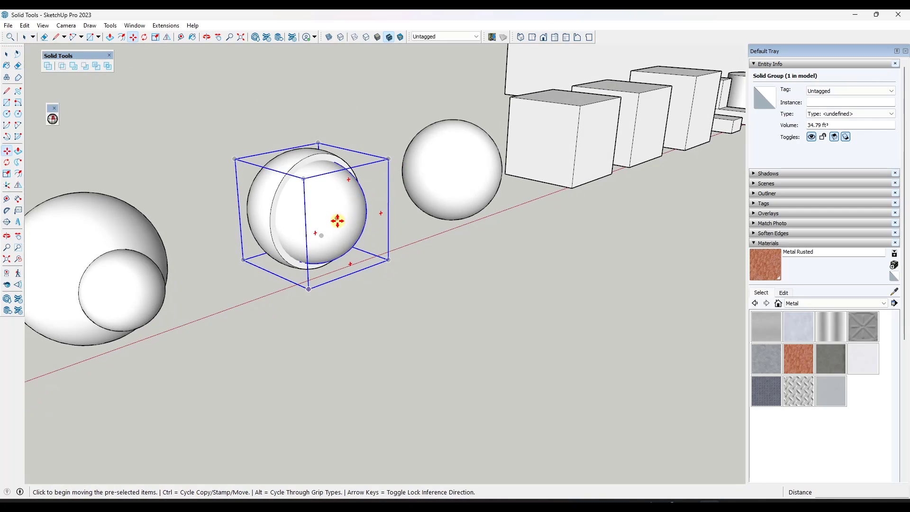
{"action": "left_click", "coordinate": [337, 220]}
{"action": "left_click", "coordinate": [199, 176]}
{"action": "key", "text": "space"}
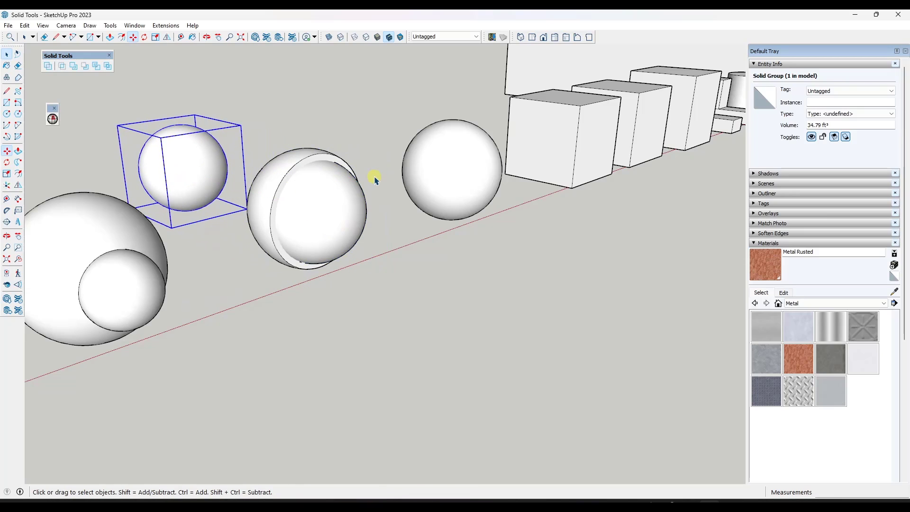
{"action": "left_click", "coordinate": [322, 214]}
{"action": "key", "text": "ctrl+z"}
{"action": "key", "text": "space"}
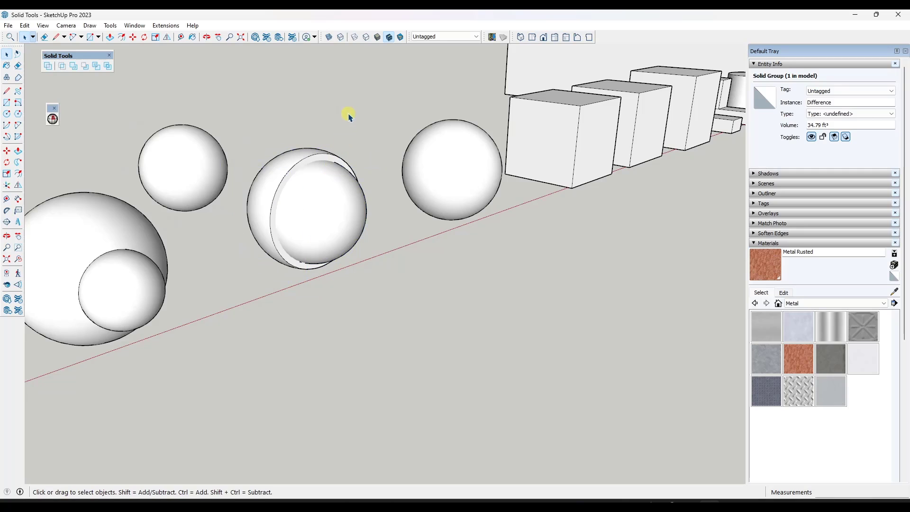
- Subtract the scaled sphere from the cut middle sphere, picking the scaled sphere first
{"action": "left_click", "coordinate": [318, 236]}
{"action": "left_click", "coordinate": [86, 65]}
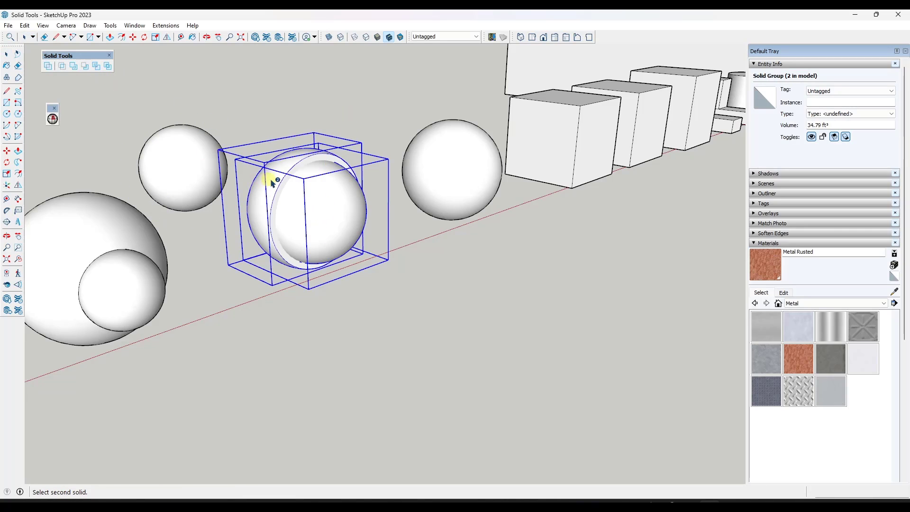
{"action": "left_click", "coordinate": [273, 184]}
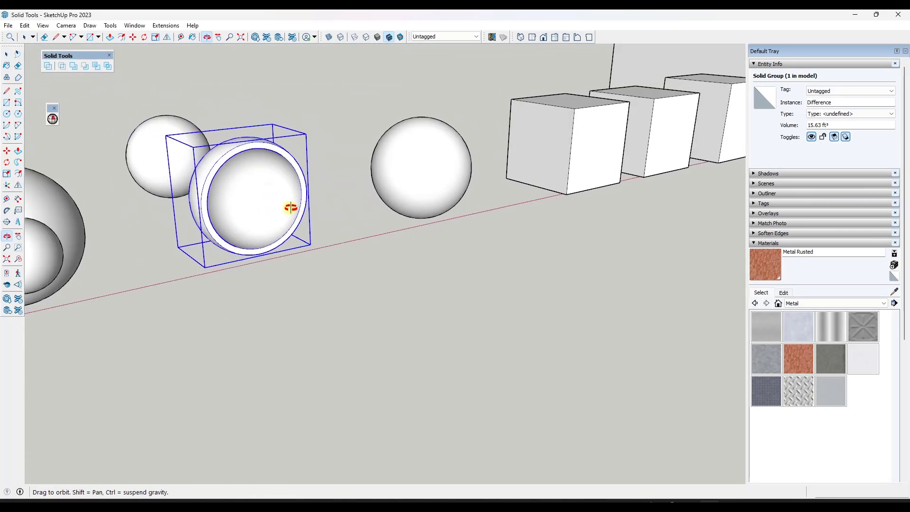
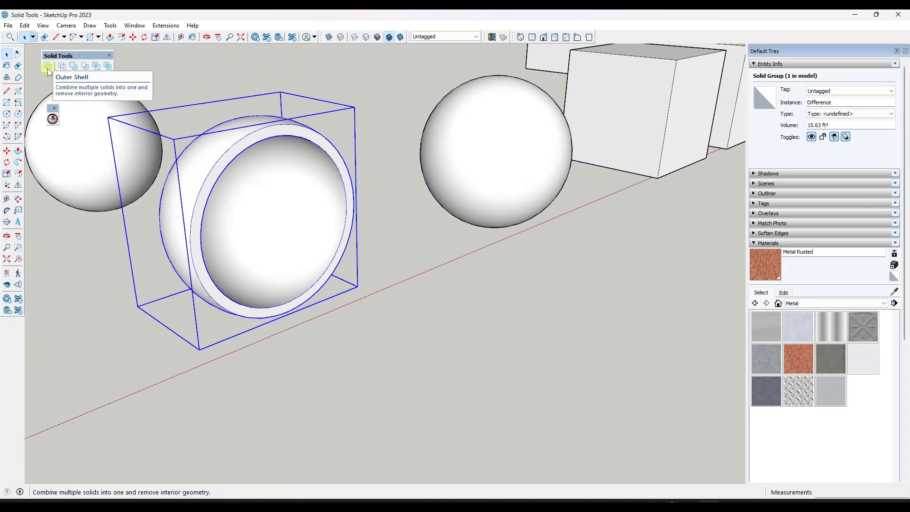
- Turn on X-ray transparency and examine the two nested spheres near the cubes by temporarily shifting the outer one aside
{"action": "middle_click_drag", "start_coordinate": [583, 182], "coordinate": [560, 108]}
{"action": "scroll", "coordinate": [560, 108], "scroll_direction": "up", "scroll_amount": 2}
{"action": "middle_click_drag", "start_coordinate": [497, 173], "coordinate": [417, 115]}
{"action": "left_click", "coordinate": [329, 37]}
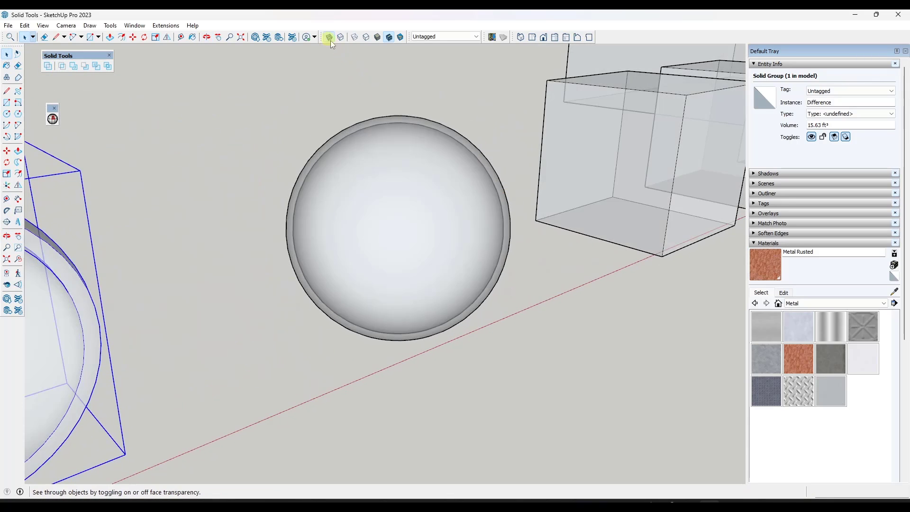
{"action": "left_click", "coordinate": [462, 229]}
{"action": "key", "text": "m"}
{"action": "left_click", "coordinate": [459, 232]}
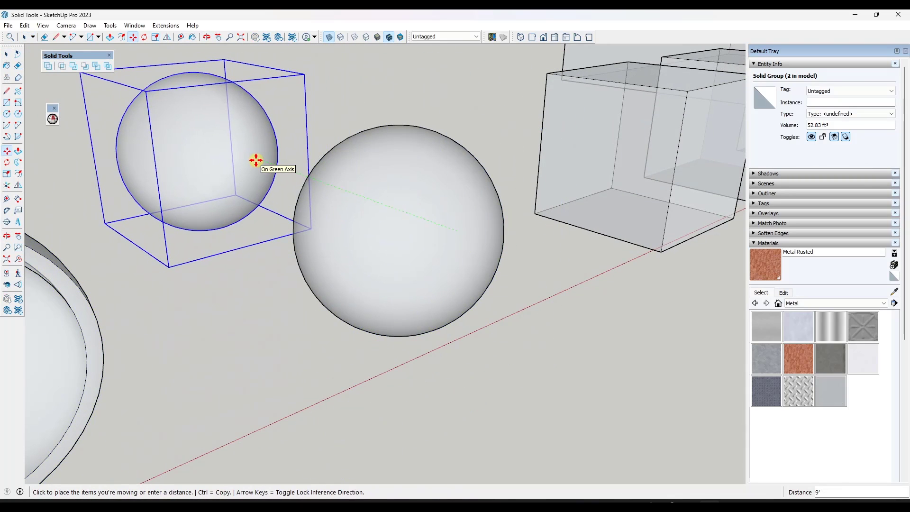
{"action": "key", "text": "space"}
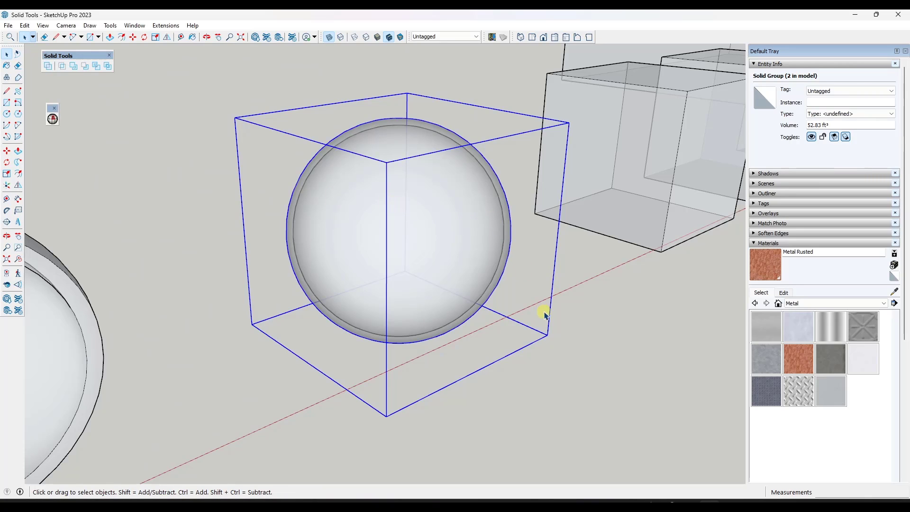
- Select both nested spheres near the cubes and combine them with Outer Shell
{"action": "scroll", "coordinate": [544, 315], "scroll_direction": "down", "scroll_amount": 3}
{"action": "left_click_drag", "start_coordinate": [254, 114], "coordinate": [550, 393]}
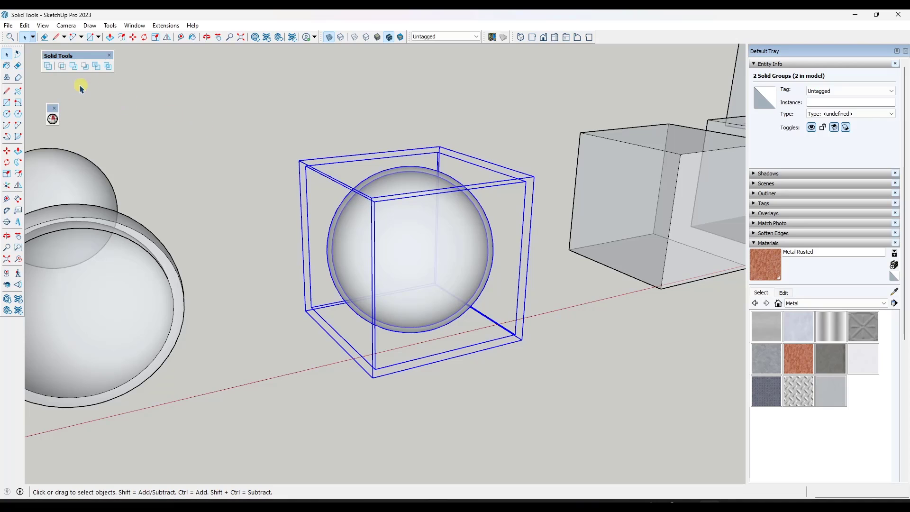
{"action": "left_click", "coordinate": [47, 67]}
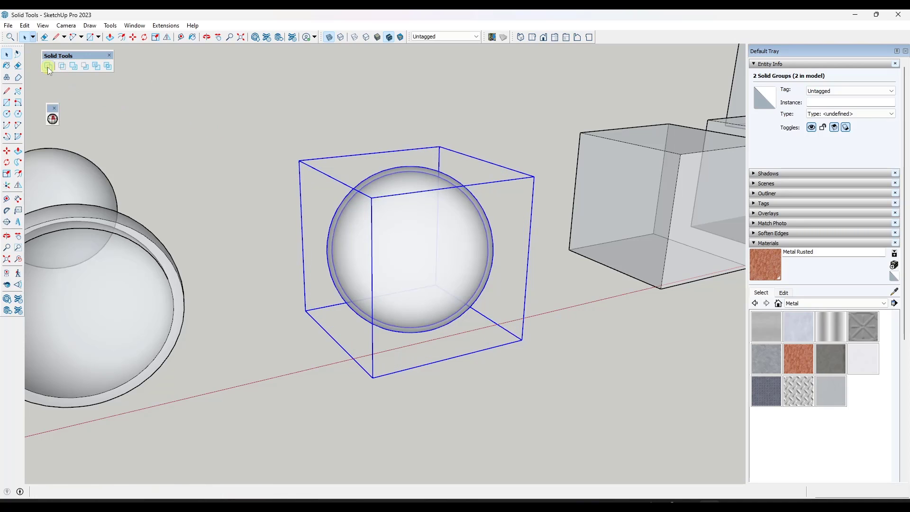
{"action": "middle_click_drag", "start_coordinate": [411, 259], "coordinate": [452, 271]}
{"action": "key", "text": "space"}
{"action": "left_click", "coordinate": [515, 259]}
{"action": "middle_click_drag", "start_coordinate": [511, 256], "coordinate": [490, 286]}
- Cut the combined sphere with a horizontal section plane, with X-ray transparency turned off, to examine its interior and wall
{"action": "left_click", "coordinate": [6, 221]}
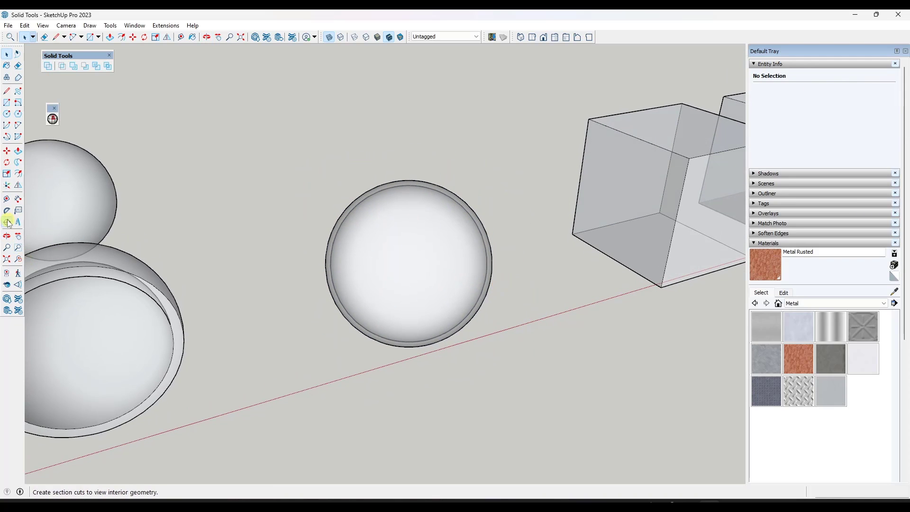
{"action": "left_click", "coordinate": [408, 243]}
{"action": "left_click", "coordinate": [479, 289]}
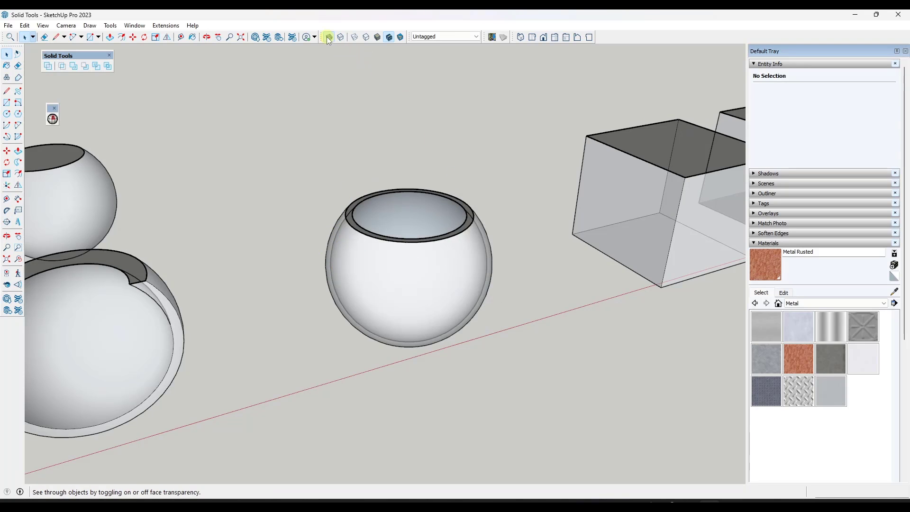
{"action": "left_click", "coordinate": [329, 37]}
{"action": "middle_click_drag", "start_coordinate": [417, 173], "coordinate": [473, 237]}
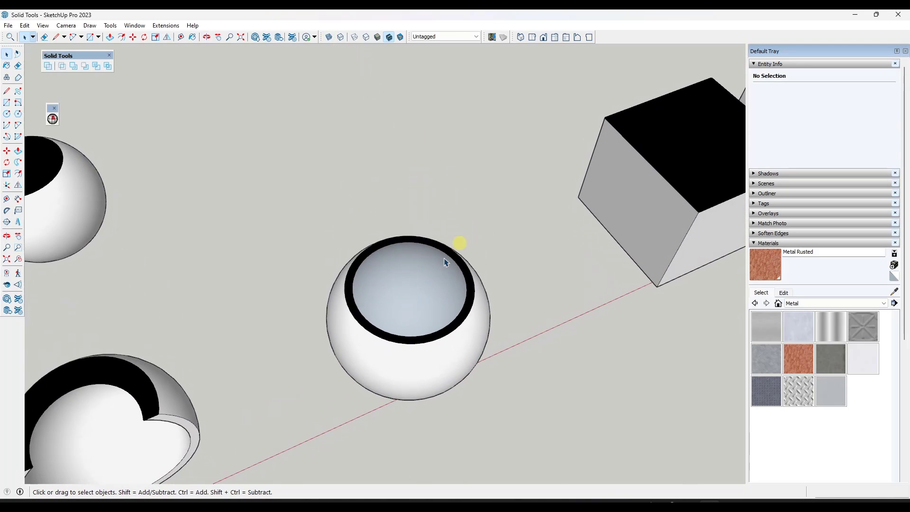
{"action": "scroll", "coordinate": [430, 292], "scroll_direction": "up", "scroll_amount": 3}
{"action": "middle_click_drag", "start_coordinate": [430, 297], "coordinate": [411, 183]}
{"action": "scroll", "coordinate": [379, 213], "scroll_direction": "down", "scroll_amount": 5}
{"action": "scroll", "coordinate": [411, 185], "scroll_direction": "up", "scroll_amount": 5}
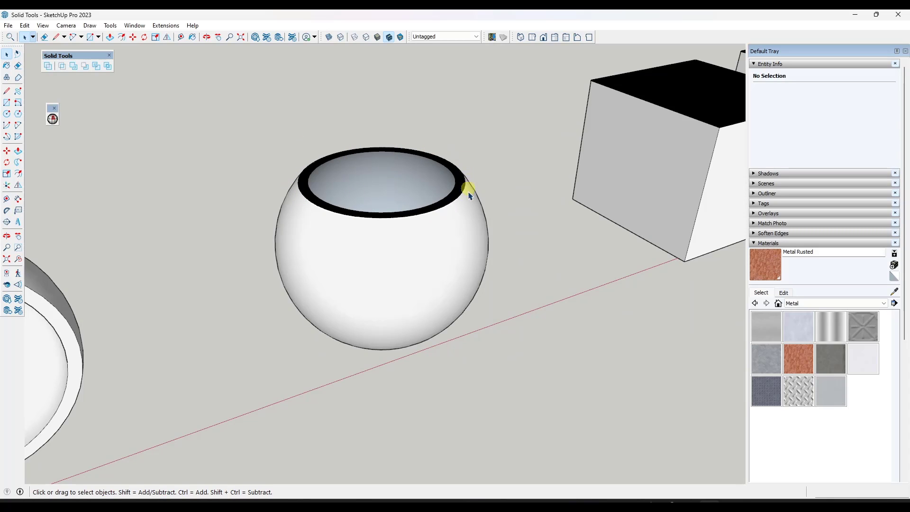
{"action": "scroll", "coordinate": [419, 223], "scroll_direction": "down", "scroll_amount": 8}
{"action": "scroll", "coordinate": [377, 213], "scroll_direction": "up", "scroll_amount": 5}
{"action": "scroll", "coordinate": [379, 162], "scroll_direction": "down", "scroll_amount": 5}
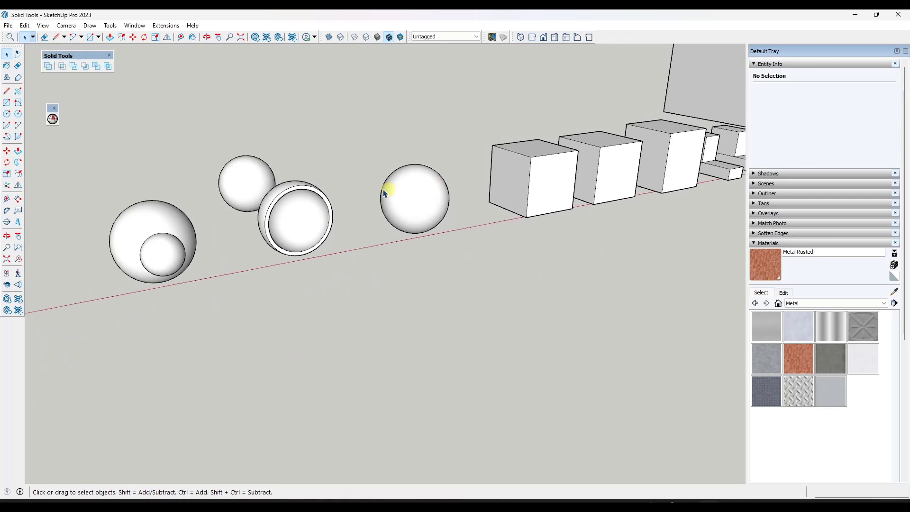
{"action": "scroll", "coordinate": [370, 203], "scroll_direction": "up", "scroll_amount": 3}
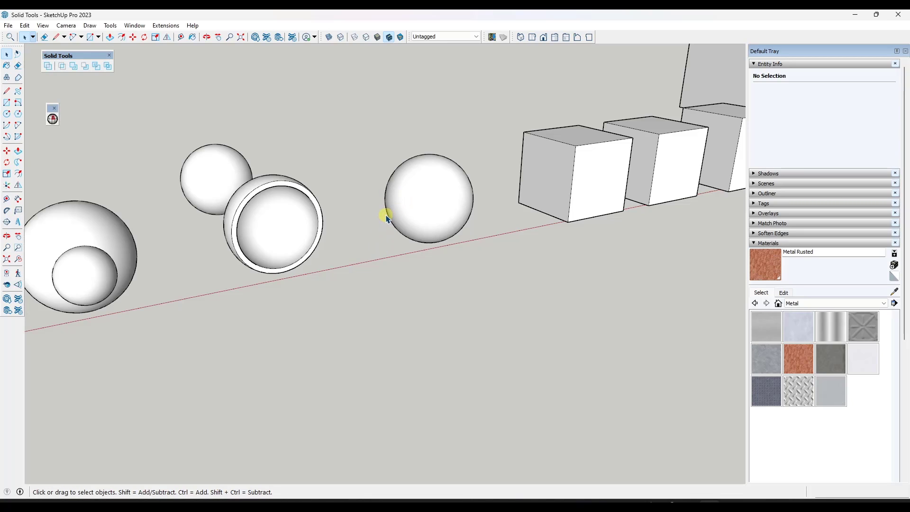
- Rotate the thin upright panel crossing the box so that it tilts toward the box's chamfered front edge
{"action": "middle_click_drag", "start_coordinate": [408, 205], "coordinate": [345, 246]}
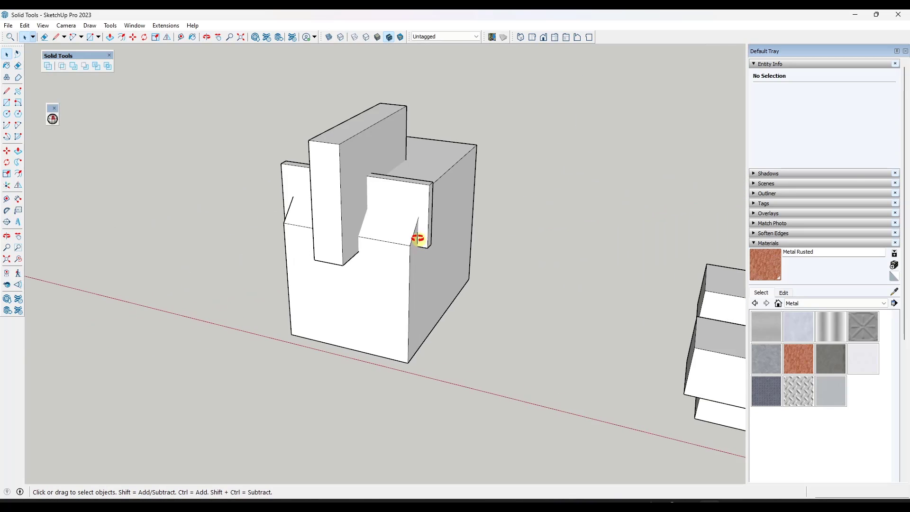
{"action": "scroll", "coordinate": [450, 243], "scroll_direction": "up", "scroll_amount": 3}
{"action": "middle_click_drag", "start_coordinate": [442, 252], "coordinate": [444, 213]}
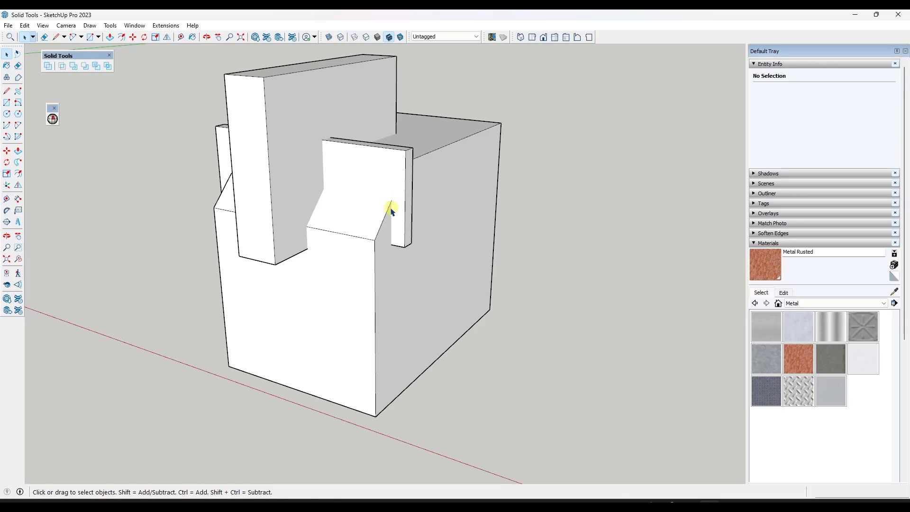
{"action": "left_click", "coordinate": [408, 195]}
{"action": "middle_click_drag", "start_coordinate": [433, 203], "coordinate": [377, 178]}
{"action": "key", "text": "m"}
{"action": "key", "text": "q"}
{"action": "left_click", "coordinate": [381, 200]}
{"action": "left_click", "coordinate": [378, 157]}
{"action": "left_click", "coordinate": [353, 174]}
{"action": "key", "text": "space"}
{"action": "middle_click_drag", "start_coordinate": [353, 174], "coordinate": [546, 174]}
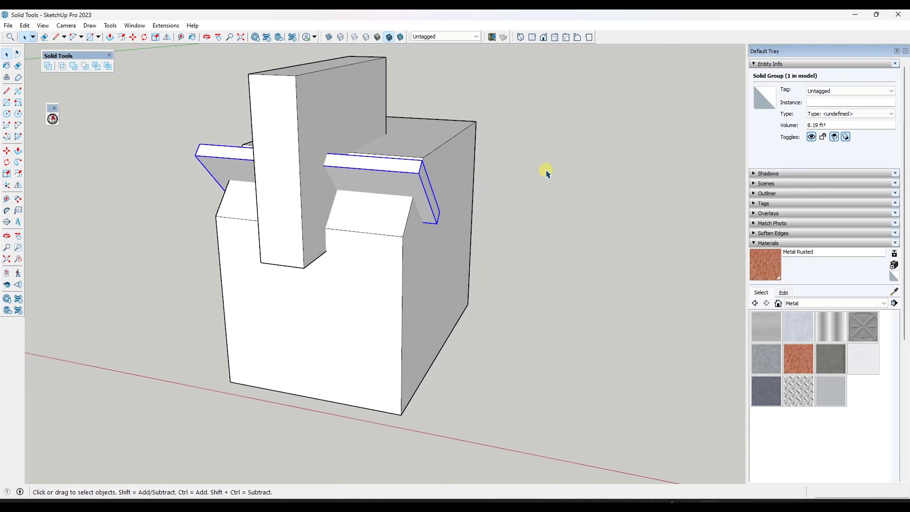
{"action": "left_click", "coordinate": [526, 171]}
- Remove the tall slab from the box's notch and try Trim with the box as the first solid
{"action": "scroll", "coordinate": [496, 167], "scroll_direction": "up", "scroll_amount": 3}
{"action": "scroll", "coordinate": [517, 166], "scroll_direction": "down", "scroll_amount": 4}
{"action": "middle_click_drag", "start_coordinate": [488, 164], "coordinate": [469, 172]}
{"action": "scroll", "coordinate": [494, 155], "scroll_direction": "up", "scroll_amount": 1}
{"action": "scroll", "coordinate": [494, 153], "scroll_direction": "up", "scroll_amount": 1}
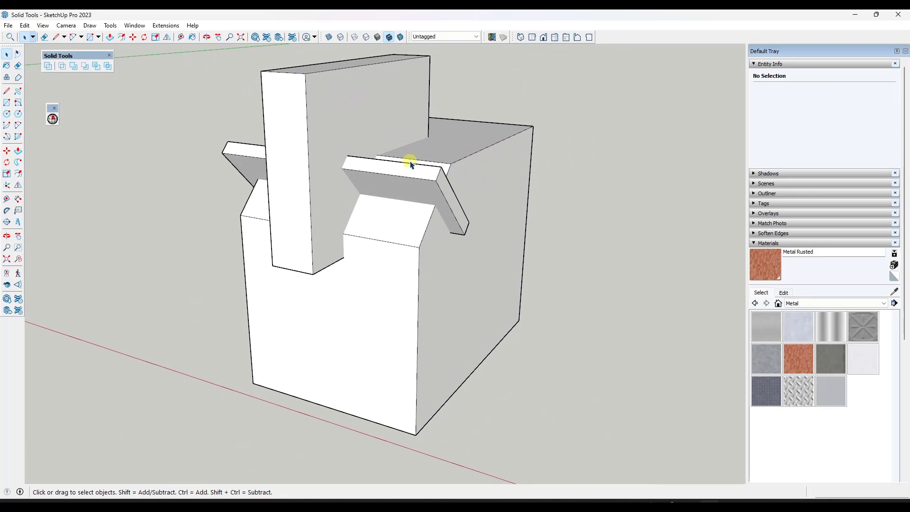
{"action": "left_click", "coordinate": [95, 67]}
{"action": "left_click", "coordinate": [397, 137]}
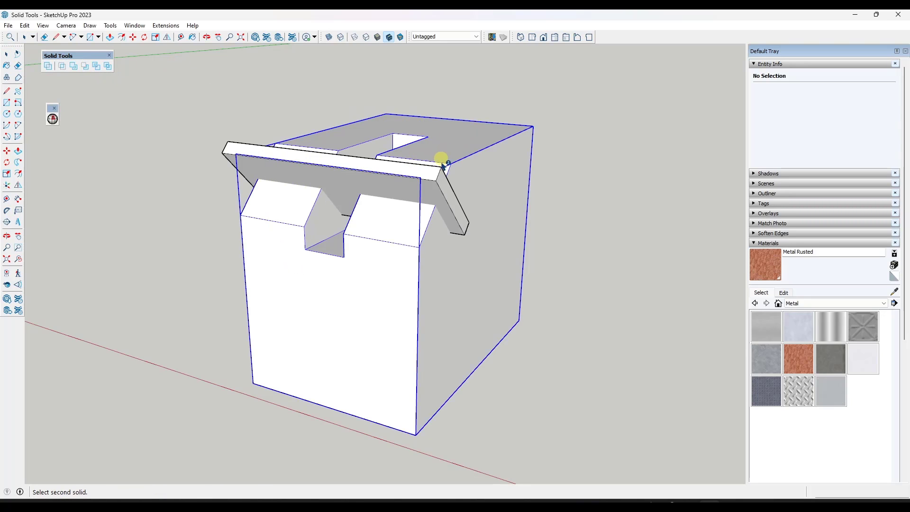
{"action": "key", "text": "space"}
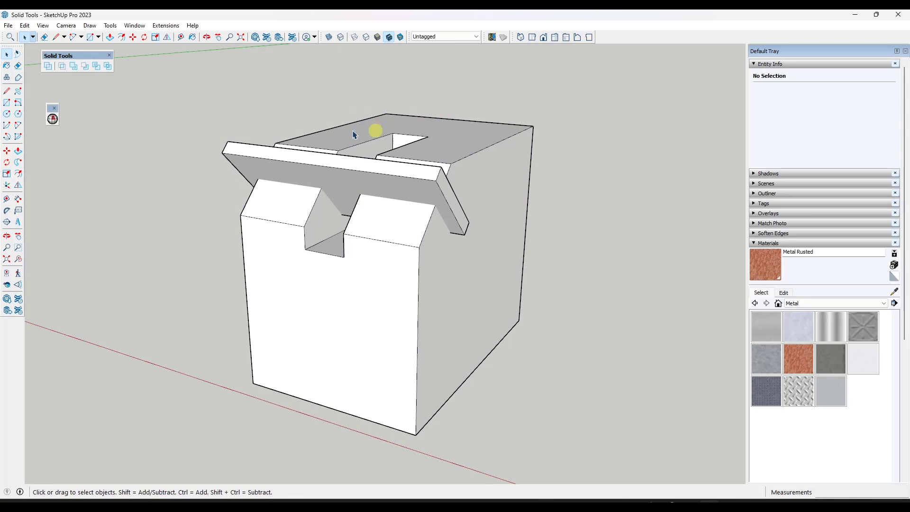
- Try subtracting the tilted panel from the notched box, picking the panel as the first solid
{"action": "left_click", "coordinate": [84, 66]}
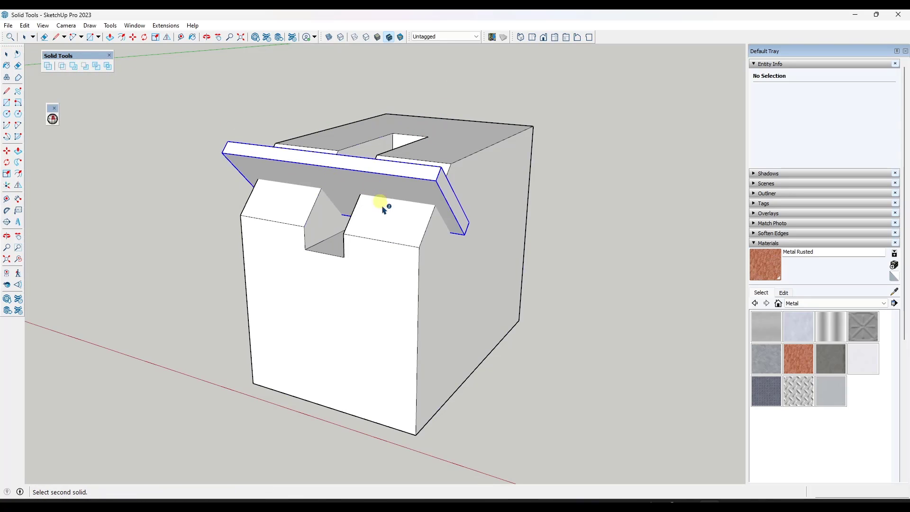
{"action": "left_click", "coordinate": [380, 199]}
{"action": "middle_click_drag", "start_coordinate": [381, 211], "coordinate": [493, 258]}
{"action": "scroll", "coordinate": [435, 221], "scroll_direction": "down", "scroll_amount": 3}
{"action": "middle_click_drag", "start_coordinate": [438, 197], "coordinate": [415, 195]}
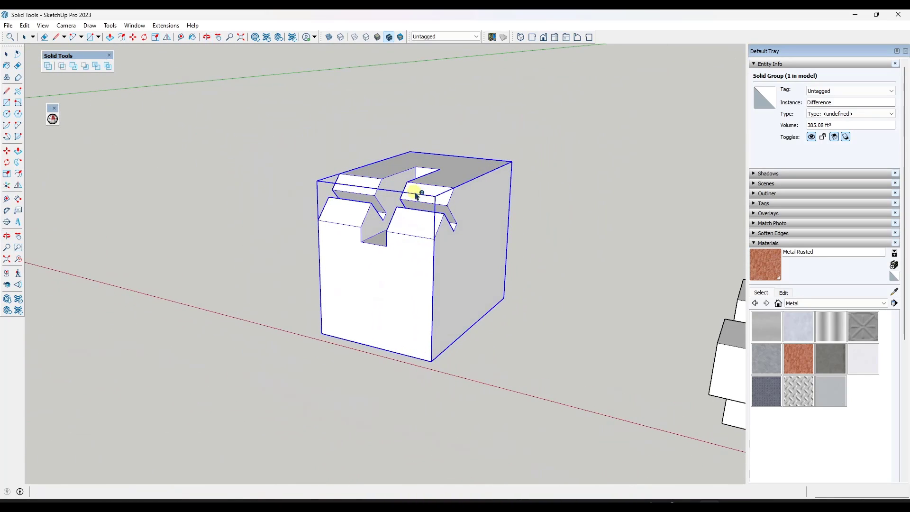
- Draw a circle on the box's side face around the end of the tilted panel
{"action": "scroll", "coordinate": [415, 195], "scroll_direction": "up", "scroll_amount": 2}
{"action": "scroll", "coordinate": [398, 209], "scroll_direction": "up", "scroll_amount": 3}
{"action": "middle_click_drag", "start_coordinate": [435, 224], "coordinate": [365, 260]}
{"action": "key", "text": "space"}
{"action": "key", "text": "r"}
{"action": "key", "text": "c"}
{"action": "left_click", "coordinate": [384, 259]}
{"action": "left_click", "coordinate": [458, 302]}
{"action": "key", "text": "space"}
- Split the circle with a diagonal line and erase its rear lower half, keeping the semicircle around the panel's end
{"action": "key", "text": "l"}
{"action": "left_click", "coordinate": [329, 325]}
{"action": "left_click", "coordinate": [440, 193]}
{"action": "key", "text": "e"}
{"action": "left_click", "coordinate": [458, 220]}
{"action": "middle_click_drag", "start_coordinate": [464, 232], "coordinate": [545, 303]}
{"action": "key", "text": "space"}
{"action": "scroll", "coordinate": [394, 232], "scroll_direction": "down", "scroll_amount": 2}
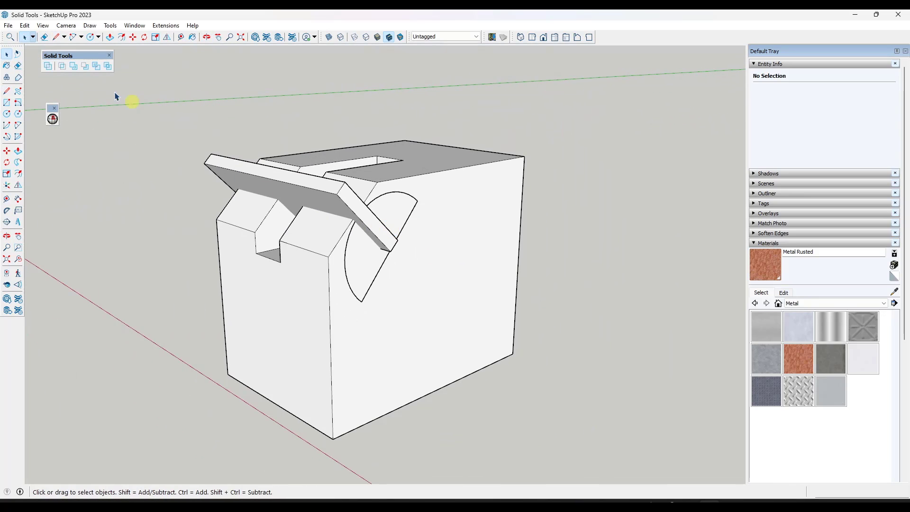
- Subtract the tilted panel from the box, picking the panel first and the box second
{"action": "left_click", "coordinate": [86, 67]}
{"action": "left_click", "coordinate": [213, 159]}
{"action": "left_click", "coordinate": [295, 193]}
- Move the semicircle on the side face so that its straight edge meets the inner end of the slanted slot
{"action": "middle_click_drag", "start_coordinate": [317, 230], "coordinate": [375, 257]}
{"action": "left_click", "coordinate": [381, 227]}
{"action": "double_click", "coordinate": [397, 230]}
{"action": "key", "text": "m"}
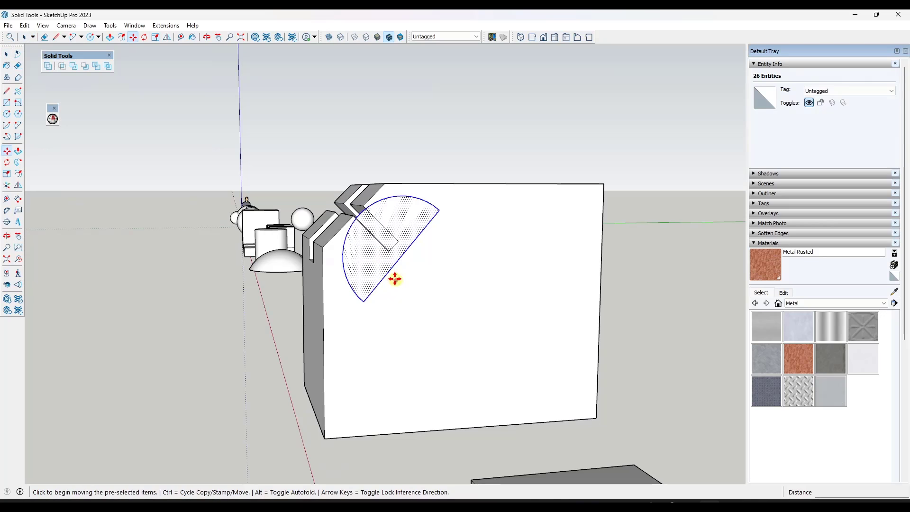
{"action": "left_click", "coordinate": [399, 260]}
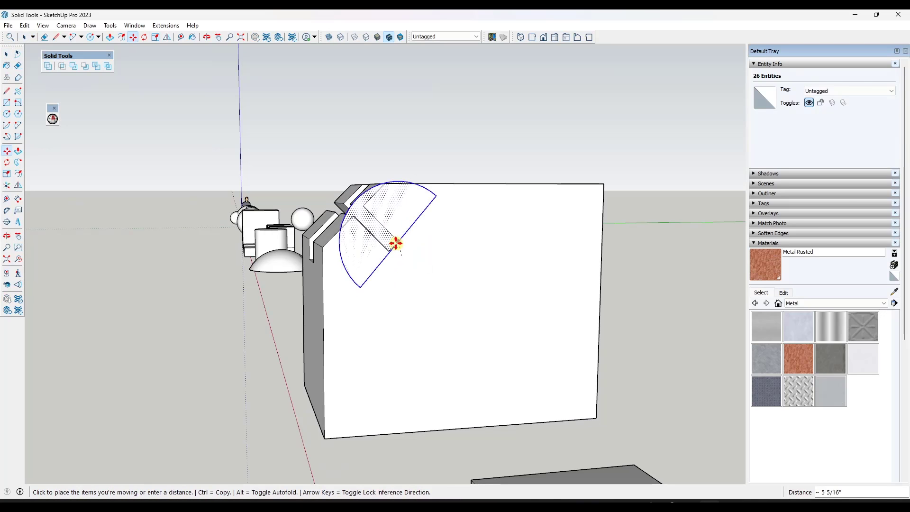
{"action": "scroll", "coordinate": [393, 248], "scroll_direction": "up", "scroll_amount": 4}
{"action": "left_click", "coordinate": [394, 247]}
{"action": "scroll", "coordinate": [418, 244], "scroll_direction": "down", "scroll_amount": 3}
{"action": "middle_click_drag", "start_coordinate": [341, 213], "coordinate": [405, 240]}
{"action": "scroll", "coordinate": [398, 234], "scroll_direction": "down", "scroll_amount": 3}
{"action": "key", "text": "space"}
- Extrude the semicircle about 7' 7" across the box so that it protrudes past the opposite side
{"action": "key", "text": "p"}
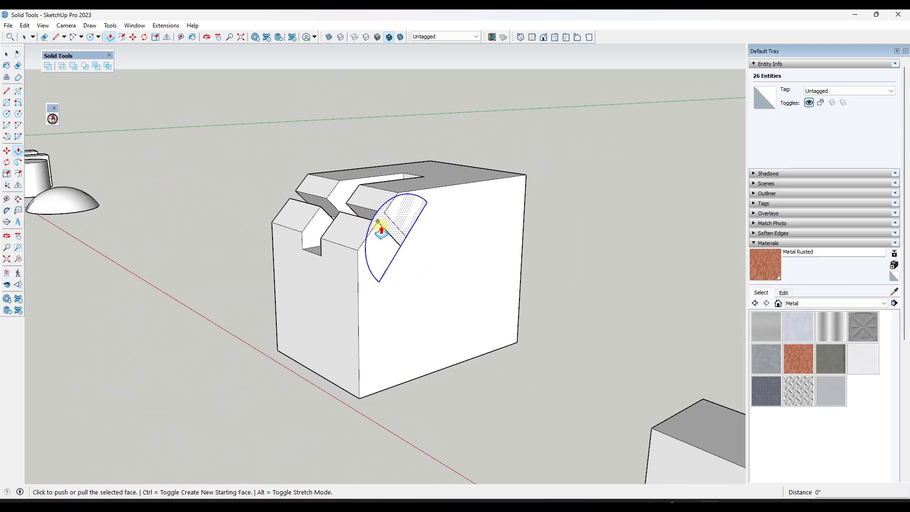
{"action": "left_click", "coordinate": [382, 223]}
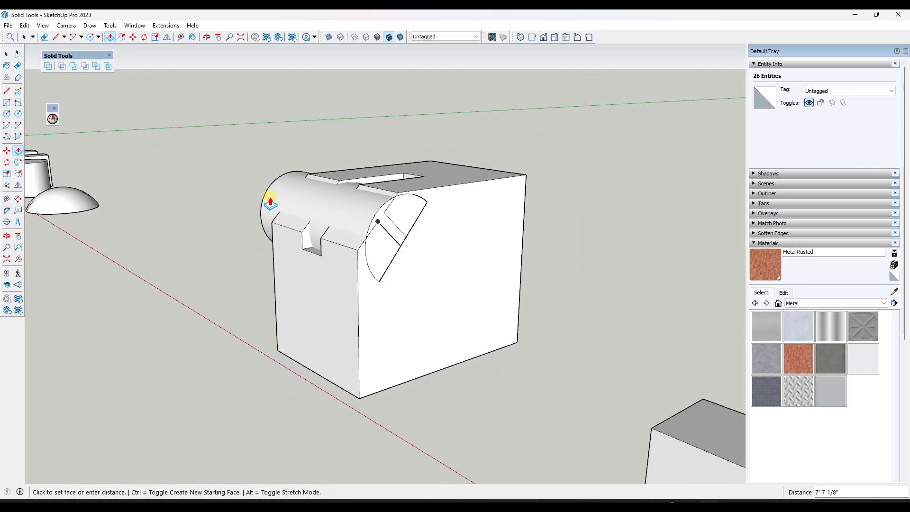
{"action": "left_click", "coordinate": [292, 208]}
{"action": "key", "text": "space"}
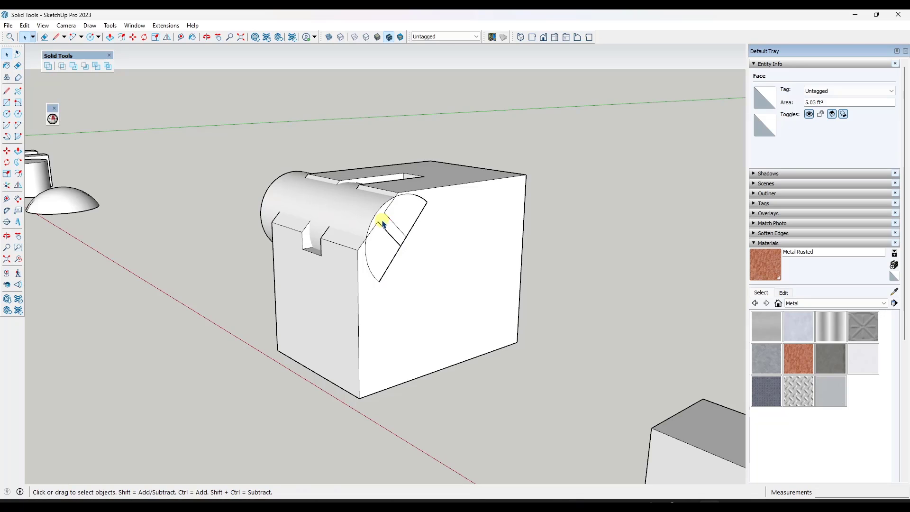
- Pull the near semicircular end face outward slightly beyond the box's side face
{"action": "key", "text": "ctrl+t"}
{"action": "left_click", "coordinate": [389, 230]}
{"action": "key", "text": "p"}
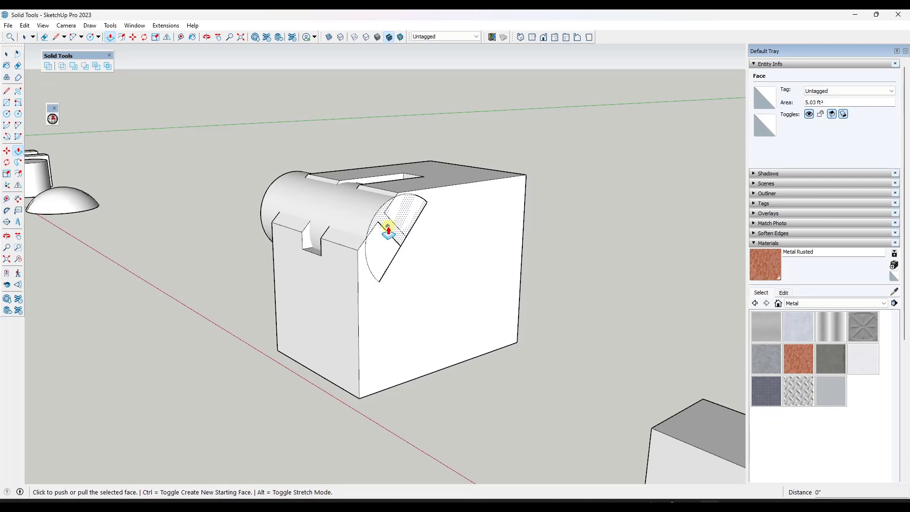
{"action": "left_click", "coordinate": [387, 222]}
{"action": "key", "text": "space"}
- Select the entire half-cylinder and make it a group separate from the box
{"action": "triple_click", "coordinate": [355, 203]}
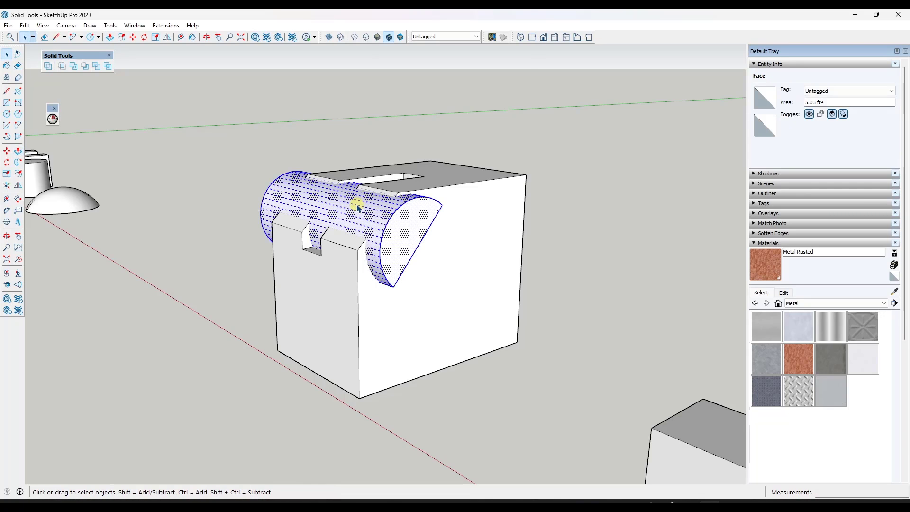
{"action": "right_click", "coordinate": [357, 203]}
{"action": "left_click", "coordinate": [389, 94]}
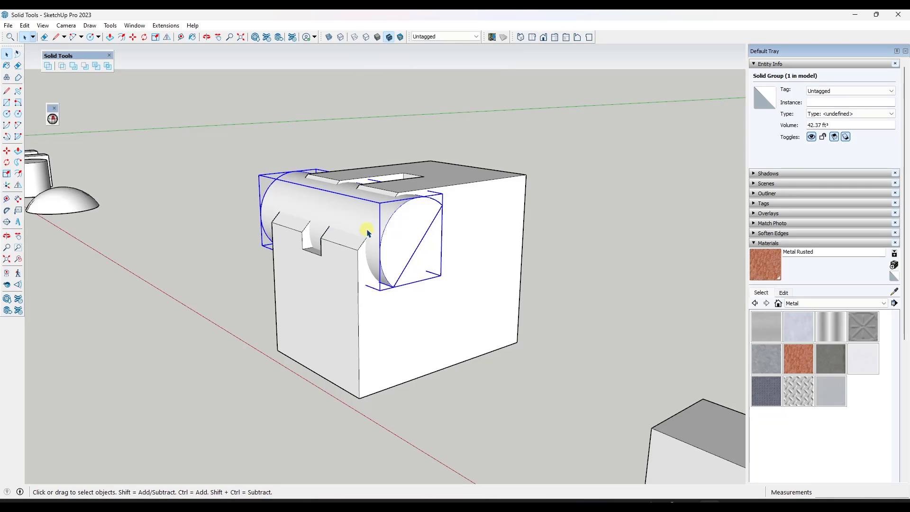
{"action": "left_click", "coordinate": [469, 232]}
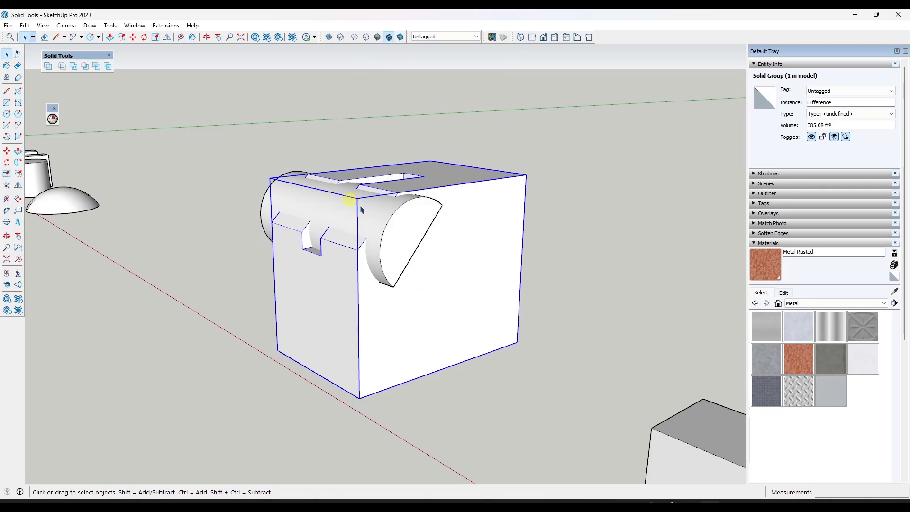
- Try subtracting the half-cylinder from the slotted box and undo the cut
{"action": "left_click", "coordinate": [411, 233]}
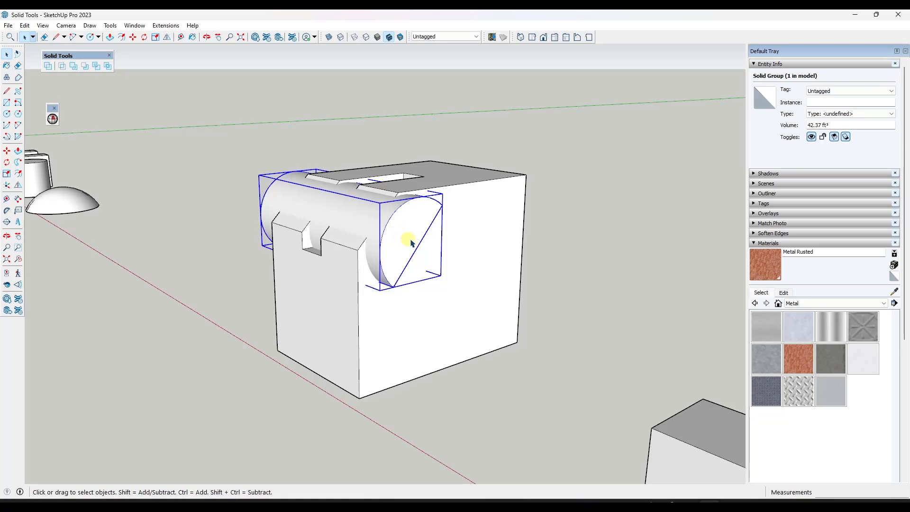
{"action": "left_click", "coordinate": [85, 66]}
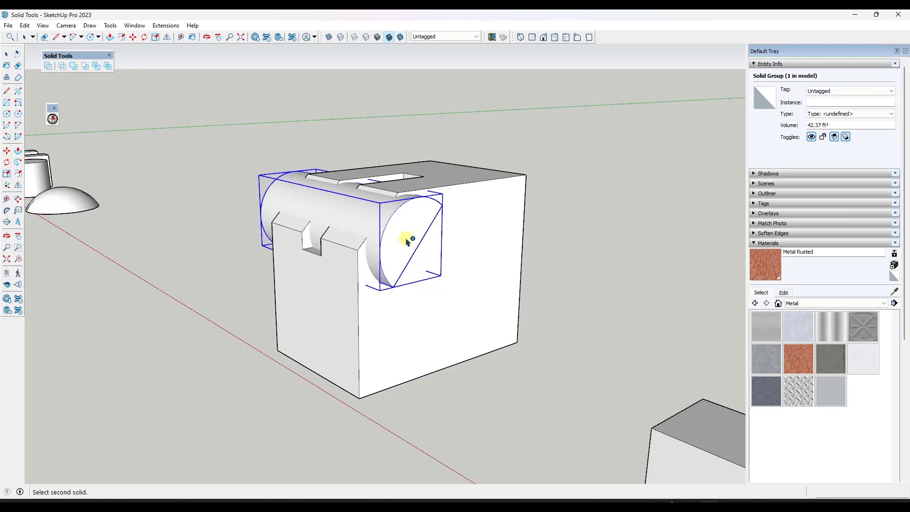
{"action": "left_click", "coordinate": [484, 234]}
{"action": "middle_click_drag", "start_coordinate": [430, 238], "coordinate": [390, 218]}
{"action": "key", "text": "ctrl+z"}
- Rotate the half-cylinder about half a turn on its end face so its curved side faces into the box
{"action": "scroll", "coordinate": [413, 224], "scroll_direction": "up", "scroll_amount": 2}
{"action": "key", "text": "space"}
{"action": "key", "text": "m"}
{"action": "left_click", "coordinate": [416, 197]}
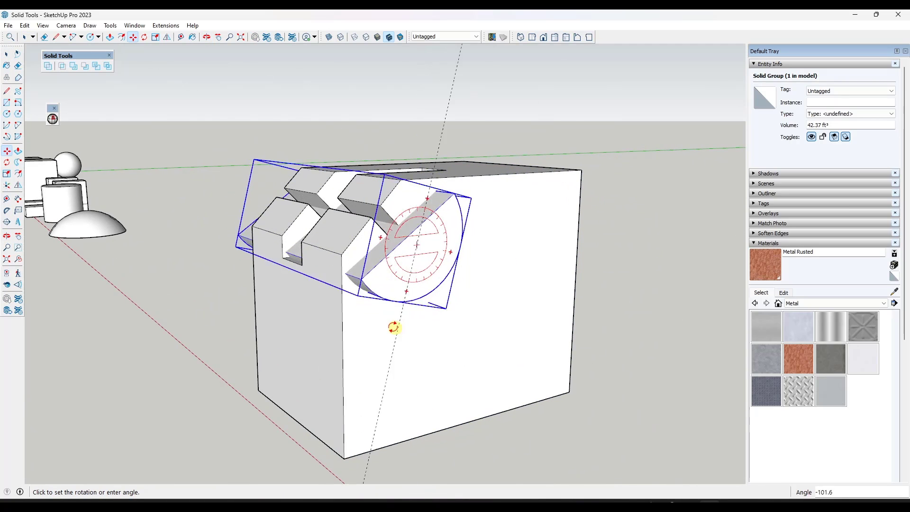
{"action": "left_click", "coordinate": [417, 325]}
{"action": "middle_click_drag", "start_coordinate": [403, 289], "coordinate": [383, 283]}
{"action": "left_click", "coordinate": [362, 293]}
{"action": "key", "text": "Escape"}
- Move the half-cylinder outward along the green axis so that only part of its curve overlaps the box
{"action": "middle_click_drag", "start_coordinate": [443, 281], "coordinate": [425, 282]}
{"action": "left_click", "coordinate": [426, 283]}
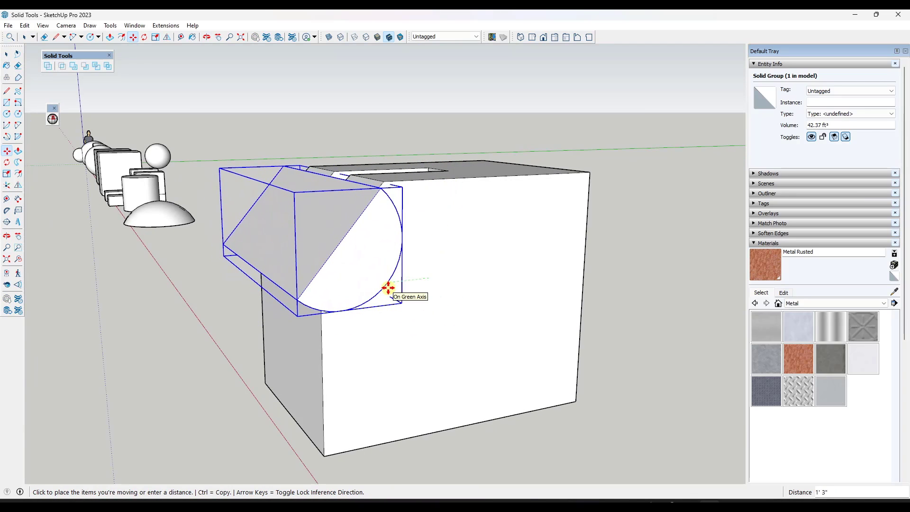
{"action": "left_click", "coordinate": [371, 284]}
{"action": "key", "text": "space"}
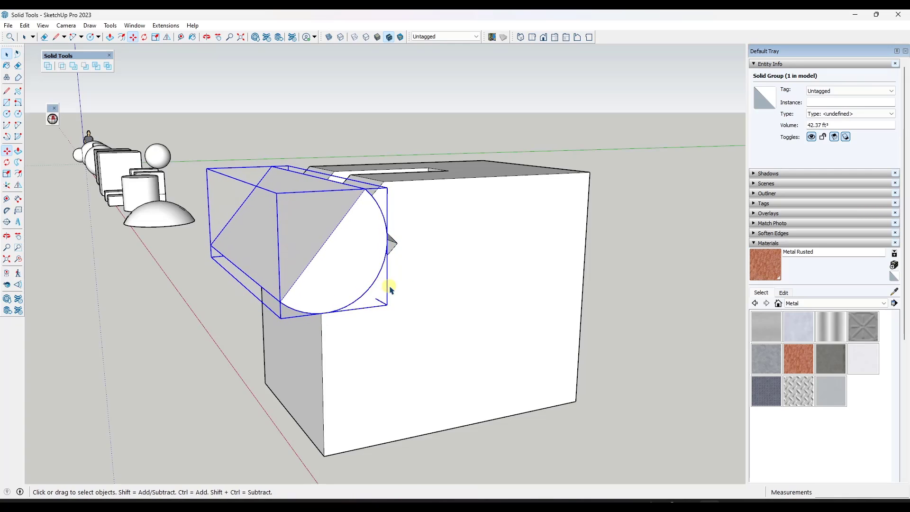
- Subtract the repositioned half-cylinder from the slotted box
{"action": "middle_click_drag", "start_coordinate": [389, 287], "coordinate": [387, 309]}
{"action": "left_click", "coordinate": [86, 67]}
{"action": "left_click", "coordinate": [451, 240]}
{"action": "middle_click_drag", "start_coordinate": [452, 242], "coordinate": [288, 199]}
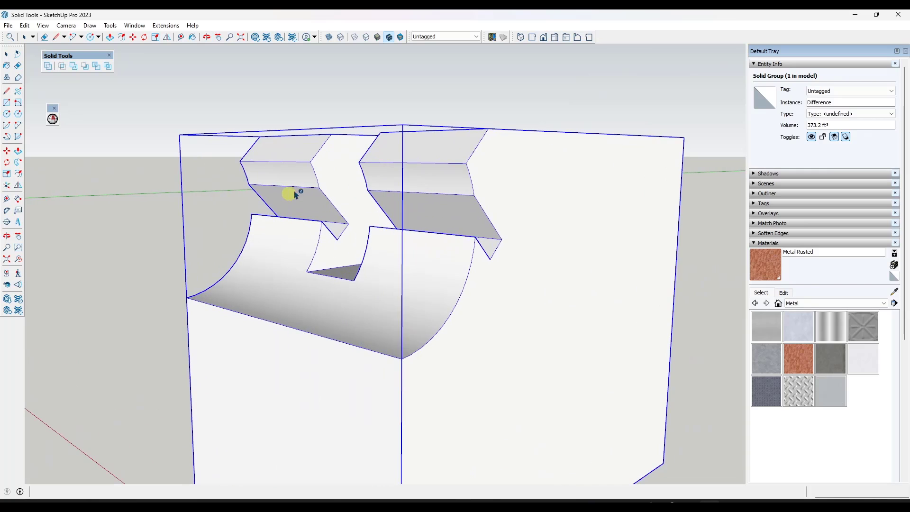
- Select the four box groups overlapping the corners of the rounded slab and hide them
{"action": "scroll", "coordinate": [544, 270], "scroll_direction": "down", "scroll_amount": 3}
{"action": "middle_click_drag", "start_coordinate": [544, 270], "coordinate": [533, 302]}
{"action": "middle_click_drag", "start_coordinate": [593, 280], "coordinate": [416, 242], "text": "shift"}
{"action": "scroll", "coordinate": [409, 236], "scroll_direction": "down", "scroll_amount": 3}
{"action": "scroll", "coordinate": [570, 319], "scroll_direction": "up", "scroll_amount": 4}
{"action": "middle_click_drag", "start_coordinate": [506, 300], "coordinate": [556, 317]}
{"action": "left_click", "coordinate": [555, 315]}
{"action": "left_click", "coordinate": [559, 242], "text": "ctrl"}
{"action": "left_click", "coordinate": [450, 214], "text": "ctrl"}
{"action": "left_click", "coordinate": [413, 280], "text": "ctrl"}
{"action": "right_click", "coordinate": [411, 283]}
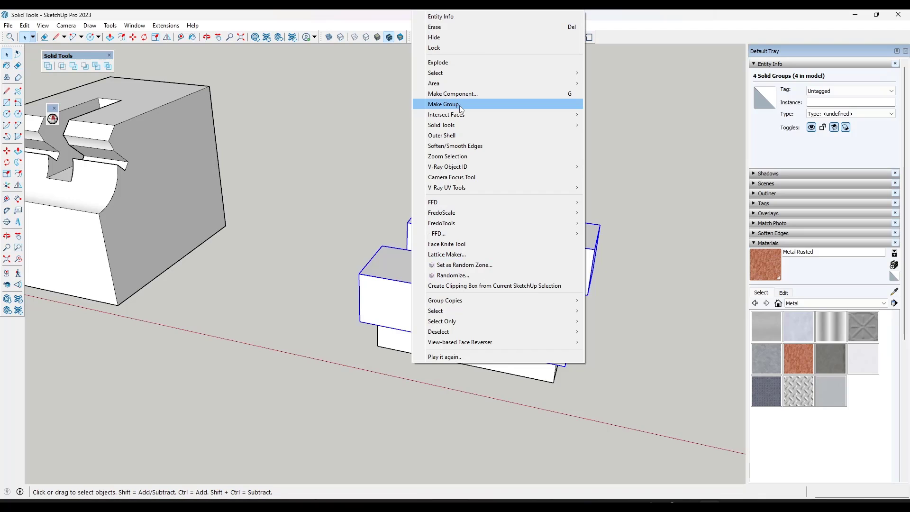
{"action": "left_click", "coordinate": [443, 35]}
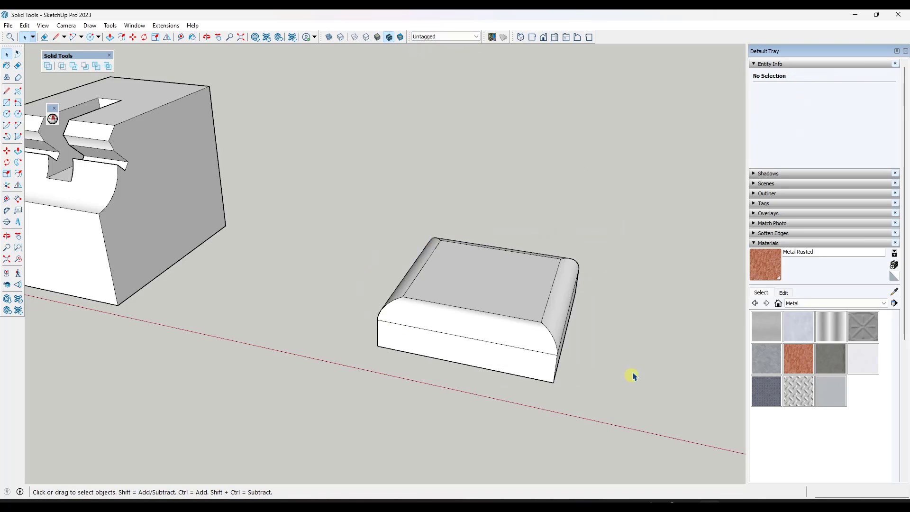
- Examine the rounded slab on its own and undo hiding the four corner boxes
{"action": "scroll", "coordinate": [577, 307], "scroll_direction": "up", "scroll_amount": 4}
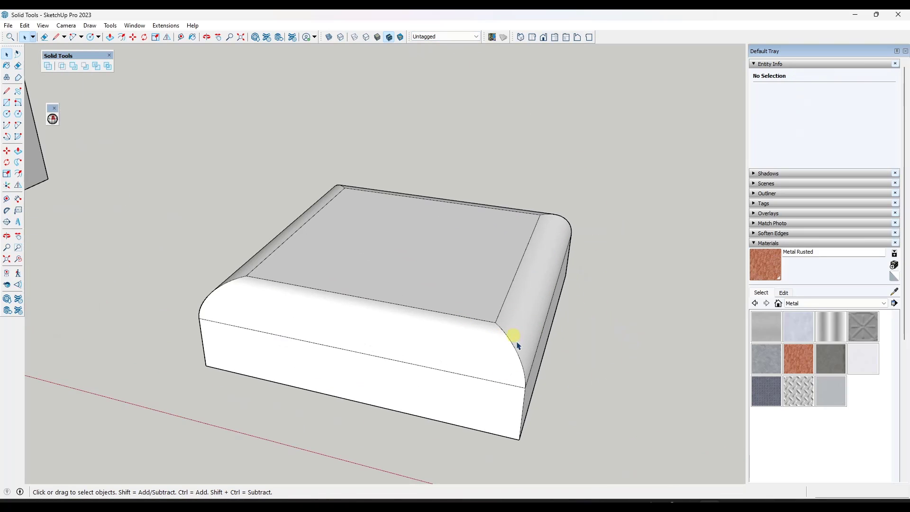
{"action": "scroll", "coordinate": [477, 308], "scroll_direction": "down", "scroll_amount": 3}
{"action": "key", "text": "ctrl+z"}
- Subtract the near-left and far-left corner boxes from the rounded slab, one after the other
{"action": "middle_click_drag", "start_coordinate": [509, 289], "coordinate": [473, 265]}
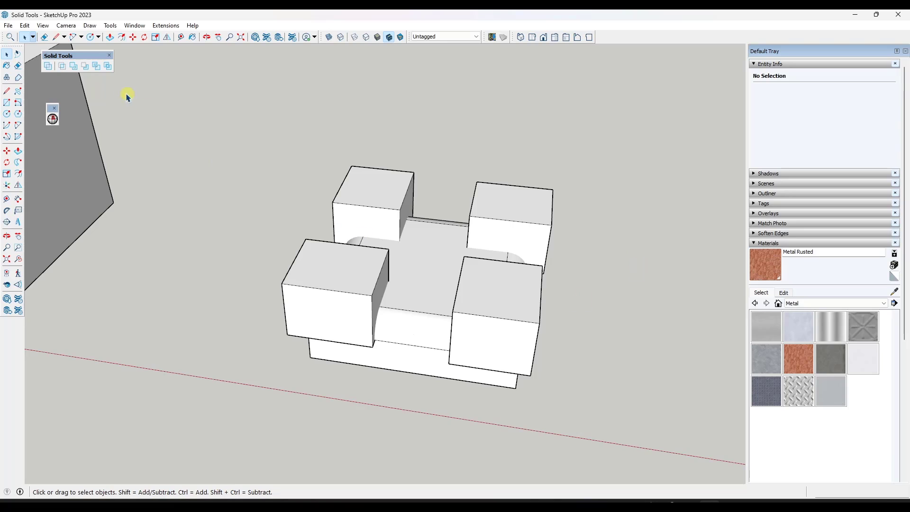
{"action": "left_click", "coordinate": [85, 66]}
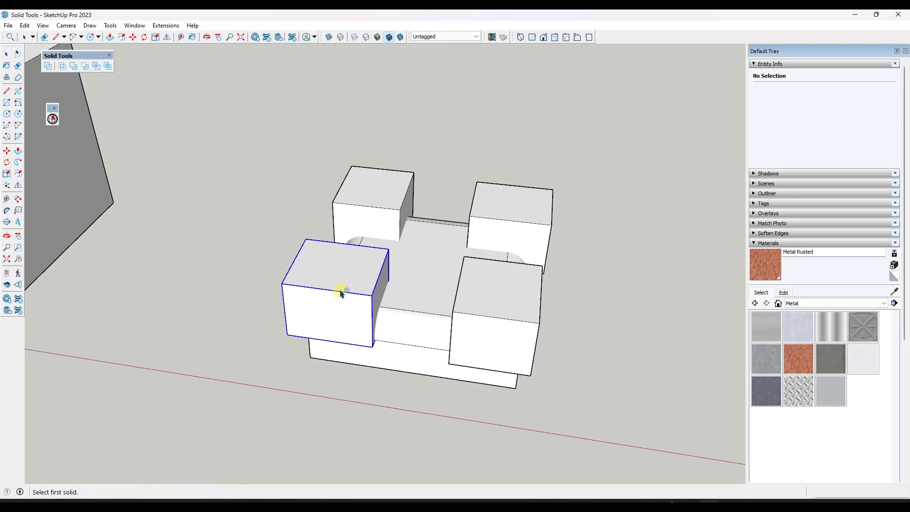
{"action": "left_click", "coordinate": [407, 295]}
{"action": "left_click", "coordinate": [97, 66]}
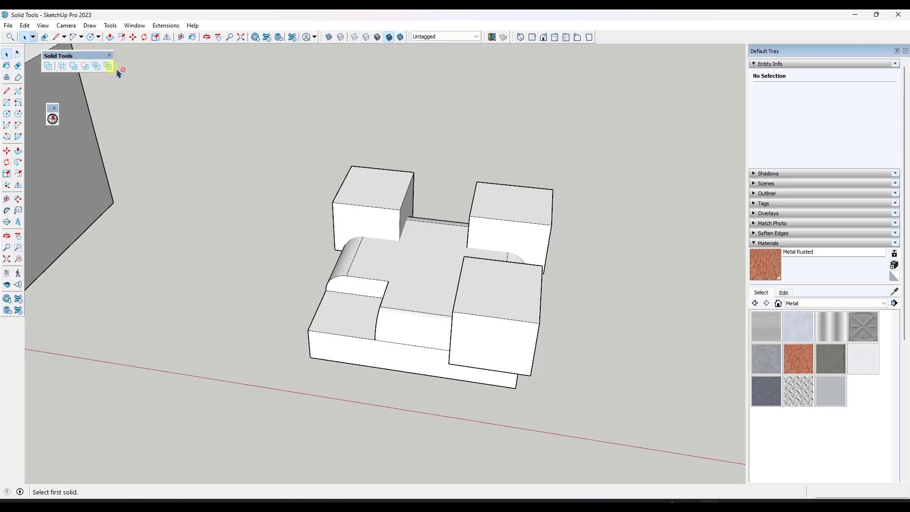
{"action": "left_click", "coordinate": [355, 197]}
{"action": "left_click", "coordinate": [408, 268]}
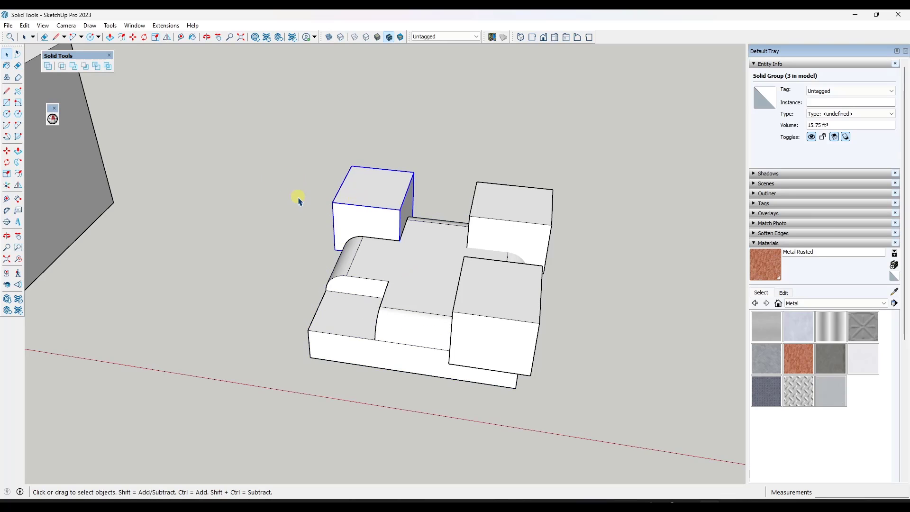
{"action": "left_click", "coordinate": [86, 67]}
{"action": "left_click", "coordinate": [350, 195]}
{"action": "left_click", "coordinate": [429, 294]}
{"action": "key", "text": "space"}
- Subtract the near-right corner box from the rounded slab
{"action": "left_click", "coordinate": [84, 66]}
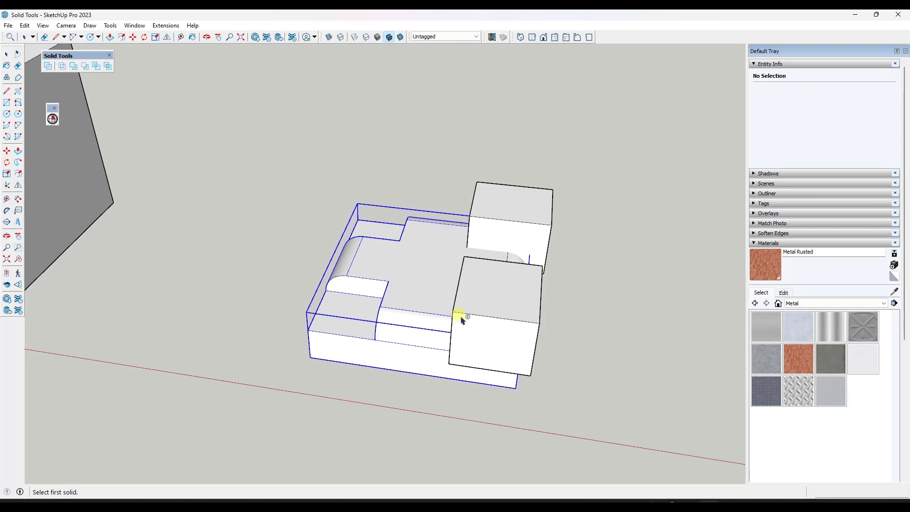
{"action": "left_click", "coordinate": [457, 321]}
{"action": "key", "text": "space"}
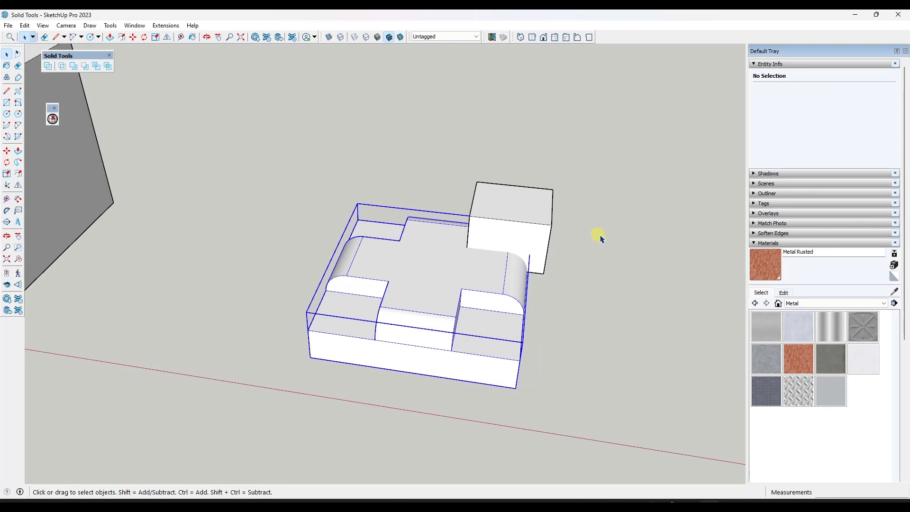
- Subtract the last remaining corner box from the rounded slab and examine the recesses it leaves
{"action": "left_click", "coordinate": [84, 66]}
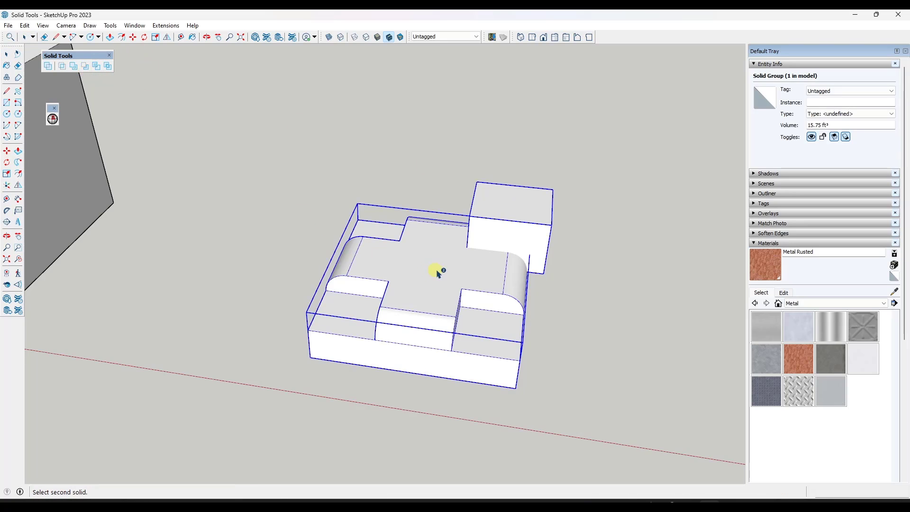
{"action": "left_click", "coordinate": [428, 270]}
{"action": "mouse_move", "coordinate": [544, 286]}
{"action": "middle_mouse_down"}
{"action": "mouse_move", "coordinate": [283, 263]}
{"action": "mouse_move", "coordinate": [425, 270]}
{"action": "middle_mouse_up"}
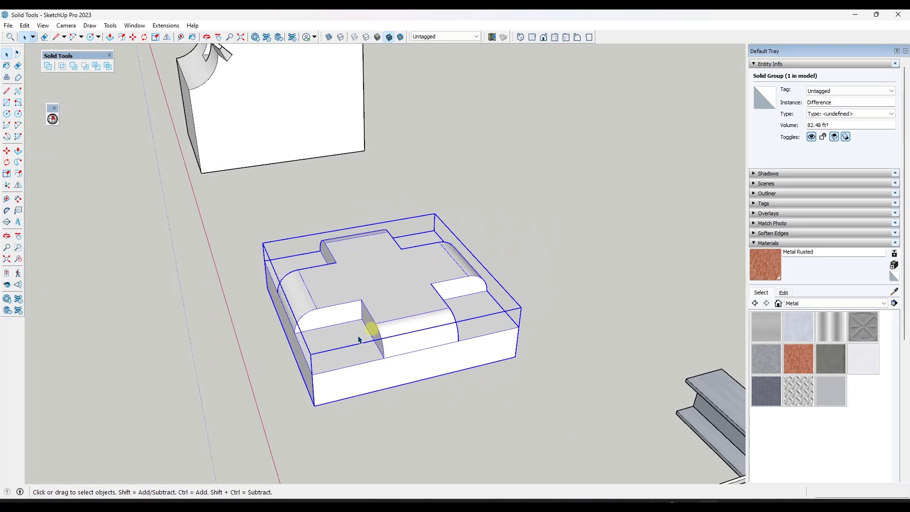
{"action": "scroll", "coordinate": [375, 353], "scroll_direction": "up", "scroll_amount": 2}
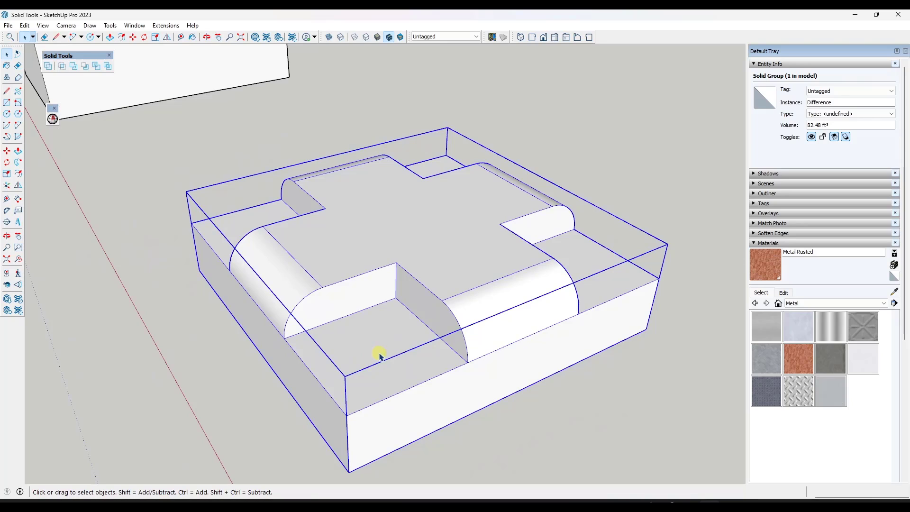
{"action": "scroll", "coordinate": [377, 348], "scroll_direction": "down", "scroll_amount": 2}
{"action": "scroll", "coordinate": [374, 343], "scroll_direction": "up", "scroll_amount": 2}
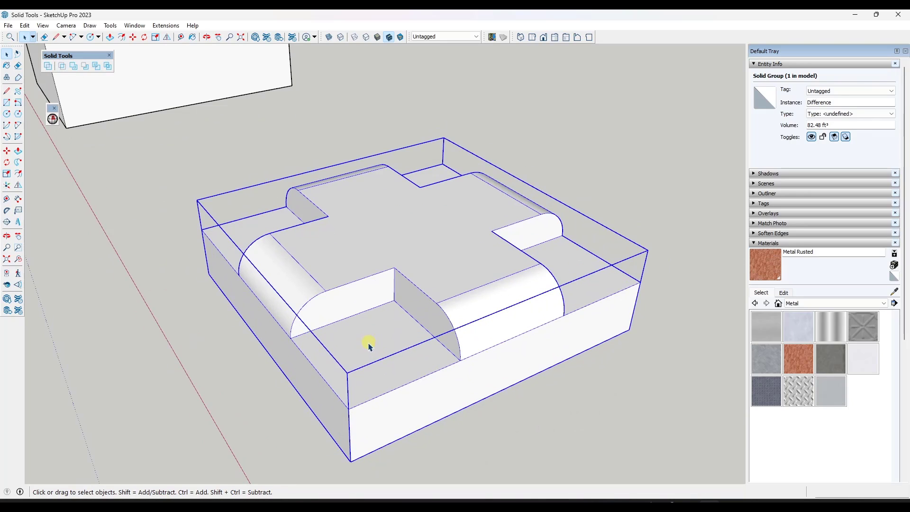
{"action": "scroll", "coordinate": [391, 351], "scroll_direction": "down", "scroll_amount": 2}
- Inside the slab group, draw a circle on the near corner recess and push it down through the slab
{"action": "middle_click_drag", "start_coordinate": [390, 345], "coordinate": [378, 367]}
{"action": "double_click", "coordinate": [386, 365]}
{"action": "key", "text": "c"}
{"action": "left_click", "coordinate": [376, 366]}
{"action": "key", "text": "Escape"}
{"action": "left_click", "coordinate": [374, 374]}
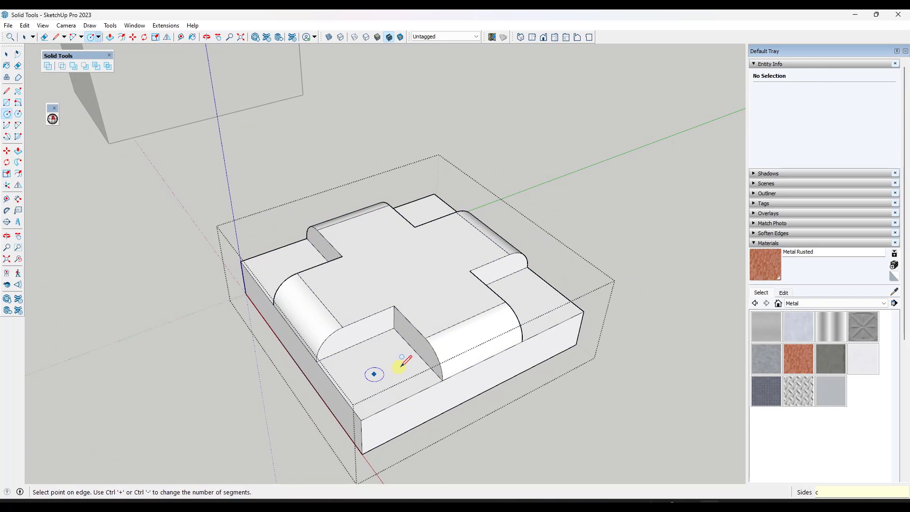
{"action": "left_click", "coordinate": [397, 370]}
{"action": "key", "text": "p"}
{"action": "left_click", "coordinate": [392, 374]}
{"action": "left_click", "coordinate": [412, 437]}
- Undo the circular hole and the subtraction of the last corner box
{"action": "middle_click_drag", "start_coordinate": [412, 436], "coordinate": [466, 380]}
{"action": "key", "text": "ctrl+z"}
{"action": "key", "text": "ctrl+z"}
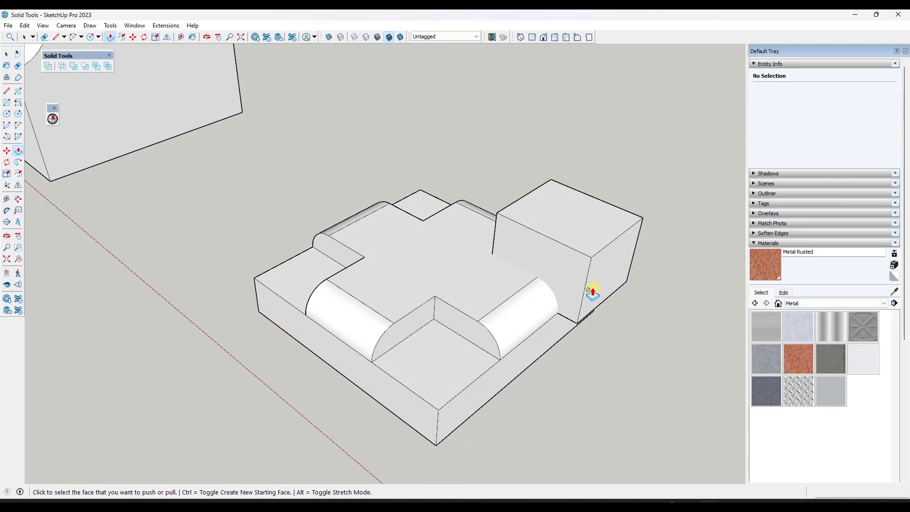
{"action": "key", "text": "space"}
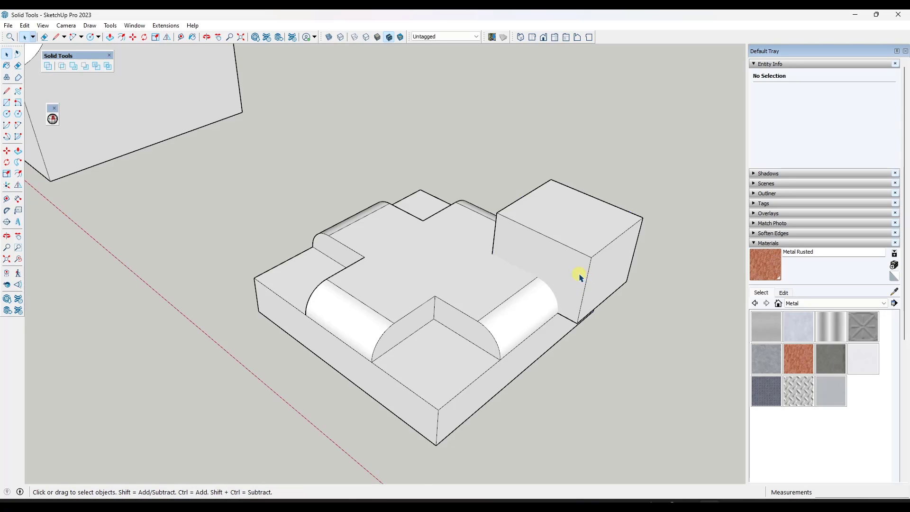
- Move the remaining corner box straight up so that it floats clear above the slab
{"action": "left_click", "coordinate": [581, 278]}
{"action": "scroll", "coordinate": [583, 270], "scroll_direction": "down", "scroll_amount": 3}
{"action": "scroll", "coordinate": [587, 274], "scroll_direction": "up", "scroll_amount": 3}
{"action": "key", "text": "m"}
{"action": "left_click_drag", "start_coordinate": [587, 276], "coordinate": [602, 155]}
{"action": "key", "text": "space"}
- Inside the raised box group, draw a circle with a radius of about 8 inches centered on its underside
{"action": "middle_click_drag", "start_coordinate": [621, 321], "coordinate": [455, 273]}
{"action": "left_click", "coordinate": [7, 260]}
{"action": "scroll", "coordinate": [201, 170], "scroll_direction": "up", "scroll_amount": 12}
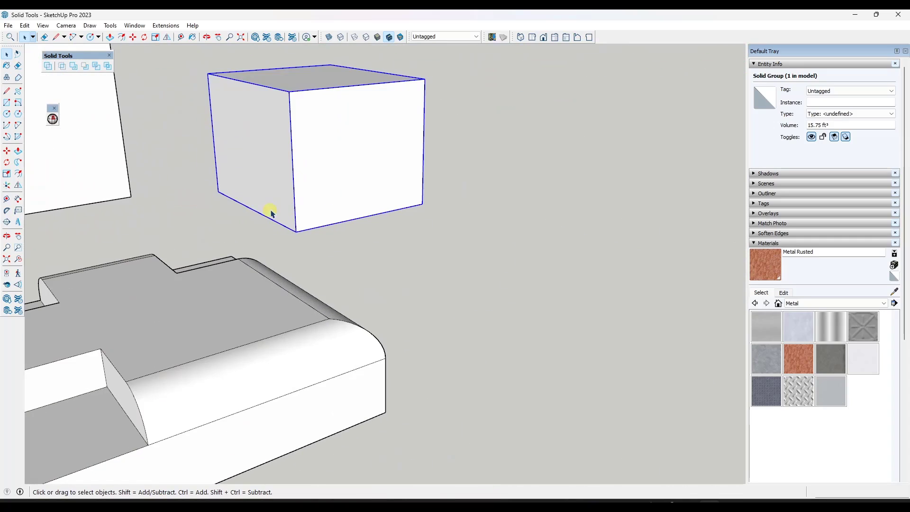
{"action": "middle_click_drag", "start_coordinate": [271, 213], "coordinate": [308, 156]}
{"action": "double_click", "coordinate": [330, 172]}
{"action": "scroll", "coordinate": [320, 178], "scroll_direction": "up", "scroll_amount": 3}
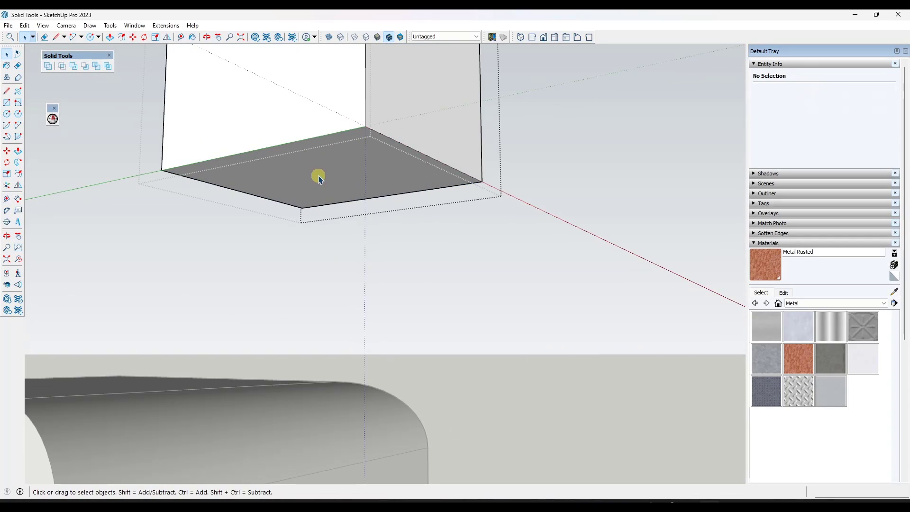
{"action": "key", "text": "c"}
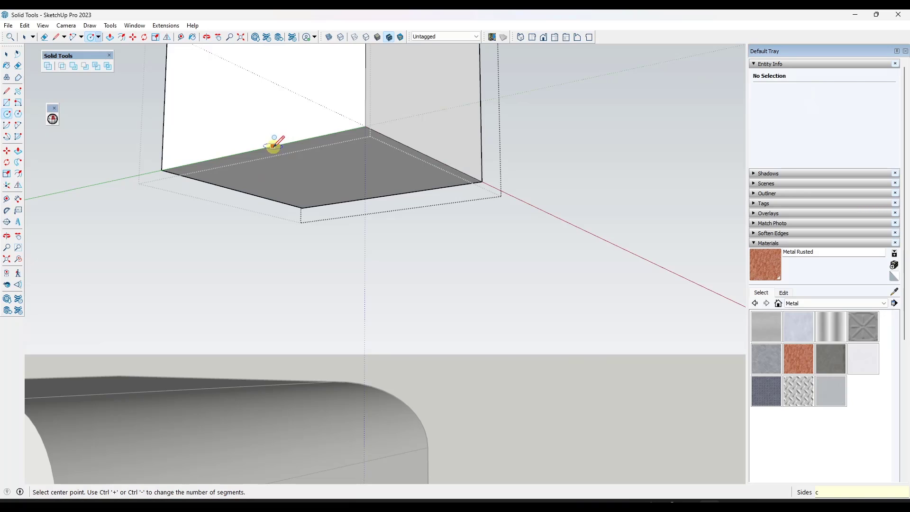
{"action": "key", "text": "shift"}
{"action": "left_click", "coordinate": [327, 175]}
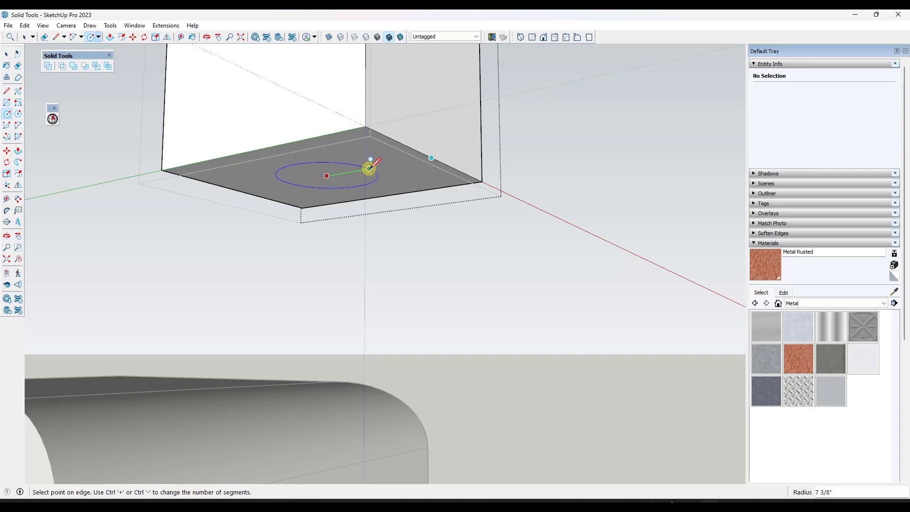
{"action": "left_click", "coordinate": [371, 167]}
- Extrude the circle downward into a long cylinder and close the box group
{"action": "key", "text": "p"}
{"action": "left_click", "coordinate": [353, 180]}
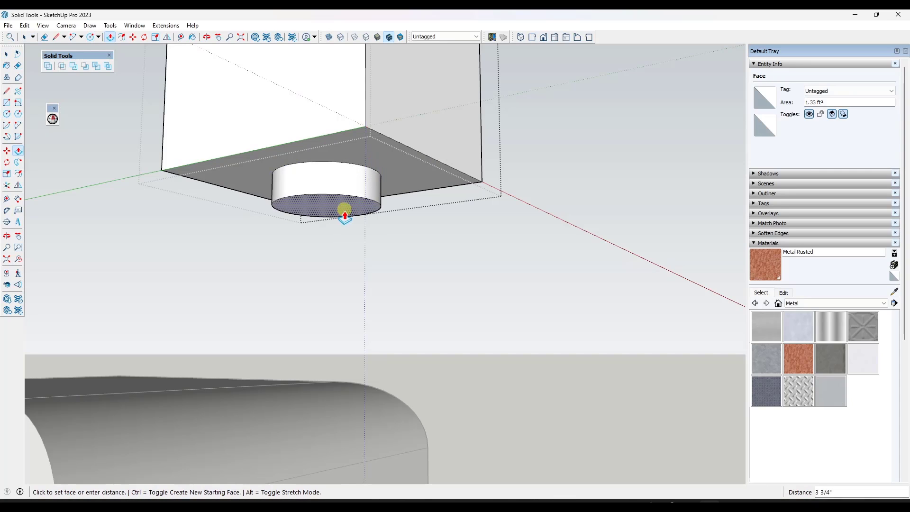
{"action": "left_click", "coordinate": [366, 404]}
{"action": "key", "text": "space"}
{"action": "scroll", "coordinate": [445, 301], "scroll_direction": "down", "scroll_amount": 3}
{"action": "left_click", "coordinate": [515, 277]}
- Lower the box-and-cylinder cutter vertically until the box's underside matches the recess floor level and the cylinder passes through the slab
{"action": "middle_click_drag", "start_coordinate": [404, 163], "coordinate": [394, 184]}
{"action": "left_click", "coordinate": [393, 182]}
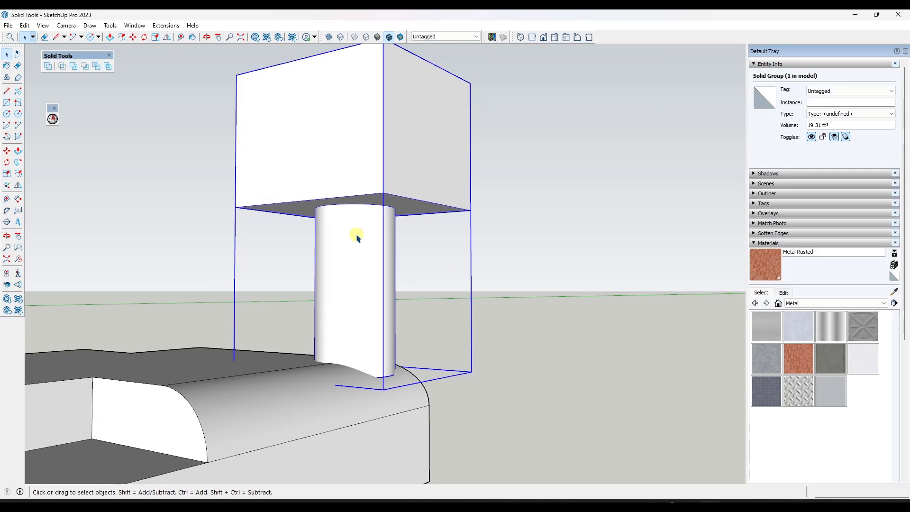
{"action": "key", "text": "m"}
{"action": "left_click", "coordinate": [382, 192]}
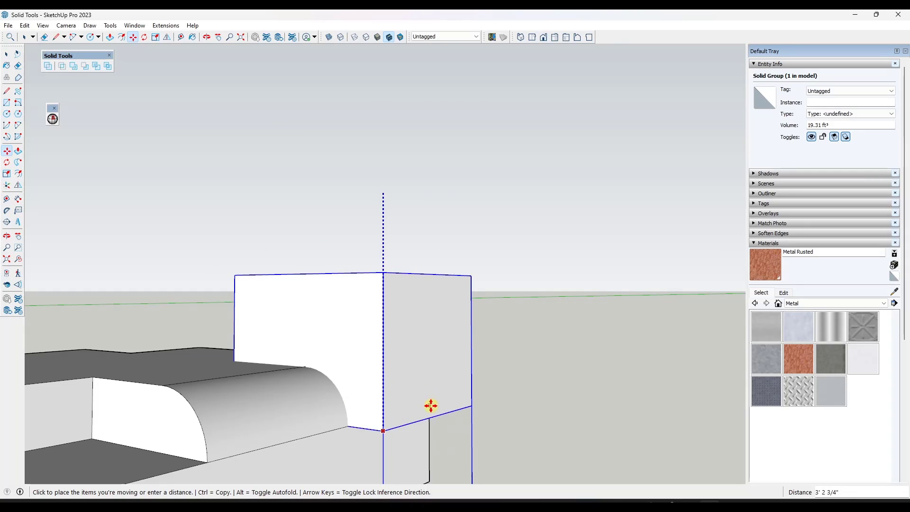
{"action": "left_click", "coordinate": [203, 462]}
- Subtract the box-and-cylinder cutter from the slab to create the last corner recess with a round through hole
{"action": "scroll", "coordinate": [410, 320], "scroll_direction": "down", "scroll_amount": 5}
{"action": "middle_click_drag", "start_coordinate": [410, 321], "coordinate": [368, 319]}
{"action": "scroll", "coordinate": [410, 207], "scroll_direction": "up", "scroll_amount": 7}
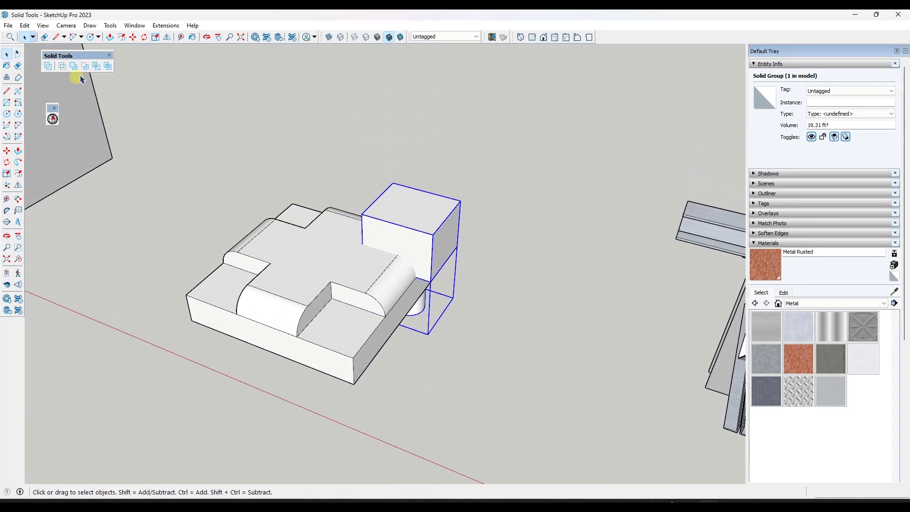
{"action": "left_click", "coordinate": [85, 65]}
{"action": "left_click", "coordinate": [333, 236]}
{"action": "middle_click_drag", "start_coordinate": [426, 223], "coordinate": [448, 402]}
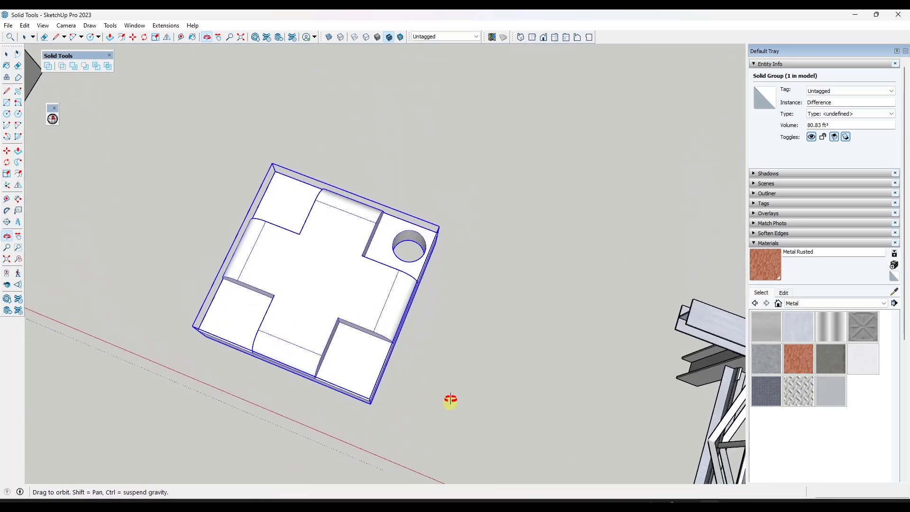
- Undo and redo the last subtraction to compare the slab with and without the box-and-cylinder cutter
{"action": "scroll", "coordinate": [407, 240], "scroll_direction": "up", "scroll_amount": 6}
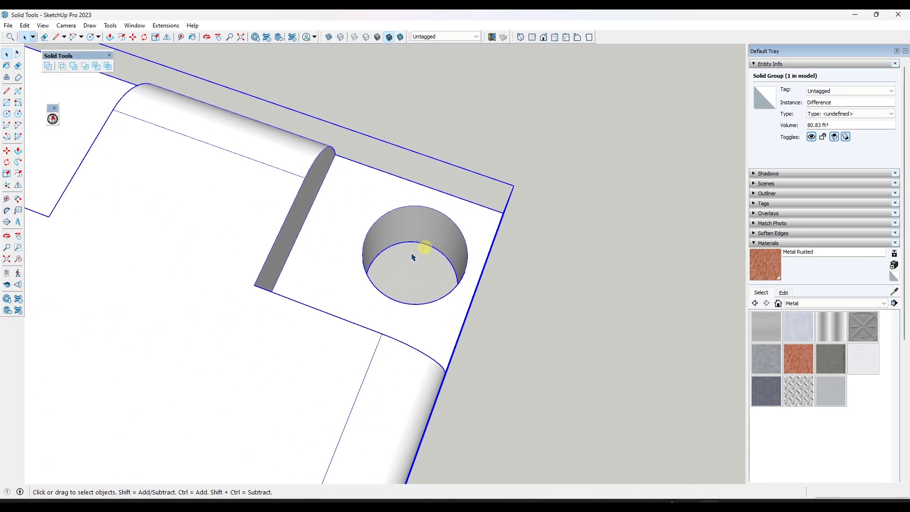
{"action": "scroll", "coordinate": [435, 246], "scroll_direction": "down", "scroll_amount": 6}
{"action": "key", "text": "ctrl+z"}
{"action": "middle_click_drag", "start_coordinate": [432, 278], "coordinate": [459, 200]}
{"action": "key", "text": "ctrl+y"}
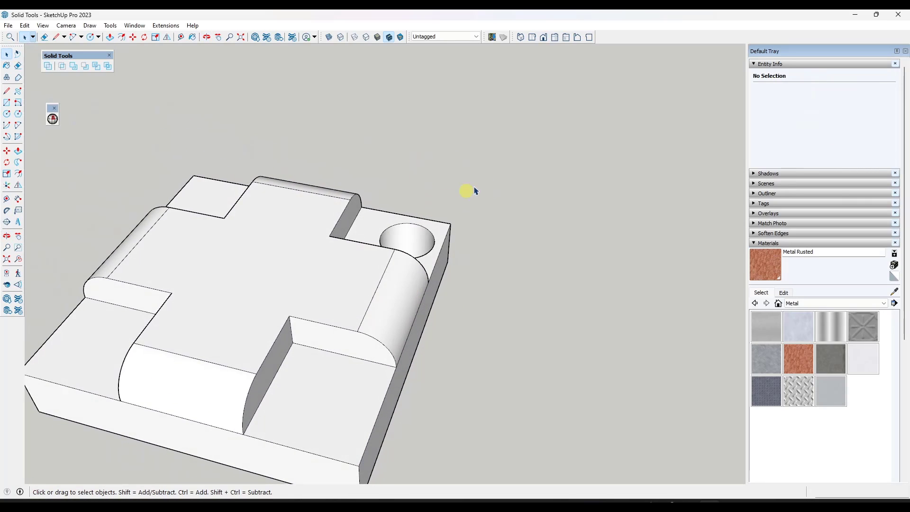
{"action": "scroll", "coordinate": [474, 187], "scroll_direction": "down", "scroll_amount": 3}
{"action": "scroll", "coordinate": [348, 156], "scroll_direction": "down", "scroll_amount": 4}
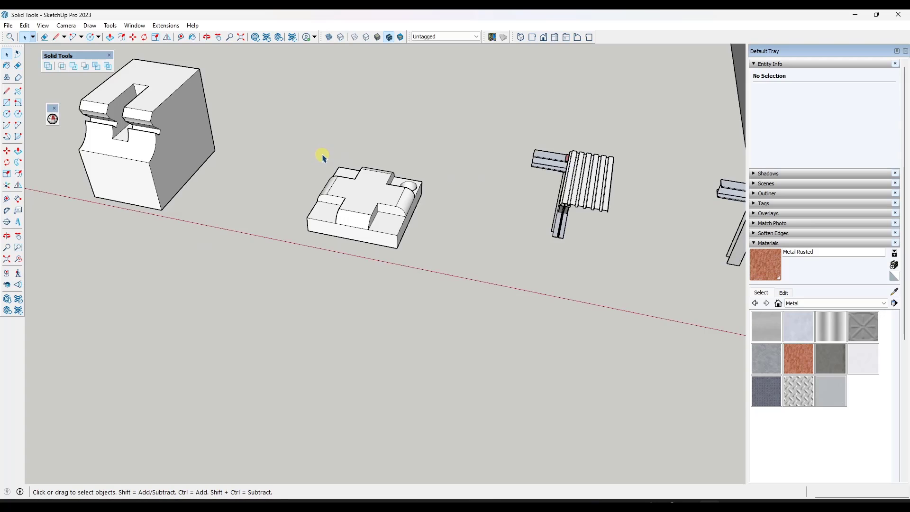
{"action": "scroll", "coordinate": [323, 158], "scroll_direction": "down", "scroll_amount": 2}
{"action": "scroll", "coordinate": [597, 156], "scroll_direction": "up", "scroll_amount": 5}
{"action": "scroll", "coordinate": [403, 169], "scroll_direction": "up", "scroll_amount": 3}
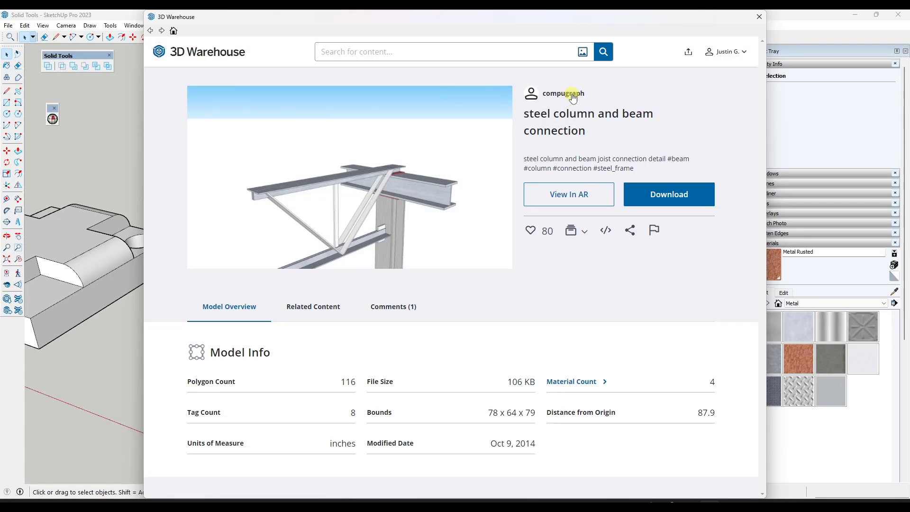
- Close 3D Warehouse and select the corrugated metal deck on the steel column and beam model
{"action": "left_click", "coordinate": [759, 16]}
{"action": "middle_click_drag", "start_coordinate": [447, 181], "coordinate": [377, 250]}
{"action": "scroll", "coordinate": [338, 200], "scroll_direction": "up", "scroll_amount": 3}
{"action": "left_click", "coordinate": [338, 202]}
{"action": "middle_click_drag", "start_coordinate": [339, 202], "coordinate": [345, 142]}
{"action": "scroll", "coordinate": [319, 138], "scroll_direction": "up", "scroll_amount": 4}
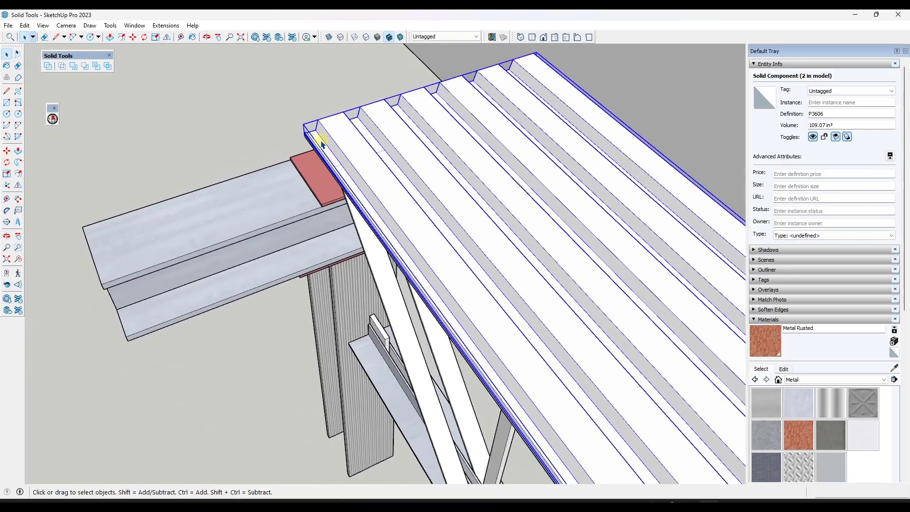
- Draw a rectangle from its center on top of the corrugated deck
{"action": "key", "text": "r"}
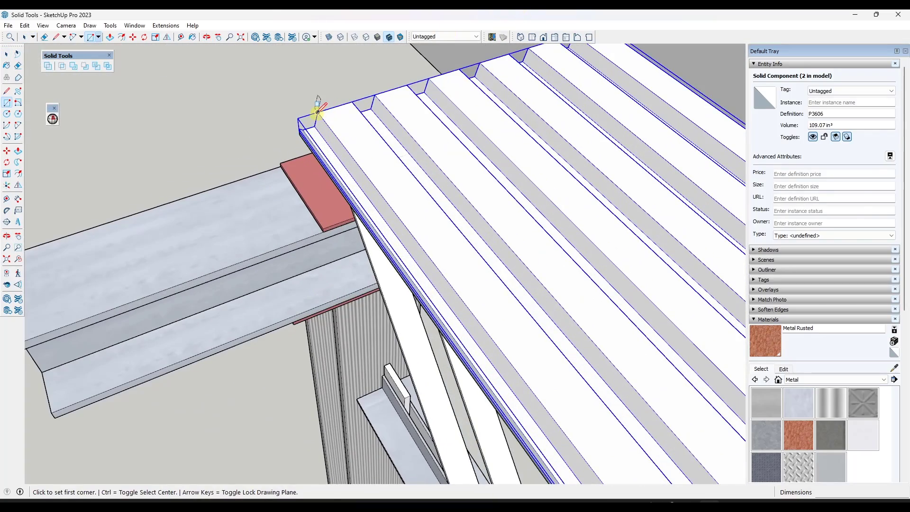
{"action": "key", "text": "ctrl"}
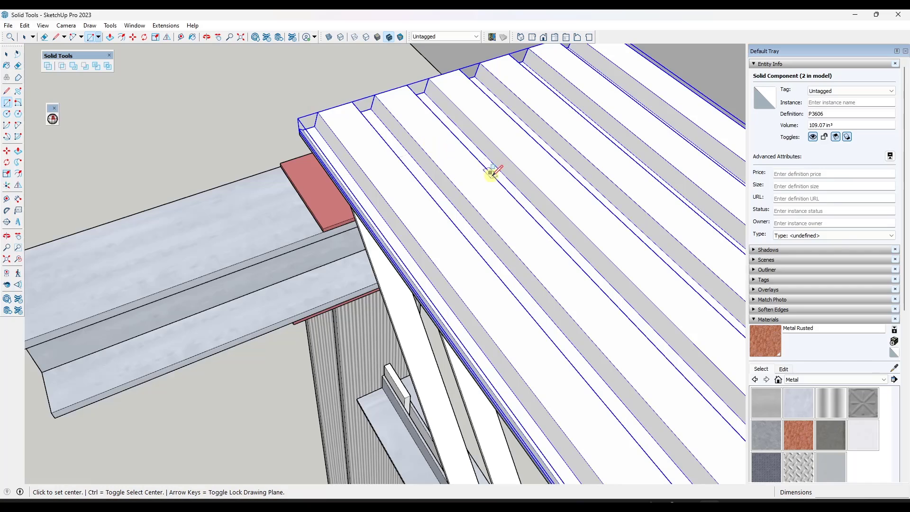
{"action": "scroll", "coordinate": [488, 168], "scroll_direction": "down", "scroll_amount": 3}
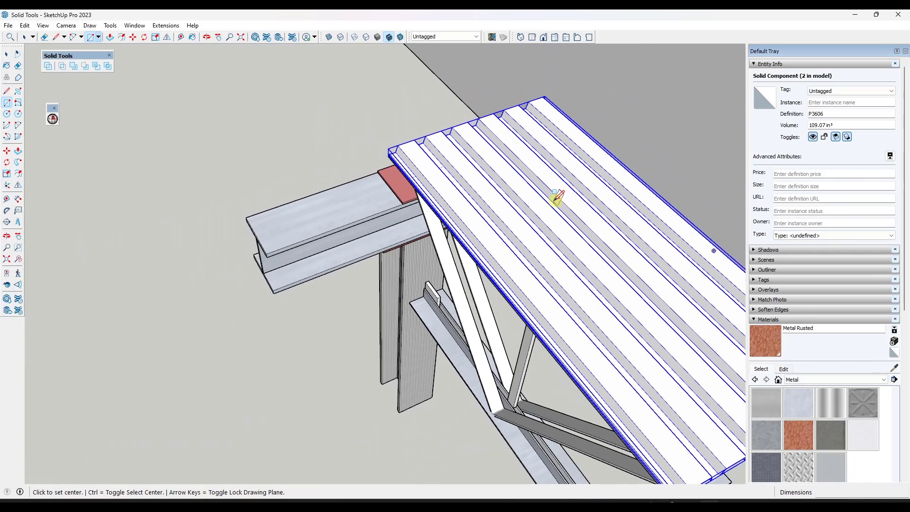
{"action": "left_click", "coordinate": [544, 207]}
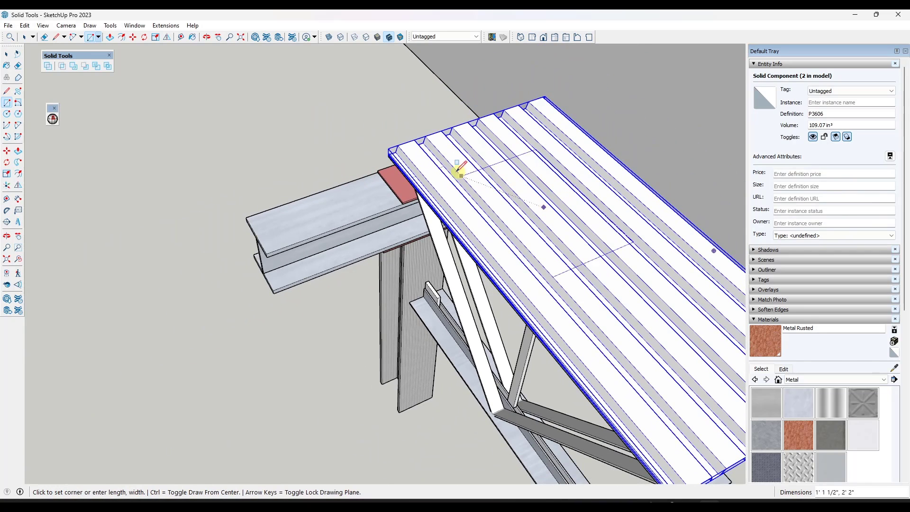
{"action": "left_click", "coordinate": [477, 194]}
- Extrude the rectangle upward about 2' 1 3/4" into a box and make the box a group
{"action": "key", "text": "space"}
{"action": "key", "text": "p"}
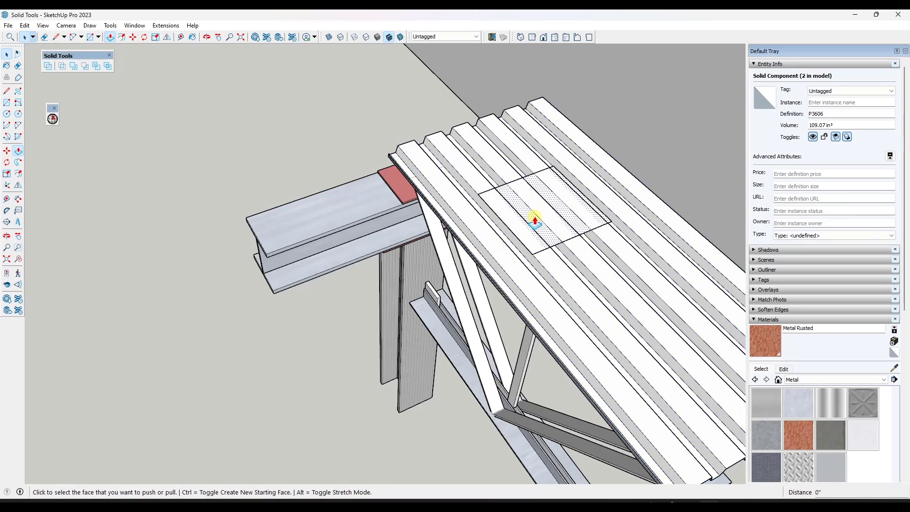
{"action": "left_click", "coordinate": [537, 218]}
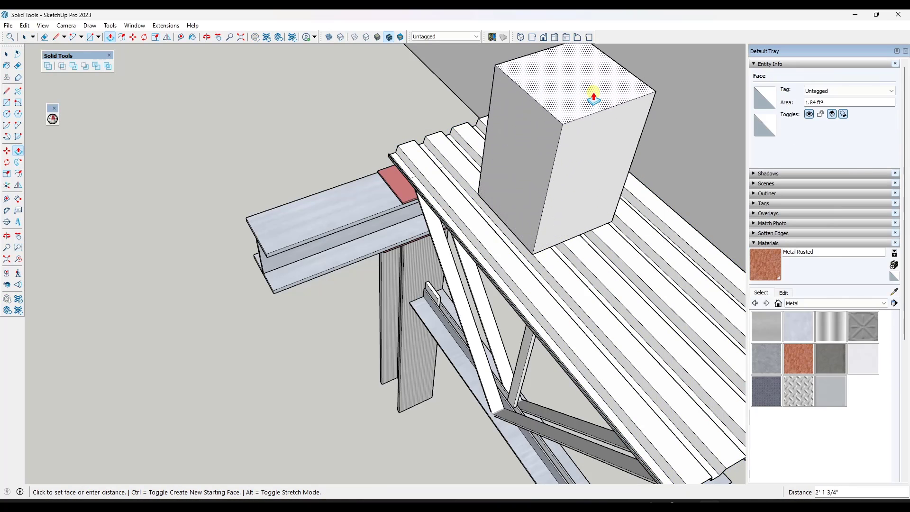
{"action": "left_click", "coordinate": [594, 92]}
{"action": "scroll", "coordinate": [503, 199], "scroll_direction": "down", "scroll_amount": 5}
{"action": "middle_click_drag", "start_coordinate": [436, 190], "coordinate": [497, 170]}
{"action": "key", "text": "space"}
{"action": "right_click", "coordinate": [497, 173]}
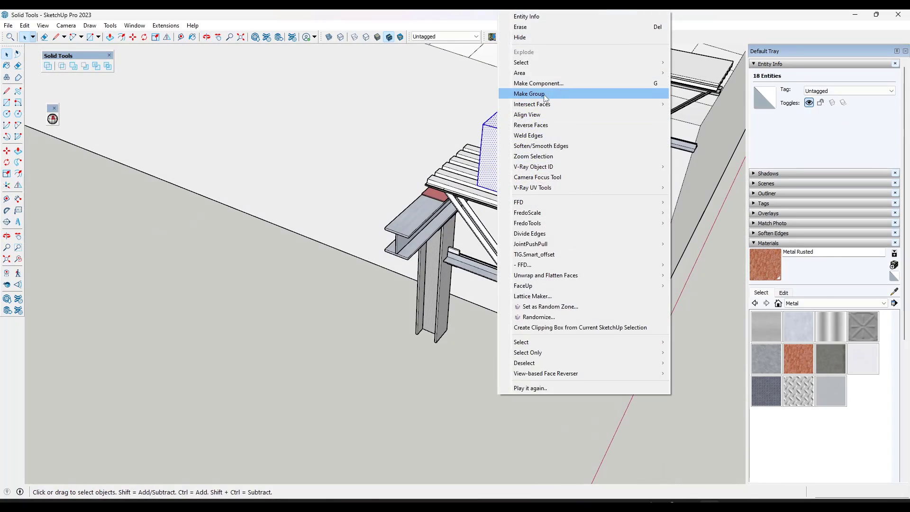
{"action": "left_click", "coordinate": [554, 97]}
- Move the box group about 1' 13/16" toward the column end of the deck
{"action": "key", "text": "m"}
{"action": "left_click", "coordinate": [501, 172]}
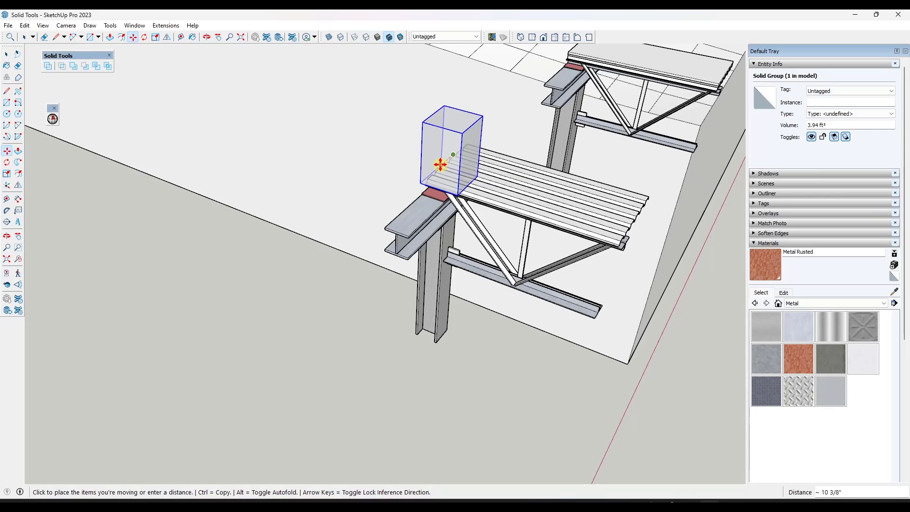
{"action": "left_click", "coordinate": [436, 166]}
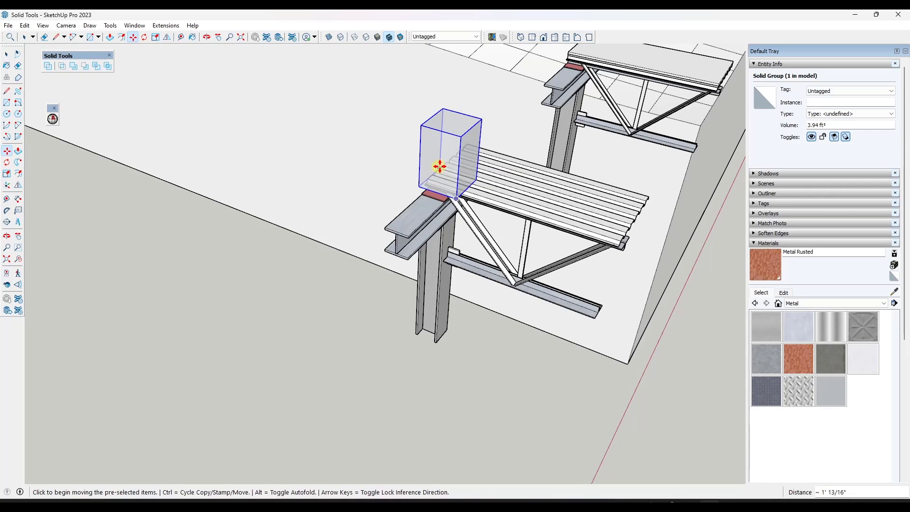
- Scale the box group larger along both horizontal directions so it extends past the deck's end
{"action": "middle_click_drag", "start_coordinate": [499, 175], "coordinate": [451, 178]}
{"action": "key", "text": "space"}
{"action": "key", "text": "s"}
{"action": "left_click", "coordinate": [451, 169]}
{"action": "left_click", "coordinate": [471, 179]}
{"action": "middle_click_drag", "start_coordinate": [509, 178], "coordinate": [289, 149]}
{"action": "left_click", "coordinate": [401, 159]}
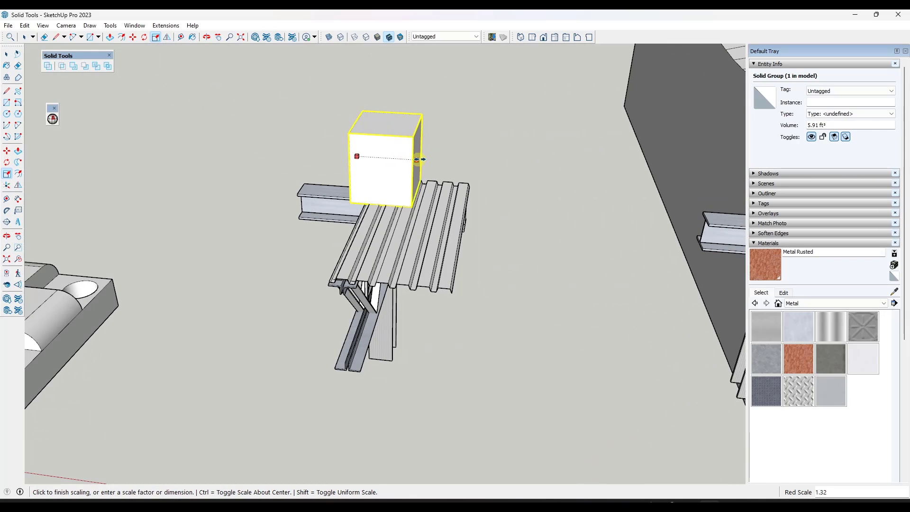
{"action": "left_click", "coordinate": [427, 161]}
- Reposition the box group so it passes down through the corrugated deck at its end corner
{"action": "key", "text": "space"}
{"action": "key", "text": "m"}
{"action": "left_click", "coordinate": [400, 151]}
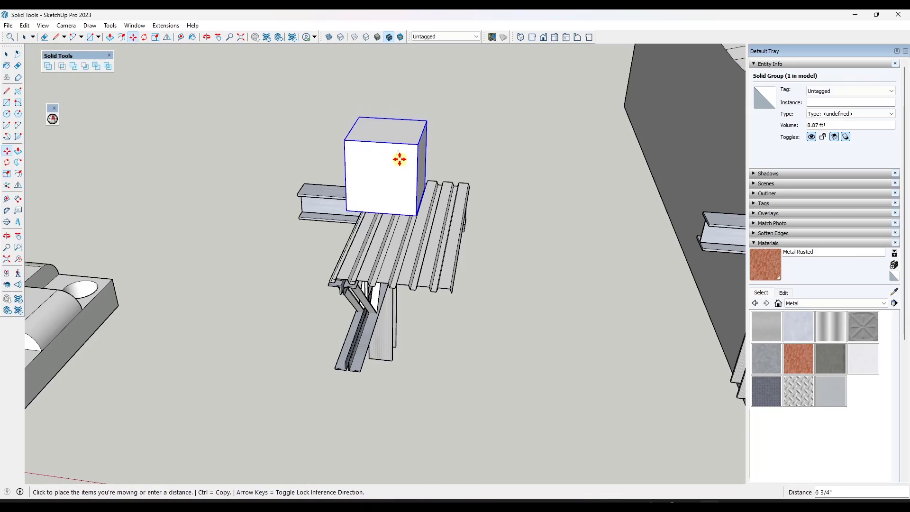
{"action": "left_click", "coordinate": [400, 182]}
{"action": "left_click", "coordinate": [401, 182]}
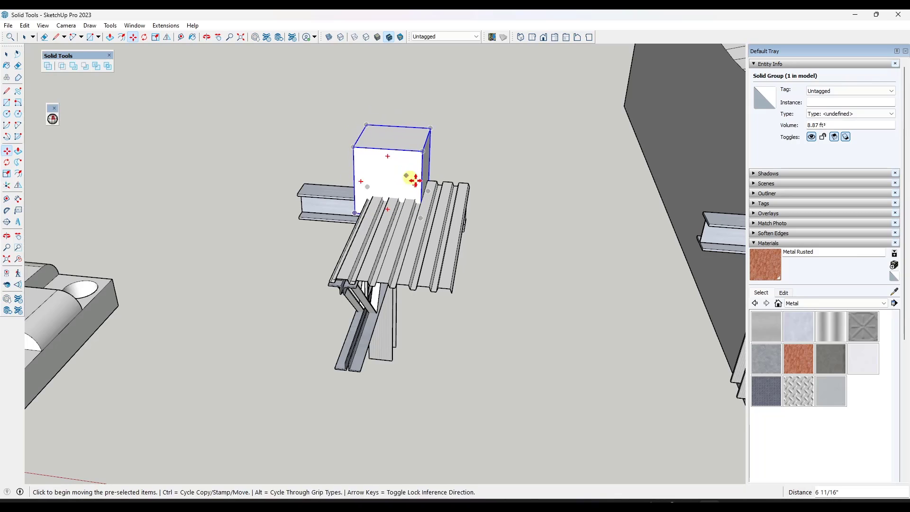
{"action": "left_click", "coordinate": [405, 175]}
- Subtract the box from the corrugated deck to cut an opening at its end corner
{"action": "key", "text": "space"}
{"action": "left_click", "coordinate": [430, 189]}
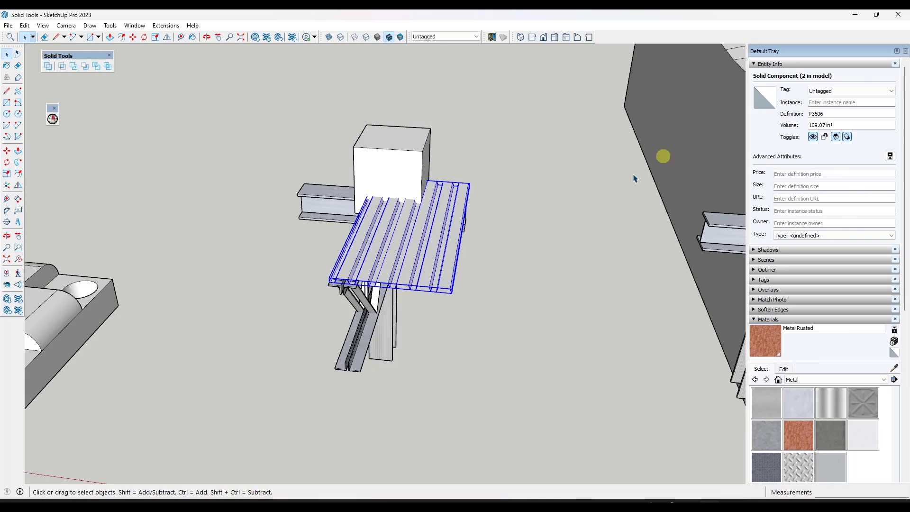
{"action": "scroll", "coordinate": [373, 185], "scroll_direction": "down", "scroll_amount": 3}
{"action": "right_click", "coordinate": [420, 199]}
{"action": "left_click", "coordinate": [467, 80]}
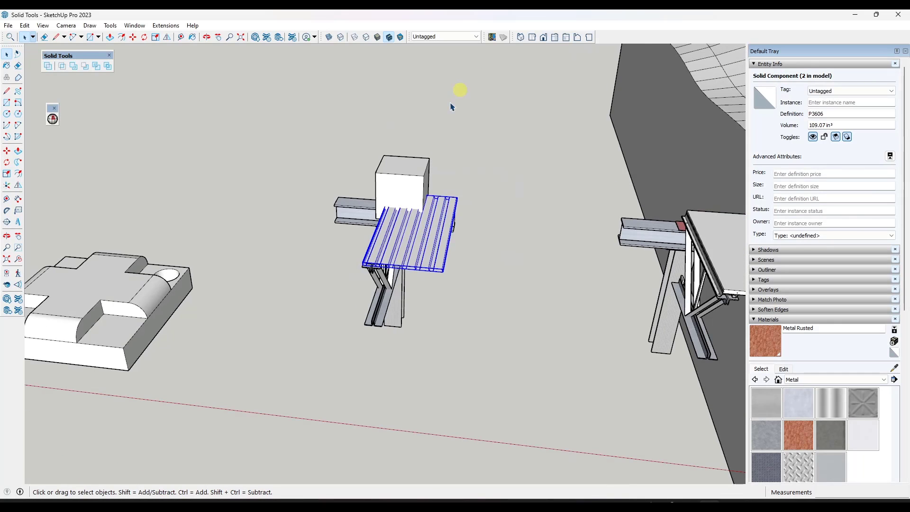
{"action": "scroll", "coordinate": [353, 163], "scroll_direction": "up", "scroll_amount": 4}
{"action": "mouse_move", "coordinate": [355, 179]}
{"action": "middle_mouse_down"}
{"action": "mouse_move", "coordinate": [315, 217]}
{"action": "mouse_move", "coordinate": [370, 171]}
{"action": "middle_mouse_up"}
{"action": "left_click", "coordinate": [370, 170]}
{"action": "left_click", "coordinate": [83, 67]}
{"action": "left_click", "coordinate": [366, 241]}
{"action": "middle_click_drag", "start_coordinate": [375, 204], "coordinate": [382, 233]}
{"action": "scroll", "coordinate": [345, 197], "scroll_direction": "up", "scroll_amount": 5}
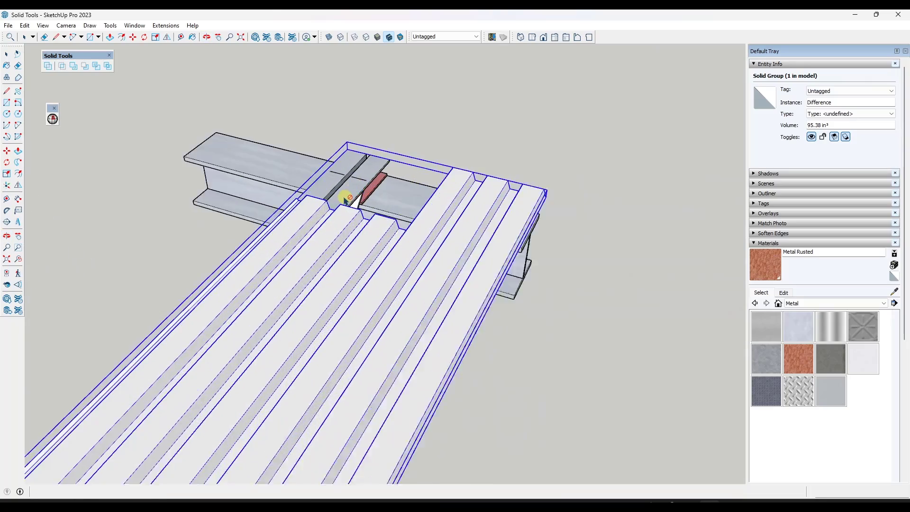
- Draw a rectangle of about 2' 9 3/16" by 3' 4 3/16" overlapping the corner of the other model's concrete slab
{"action": "middle_click_drag", "start_coordinate": [416, 260], "coordinate": [488, 264]}
{"action": "scroll", "coordinate": [370, 242], "scroll_direction": "down", "scroll_amount": 9}
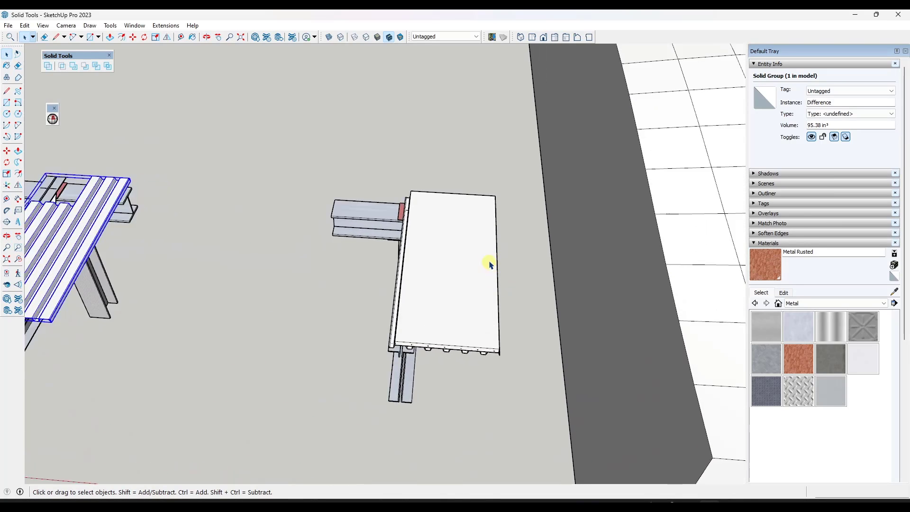
{"action": "scroll", "coordinate": [447, 246], "scroll_direction": "up", "scroll_amount": 2}
{"action": "scroll", "coordinate": [466, 246], "scroll_direction": "up", "scroll_amount": 1}
{"action": "middle_click_drag", "start_coordinate": [461, 219], "coordinate": [428, 176]}
{"action": "key", "text": "r"}
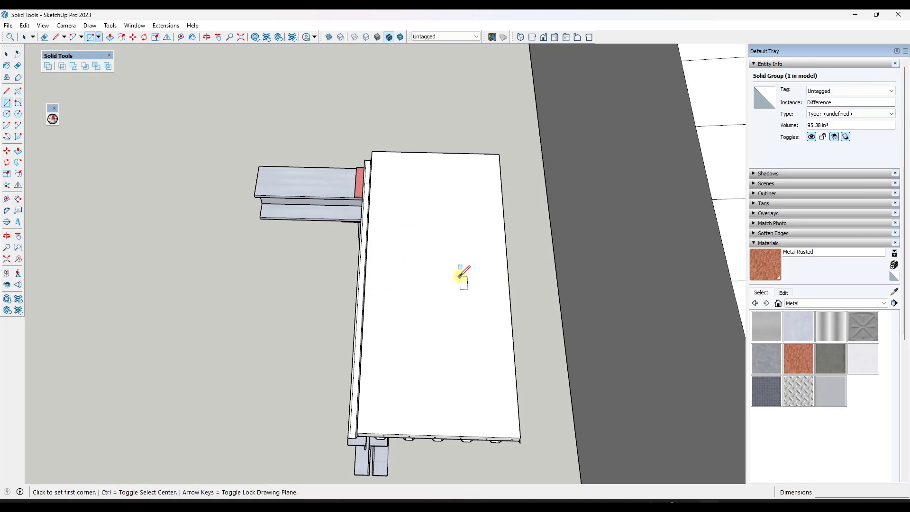
{"action": "left_click", "coordinate": [454, 257]}
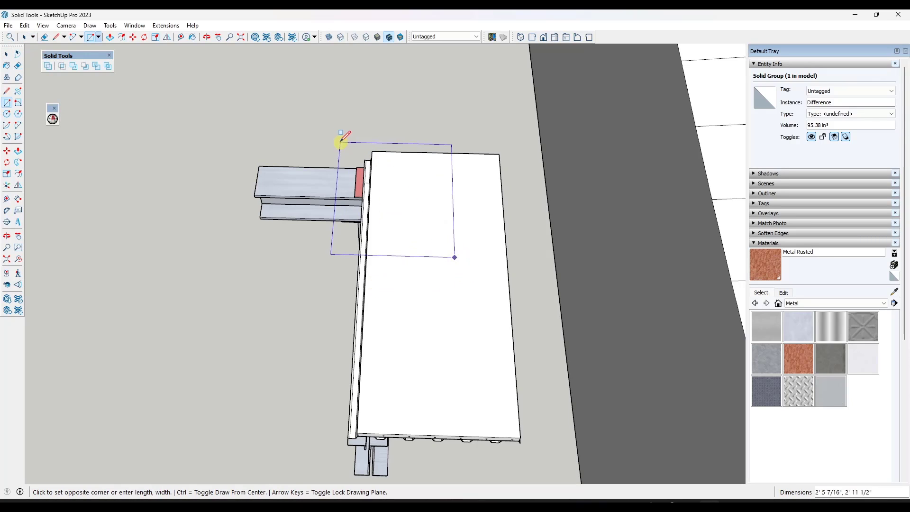
{"action": "left_click", "coordinate": [328, 128]}
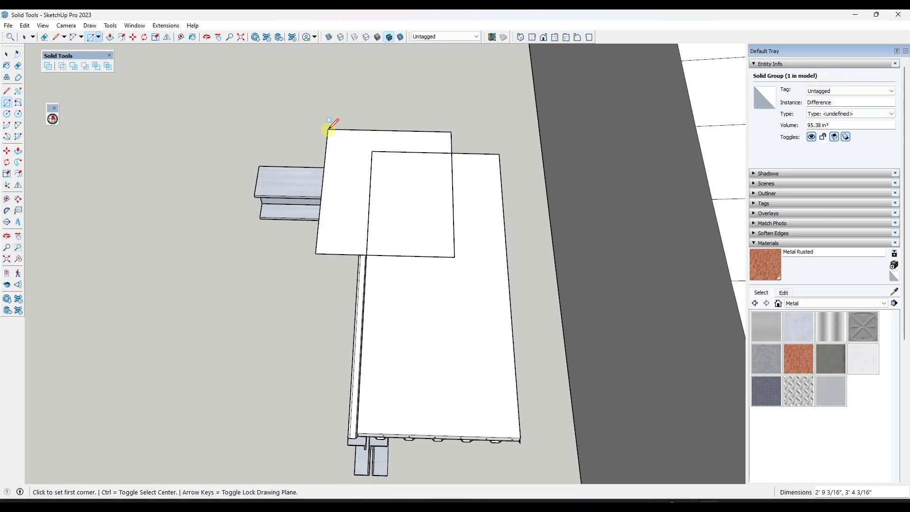
- Draw a wavy freehand curve across the rectangle and erase the rectangle's outline outside the curve
{"action": "key", "text": "space"}
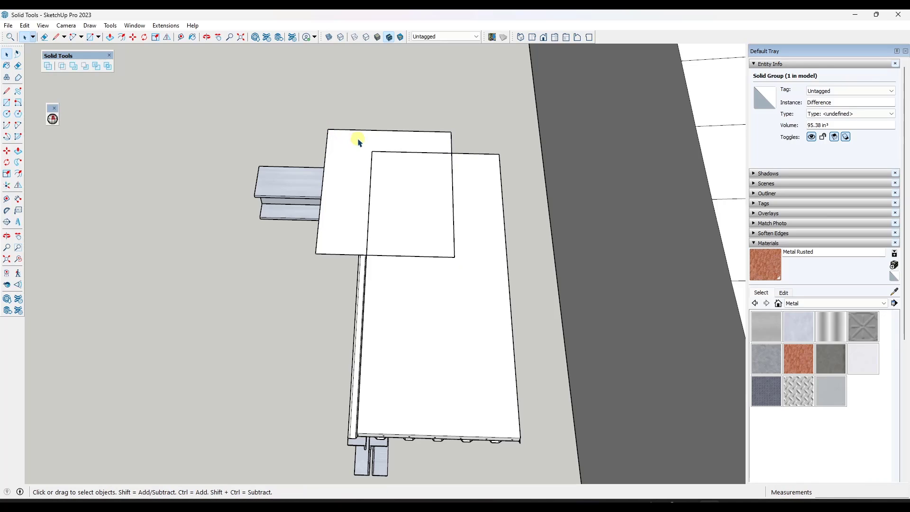
{"action": "left_click", "coordinate": [18, 92]}
{"action": "left_click_drag", "start_coordinate": [350, 129], "coordinate": [345, 142]}
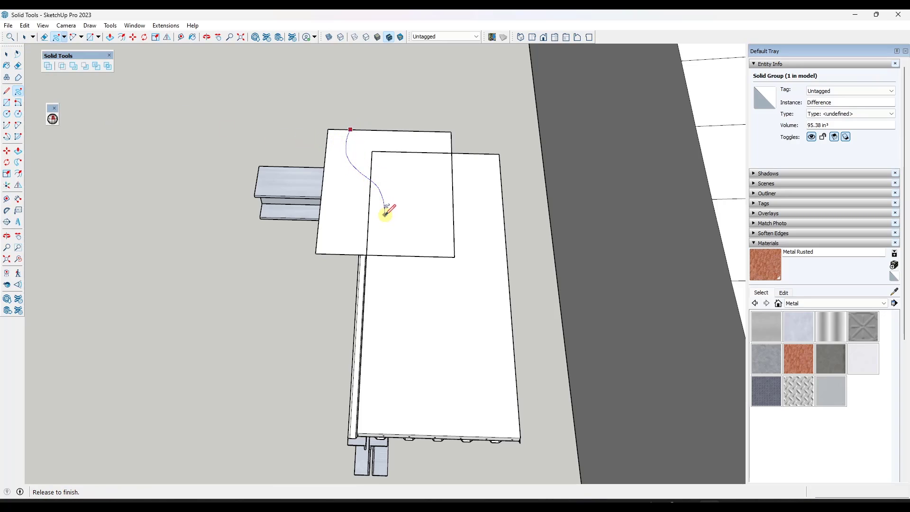
{"action": "left_click_drag", "start_coordinate": [399, 256], "coordinate": [400, 256]}
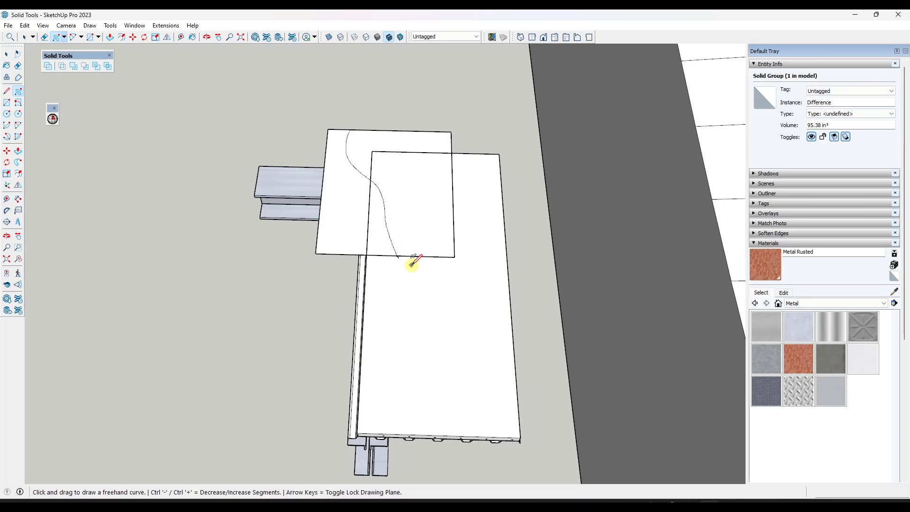
{"action": "scroll", "coordinate": [400, 255], "scroll_direction": "up", "scroll_amount": 5}
{"action": "key", "text": "e"}
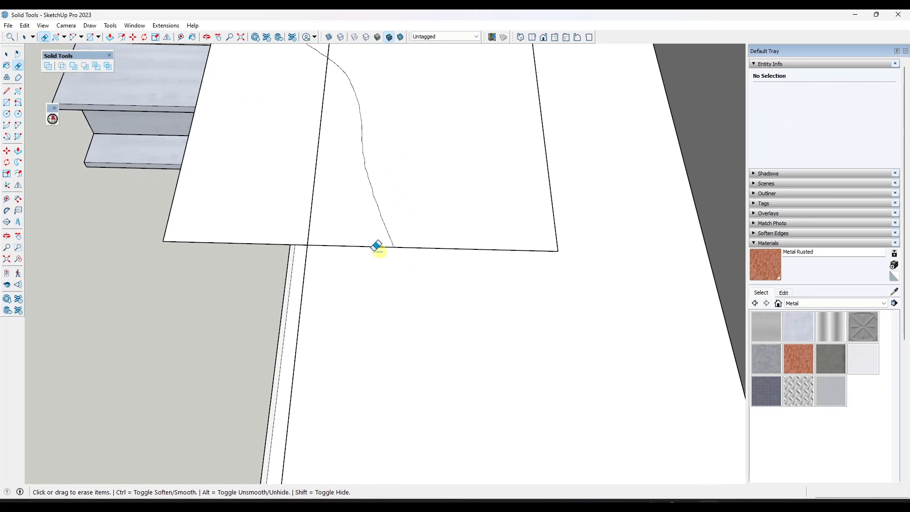
{"action": "left_click", "coordinate": [204, 247]}
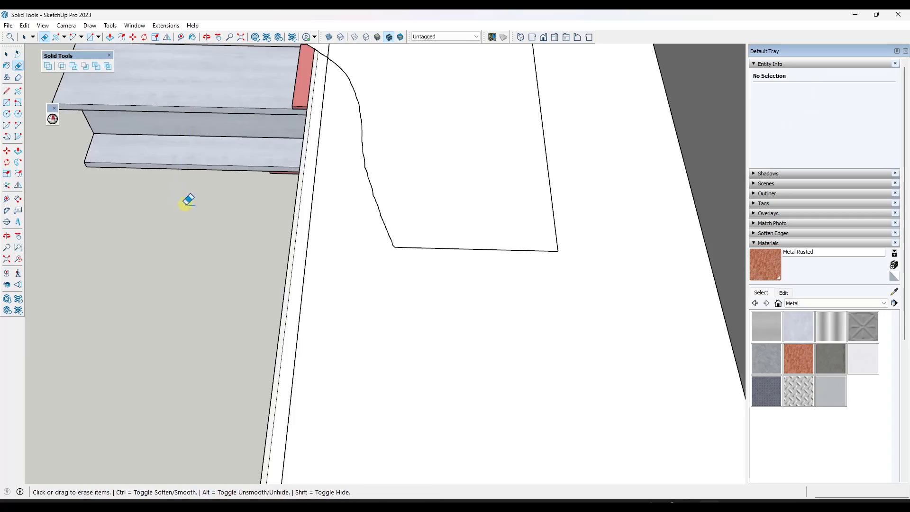
- Extrude the wavy-edged profile upward and make the resulting solid a group
{"action": "scroll", "coordinate": [187, 197], "scroll_direction": "down", "scroll_amount": 5}
{"action": "scroll", "coordinate": [205, 124], "scroll_direction": "up", "scroll_amount": 3}
{"action": "middle_click_drag", "start_coordinate": [212, 108], "coordinate": [286, 203]}
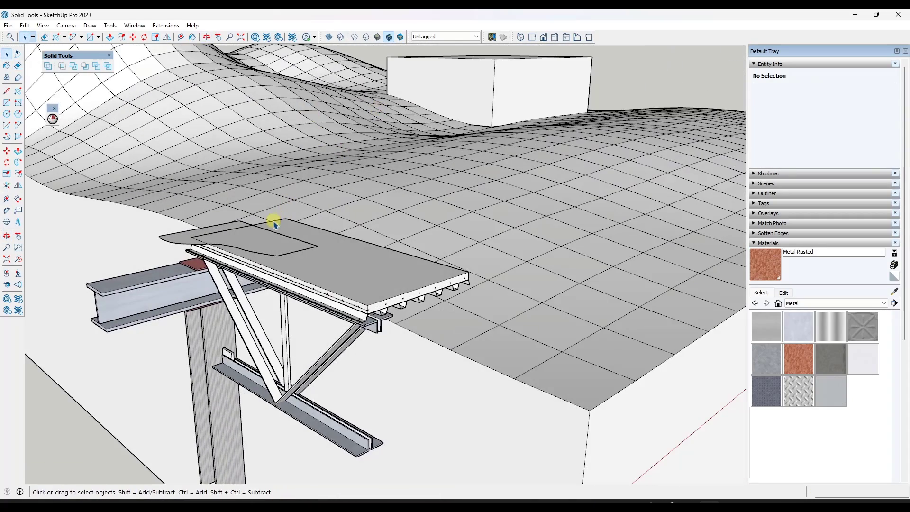
{"action": "key", "text": "p"}
{"action": "left_click", "coordinate": [263, 227]}
{"action": "left_click", "coordinate": [262, 221]}
{"action": "key", "text": "space"}
{"action": "triple_click", "coordinate": [262, 218]}
{"action": "right_click", "coordinate": [262, 218]}
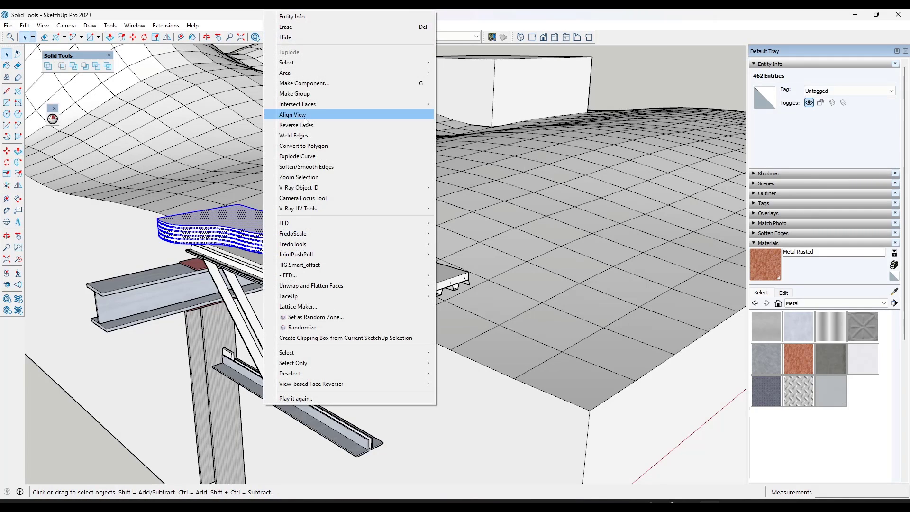
{"action": "left_click", "coordinate": [299, 98]}
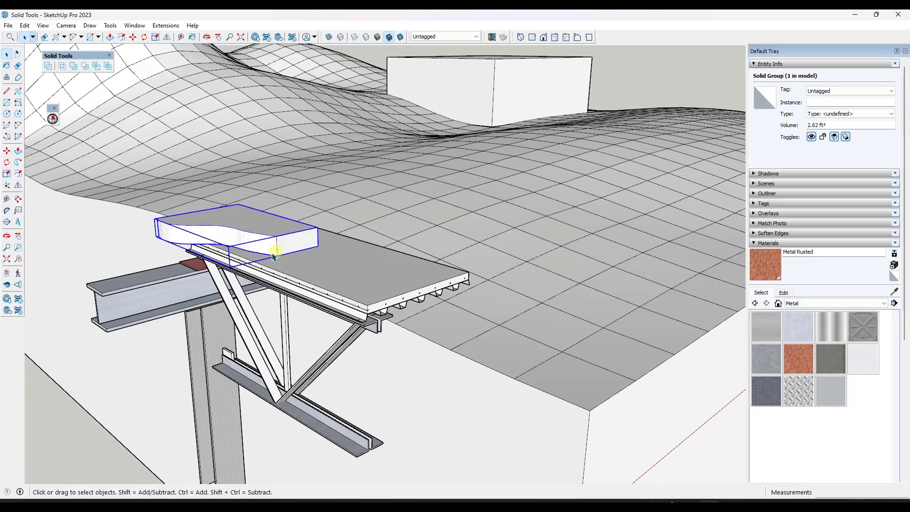
- Lower the wavy-edged cutter group vertically into the concrete slab
{"action": "scroll", "coordinate": [269, 223], "scroll_direction": "up", "scroll_amount": 1}
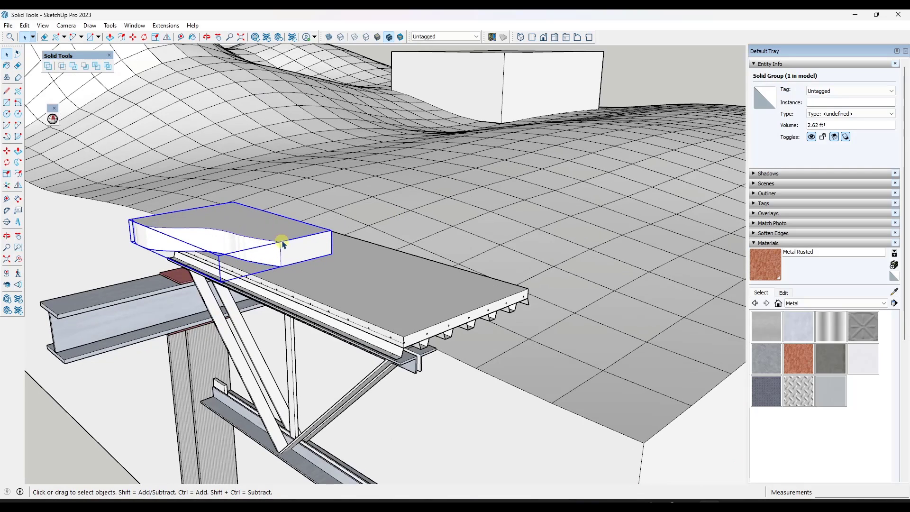
{"action": "key", "text": "m"}
{"action": "left_click", "coordinate": [280, 231]}
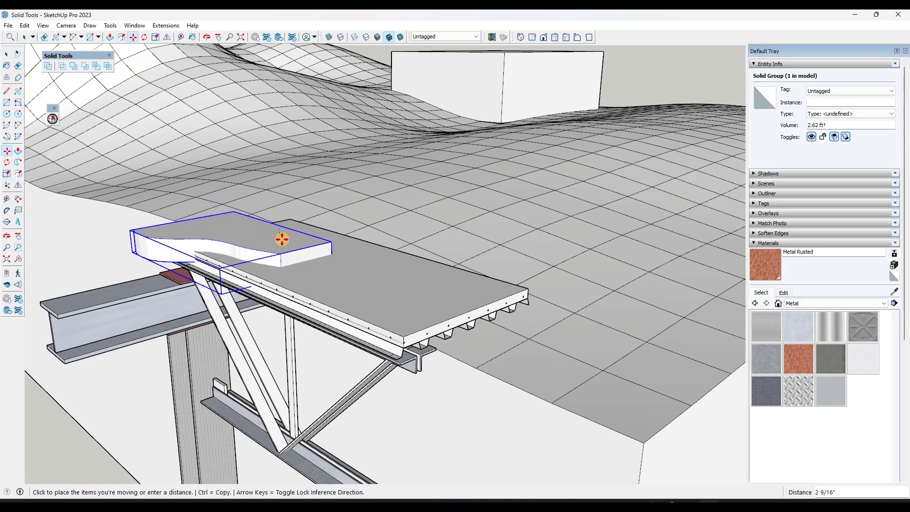
{"action": "left_click", "coordinate": [283, 242]}
- Subtract the wavy-edged cutter from the concrete slab to expose the rebar at its corner
{"action": "middle_click_drag", "start_coordinate": [325, 229], "coordinate": [287, 251]}
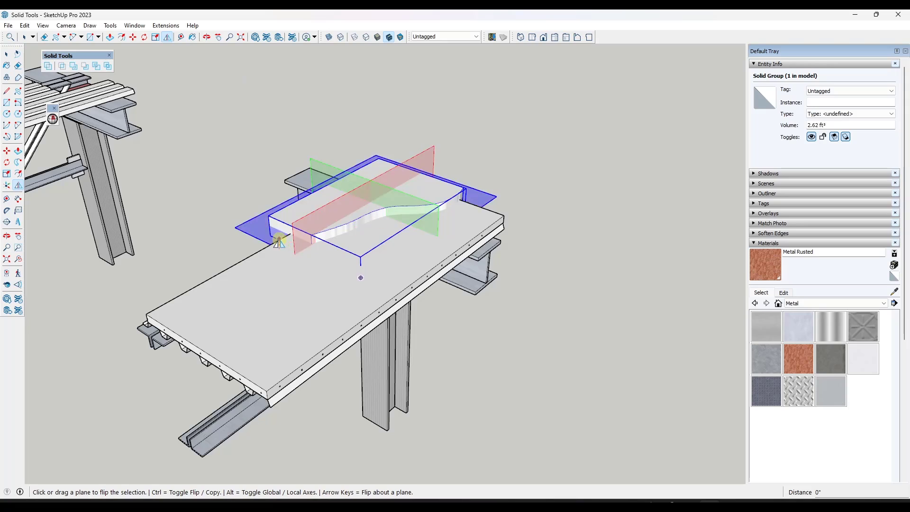
{"action": "middle_click_drag", "start_coordinate": [279, 242], "coordinate": [546, 269]}
{"action": "key", "text": "space"}
{"action": "middle_click_drag", "start_coordinate": [459, 230], "coordinate": [284, 207]}
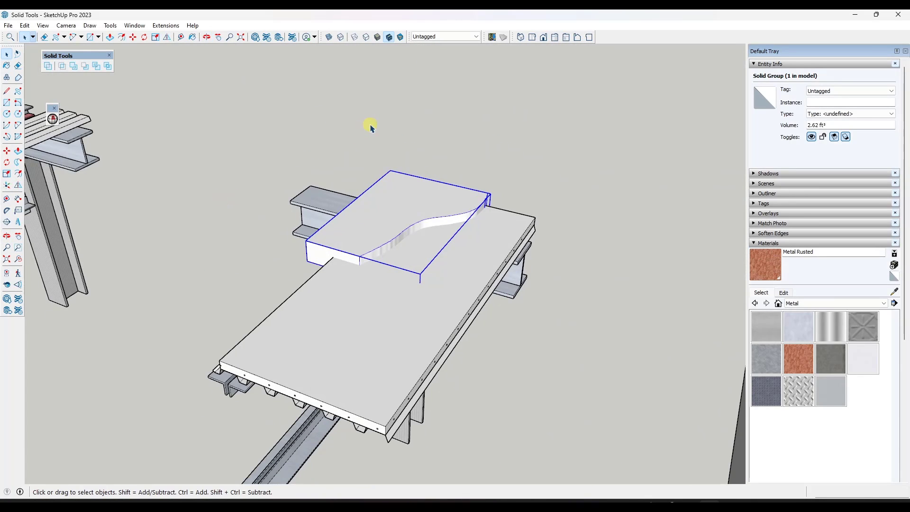
{"action": "left_click", "coordinate": [84, 67]}
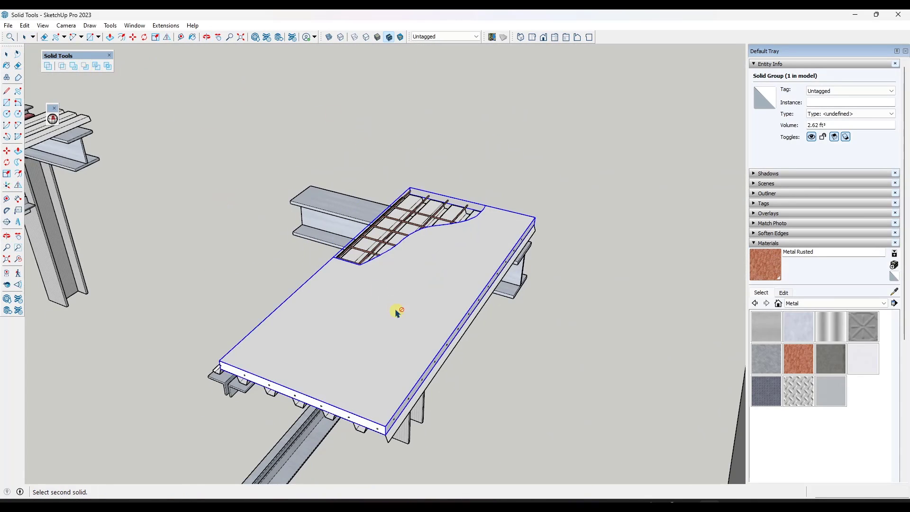
{"action": "left_click", "coordinate": [401, 318]}
{"action": "middle_click_drag", "start_coordinate": [417, 341], "coordinate": [616, 194]}
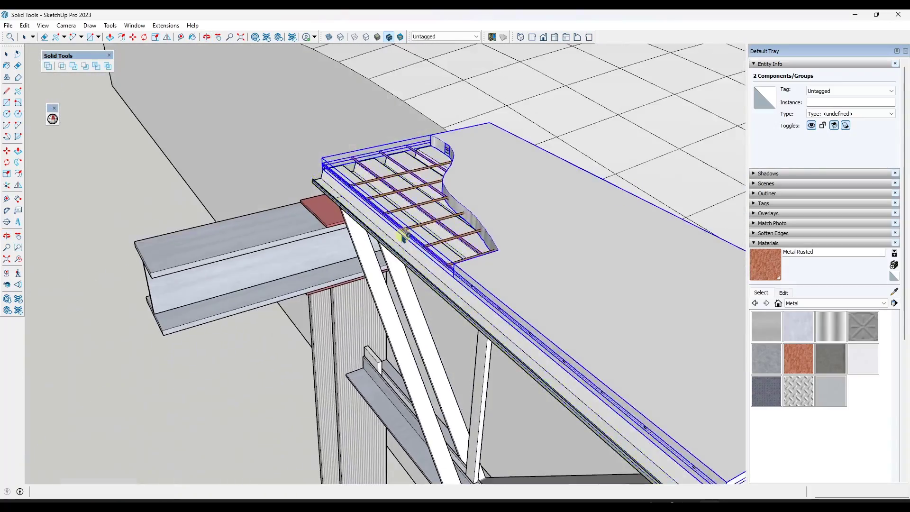
- Examine the terrain block with the box embedded in it and the separate open terrain surface behind it
{"action": "scroll", "coordinate": [348, 249], "scroll_direction": "down", "scroll_amount": 15}
{"action": "key", "text": "space"}
{"action": "middle_click_drag", "start_coordinate": [675, 202], "coordinate": [579, 229]}
{"action": "scroll", "coordinate": [599, 232], "scroll_direction": "up", "scroll_amount": 5}
{"action": "middle_click_drag", "start_coordinate": [545, 274], "coordinate": [479, 278]}
{"action": "scroll", "coordinate": [520, 241], "scroll_direction": "up", "scroll_amount": 3}
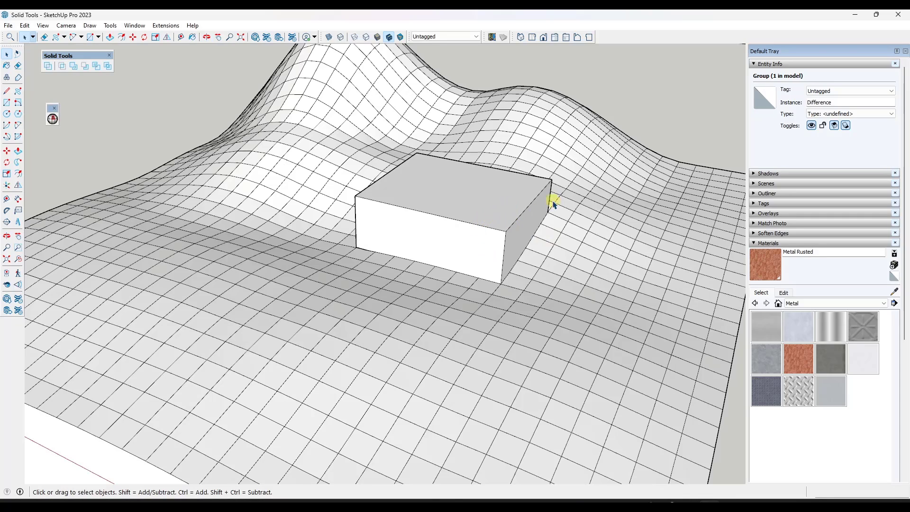
{"action": "scroll", "coordinate": [468, 209], "scroll_direction": "down", "scroll_amount": 6}
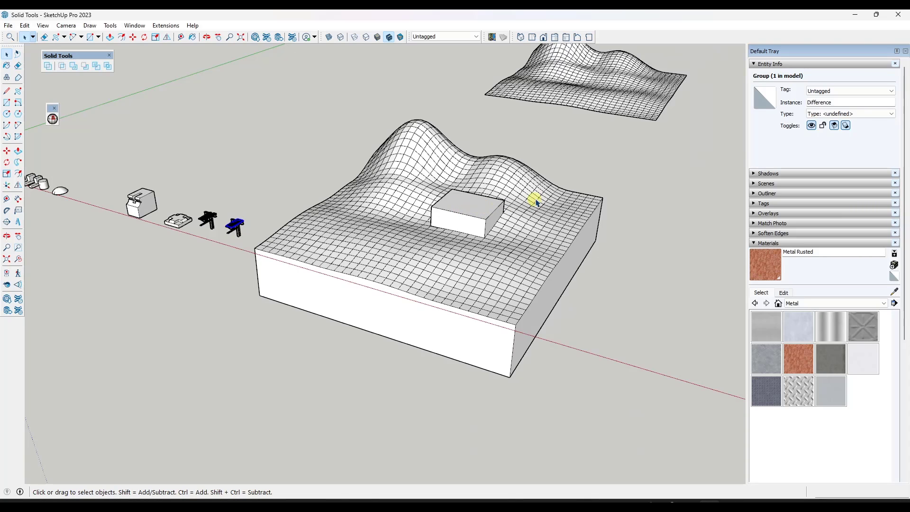
{"action": "scroll", "coordinate": [540, 195], "scroll_direction": "up", "scroll_amount": 3}
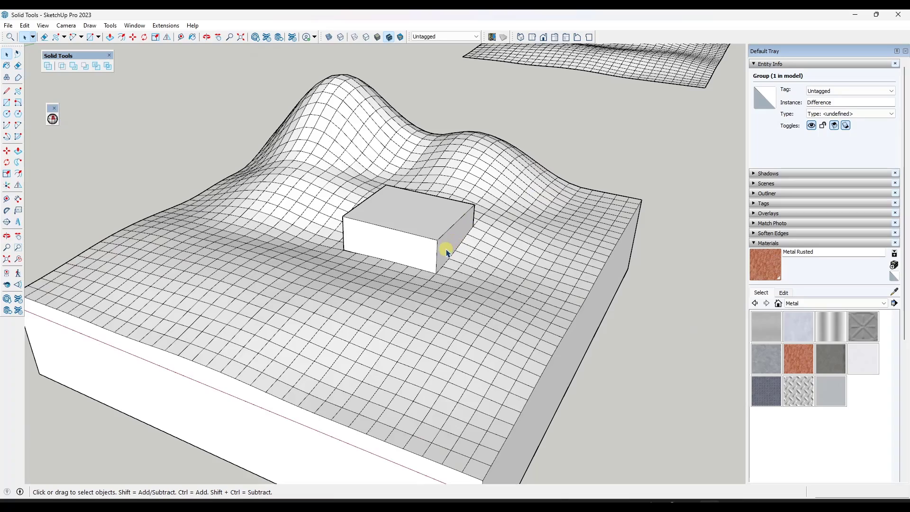
{"action": "scroll", "coordinate": [446, 253], "scroll_direction": "down", "scroll_amount": 5}
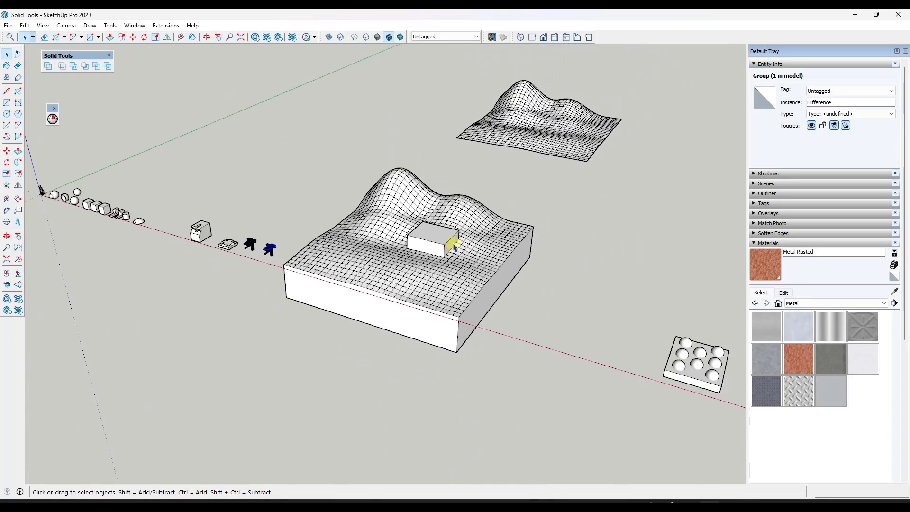
- Open the separate terrain surface group for editing and draw a vertical edge straight down from one front corner
{"action": "left_click", "coordinate": [551, 147]}
{"action": "middle_click_drag", "start_coordinate": [551, 147], "coordinate": [559, 116]}
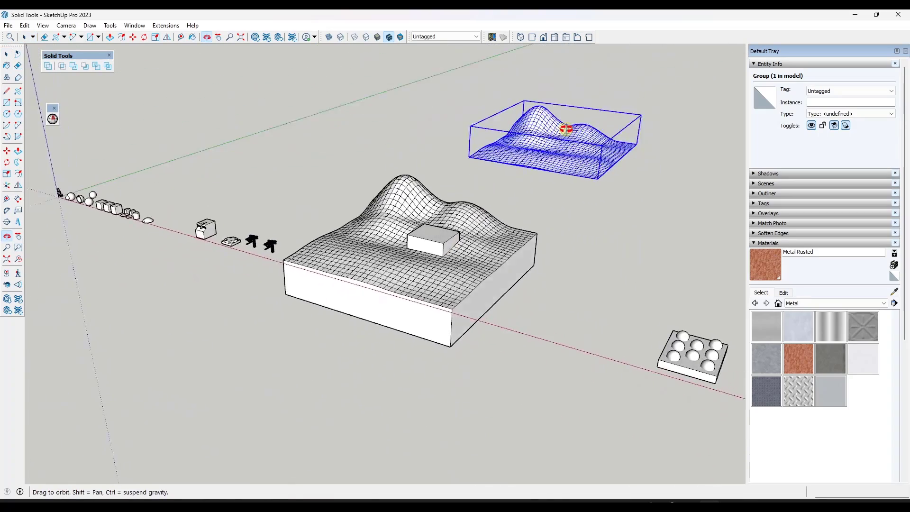
{"action": "scroll", "coordinate": [627, 124], "scroll_direction": "up", "scroll_amount": 3}
{"action": "scroll", "coordinate": [627, 122], "scroll_direction": "up", "scroll_amount": 2}
{"action": "double_click", "coordinate": [521, 154]}
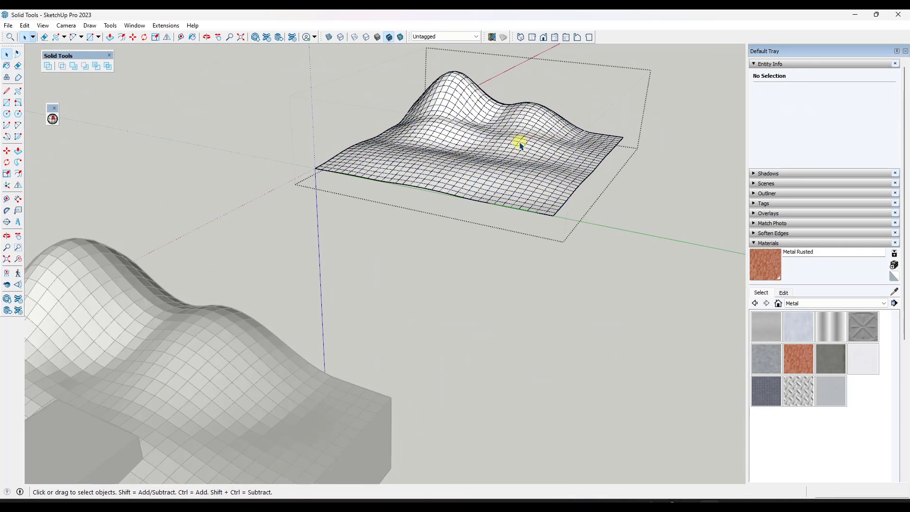
{"action": "scroll", "coordinate": [516, 143], "scroll_direction": "up", "scroll_amount": 3}
{"action": "key", "text": "l"}
{"action": "left_click", "coordinate": [177, 183]}
{"action": "left_click", "coordinate": [187, 265]}
{"action": "key", "text": "space"}
- Draw a vertical edge down from the terrain's other front corner, join the lower ends to close the front side, and leave the group
{"action": "key", "text": "l"}
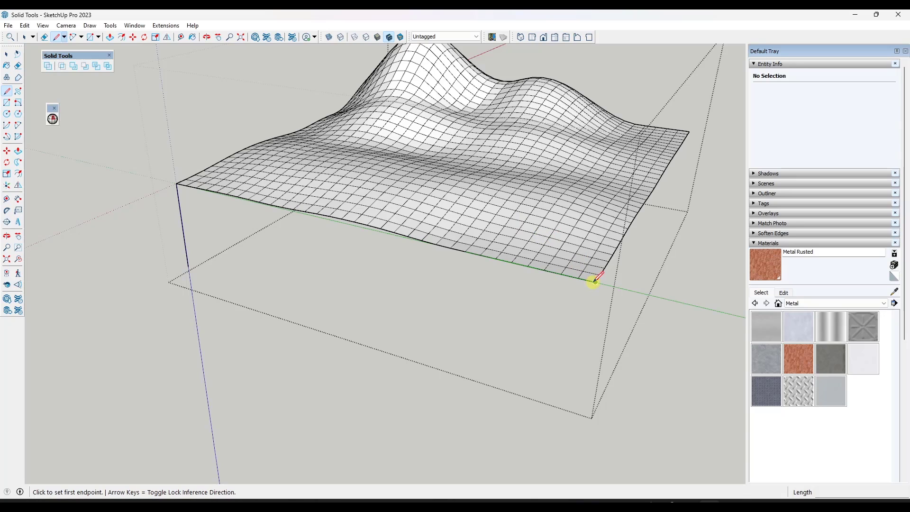
{"action": "left_click", "coordinate": [596, 282]}
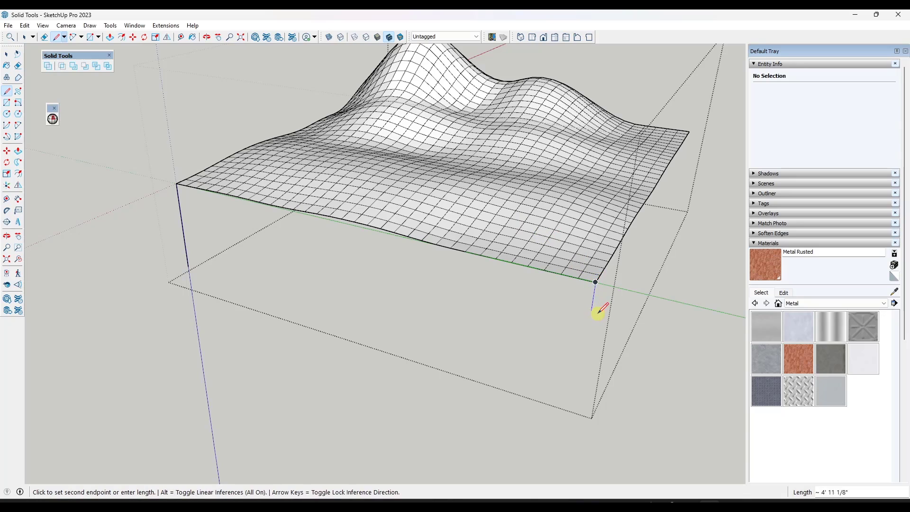
{"action": "left_click", "coordinate": [188, 265]}
{"action": "key", "text": "space"}
{"action": "scroll", "coordinate": [482, 319], "scroll_direction": "down", "scroll_amount": 2}
{"action": "scroll", "coordinate": [482, 318], "scroll_direction": "down", "scroll_amount": 2}
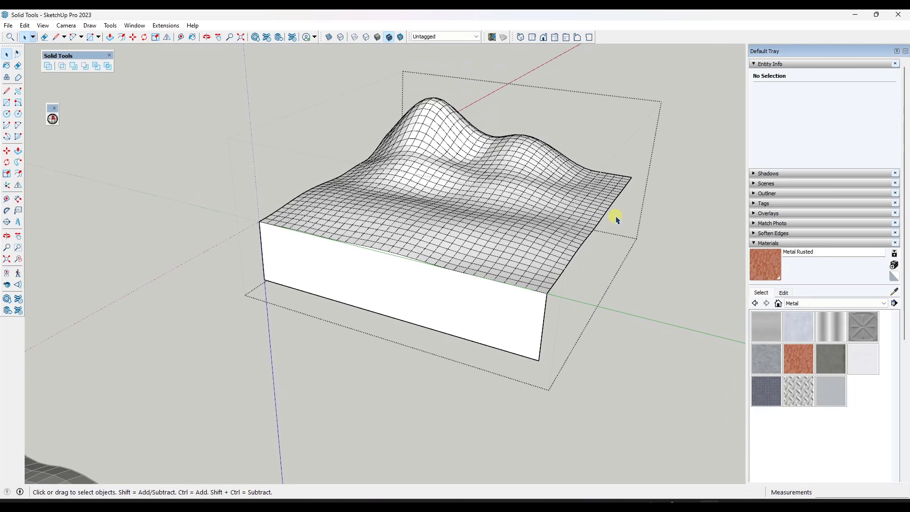
{"action": "scroll", "coordinate": [502, 256], "scroll_direction": "down", "scroll_amount": 5}
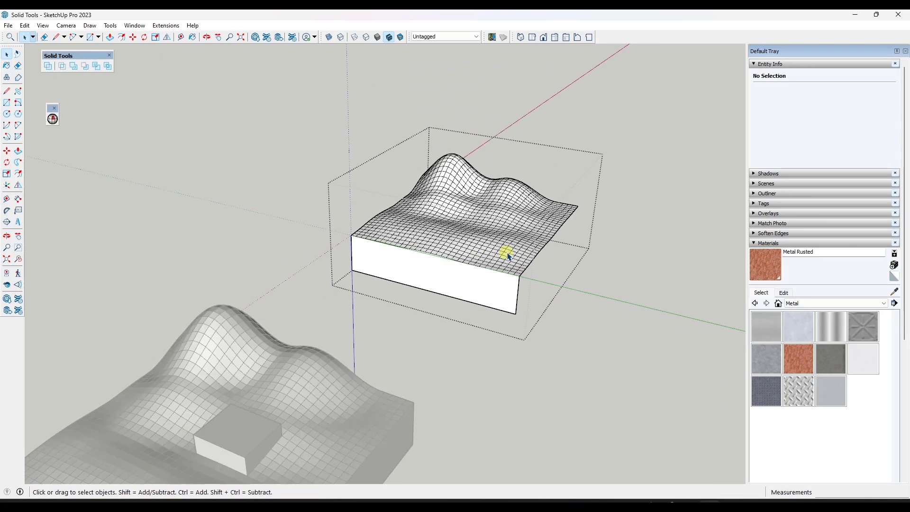
{"action": "left_click", "coordinate": [560, 361]}
- Check in the entity info whether the terrain block and the embedded box are solid groups
{"action": "middle_click_drag", "start_coordinate": [430, 358], "coordinate": [414, 350]}
{"action": "left_click", "coordinate": [414, 350]}
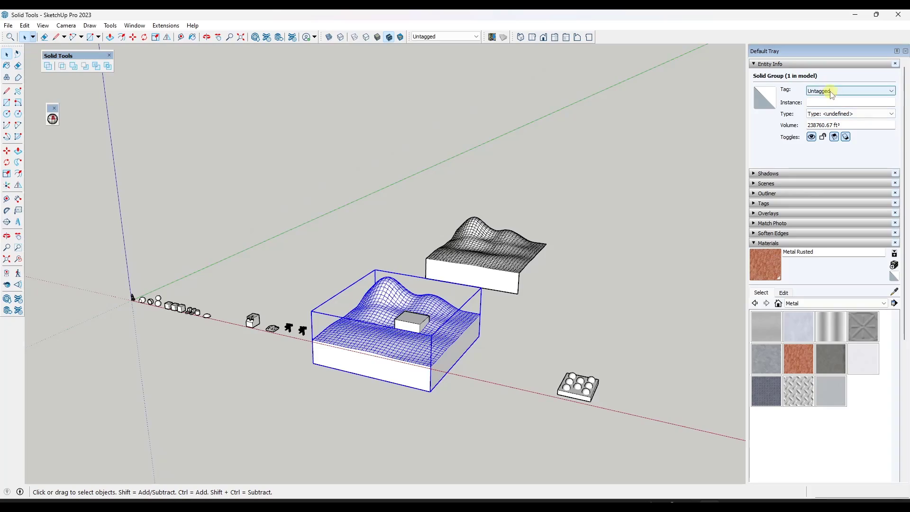
{"action": "scroll", "coordinate": [403, 340], "scroll_direction": "up", "scroll_amount": 7}
{"action": "middle_click_drag", "start_coordinate": [466, 299], "coordinate": [383, 305]}
{"action": "left_click", "coordinate": [412, 262]}
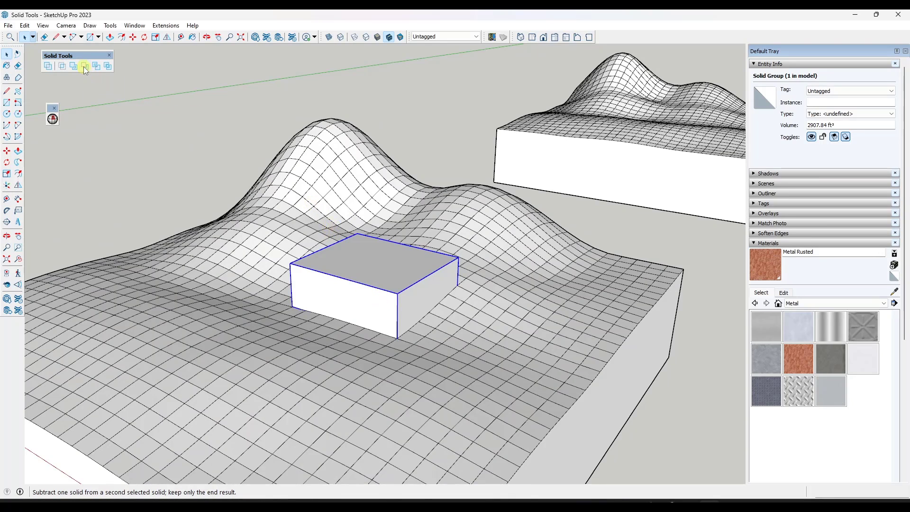
- Examine in X-ray display how the box overlaps the terrain block, and restore the opaque display
{"action": "middle_click_drag", "start_coordinate": [326, 288], "coordinate": [331, 223]}
{"action": "left_click", "coordinate": [329, 37]}
{"action": "middle_click_drag", "start_coordinate": [442, 331], "coordinate": [335, 371]}
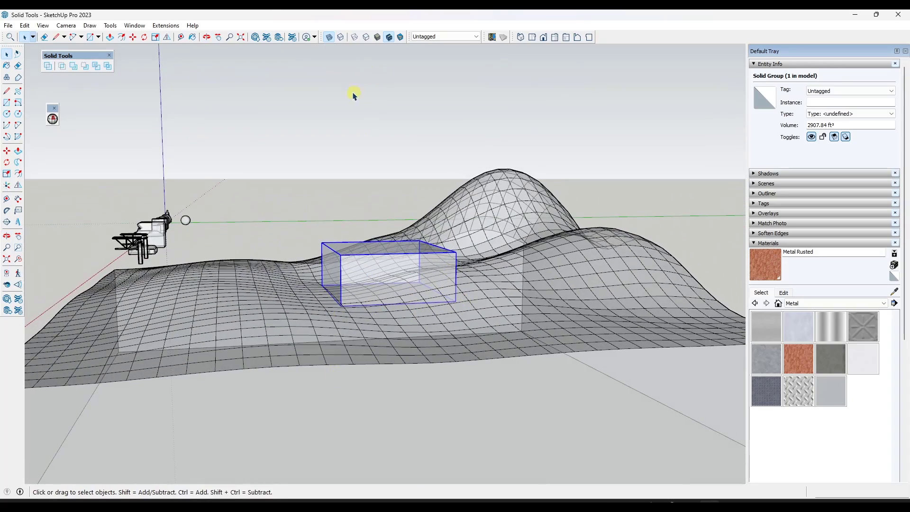
{"action": "left_click", "coordinate": [329, 37]}
{"action": "middle_click_drag", "start_coordinate": [295, 256], "coordinate": [377, 254]}
- Subtract the box from the terrain block to cut a flat-bottomed recess into the slope
{"action": "left_click", "coordinate": [96, 67]}
{"action": "scroll", "coordinate": [554, 322], "scroll_direction": "up", "scroll_amount": 2}
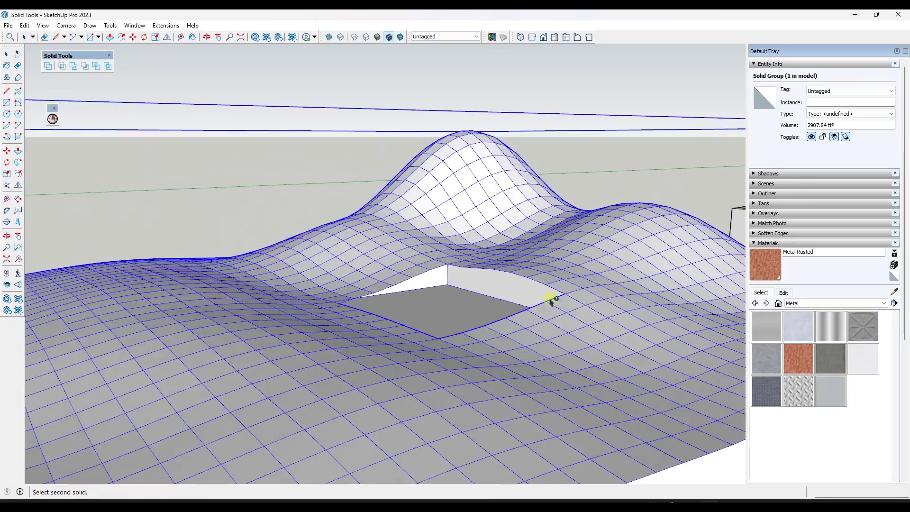
{"action": "middle_click_drag", "start_coordinate": [564, 303], "coordinate": [601, 329]}
{"action": "scroll", "coordinate": [504, 294], "scroll_direction": "up", "scroll_amount": 2}
{"action": "left_click", "coordinate": [420, 285]}
{"action": "middle_click_drag", "start_coordinate": [392, 286], "coordinate": [471, 291]}
{"action": "key", "text": "space"}
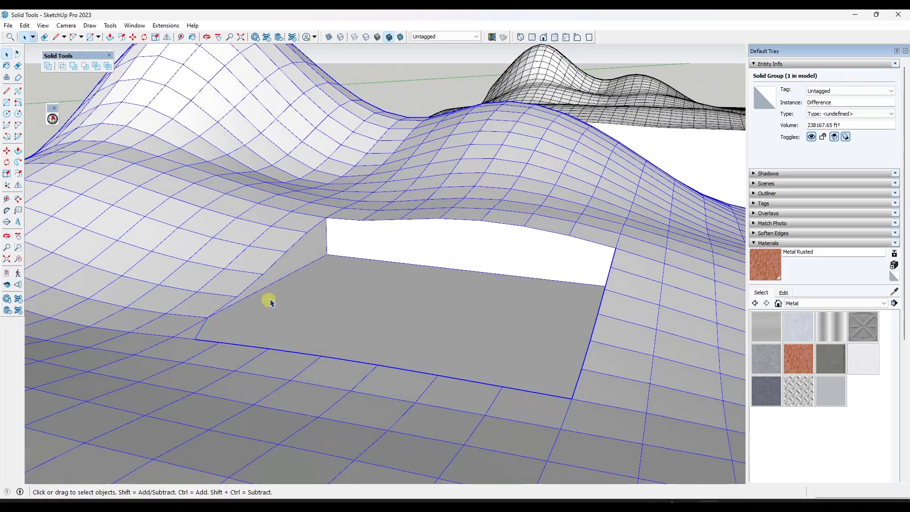
{"action": "middle_click_drag", "start_coordinate": [542, 301], "coordinate": [605, 286]}
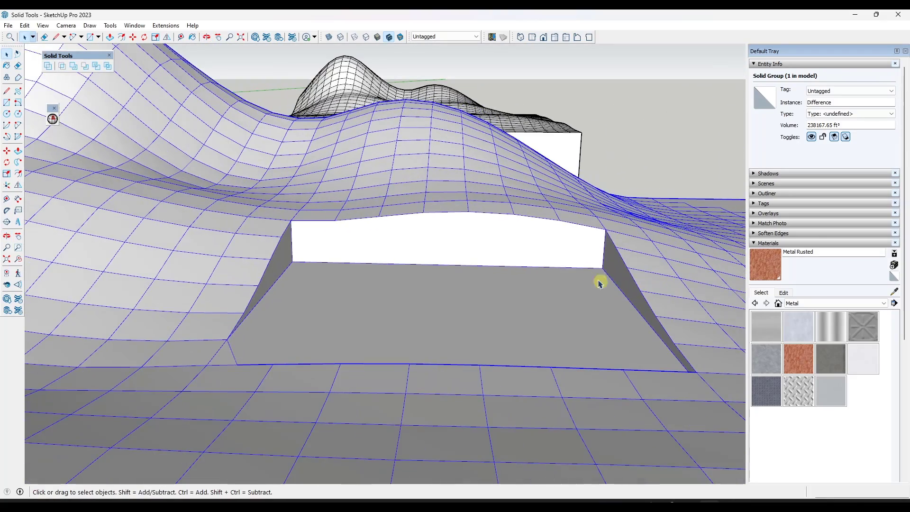
{"action": "middle_click_drag", "start_coordinate": [497, 258], "coordinate": [325, 303]}
{"action": "middle_click_drag", "start_coordinate": [406, 321], "coordinate": [329, 298]}
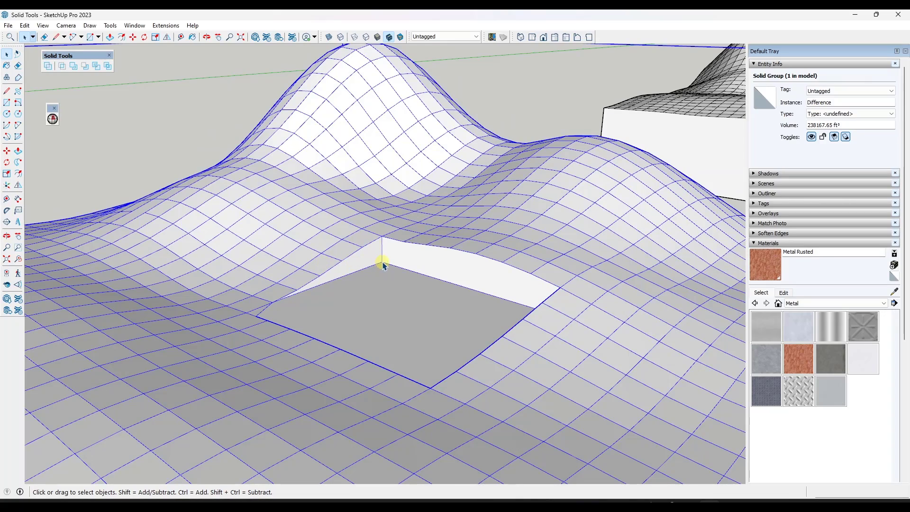
{"action": "scroll", "coordinate": [350, 278], "scroll_direction": "down", "scroll_amount": 5}
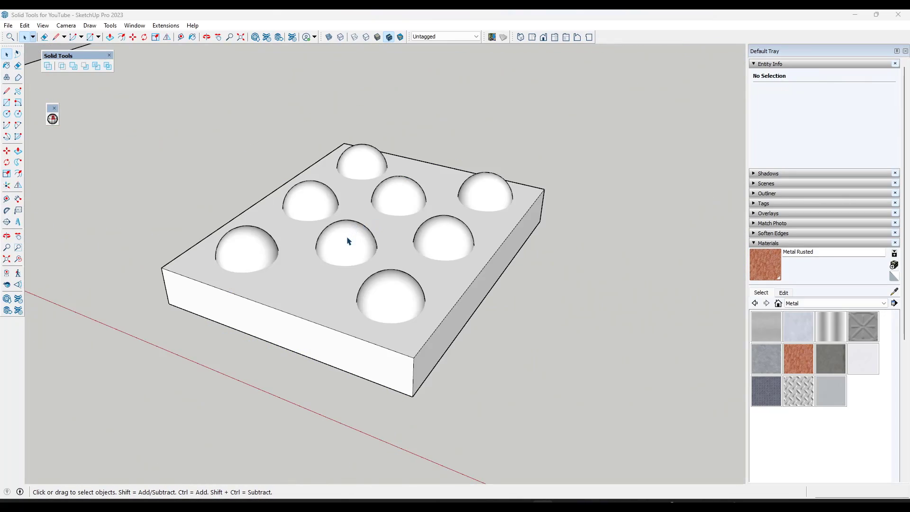
- Open the group of separate spheres on the slab and examine the individual sphere surfaces in it
{"action": "left_click", "coordinate": [347, 241]}
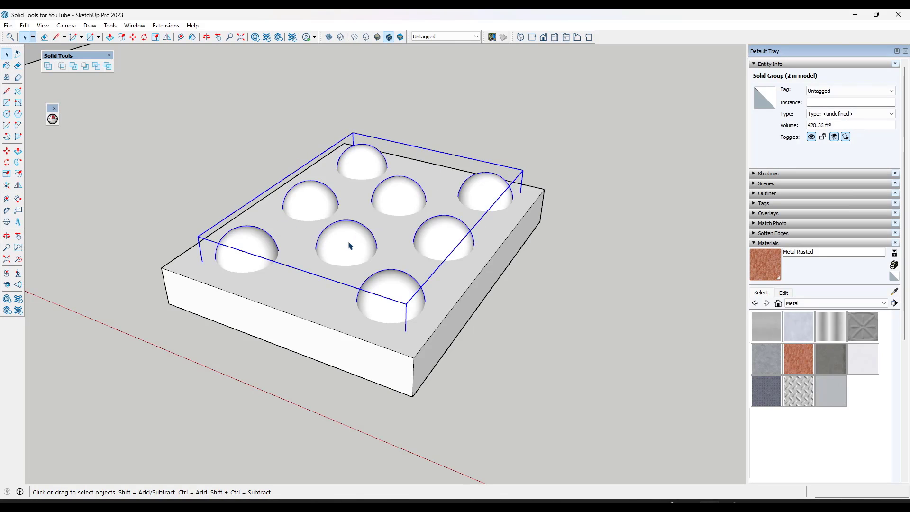
{"action": "double_click", "coordinate": [349, 245]}
{"action": "left_click", "coordinate": [272, 247]}
{"action": "left_click", "coordinate": [314, 198]}
{"action": "left_click", "coordinate": [349, 165]}
{"action": "left_click", "coordinate": [393, 192]}
{"action": "left_click", "coordinate": [471, 192]}
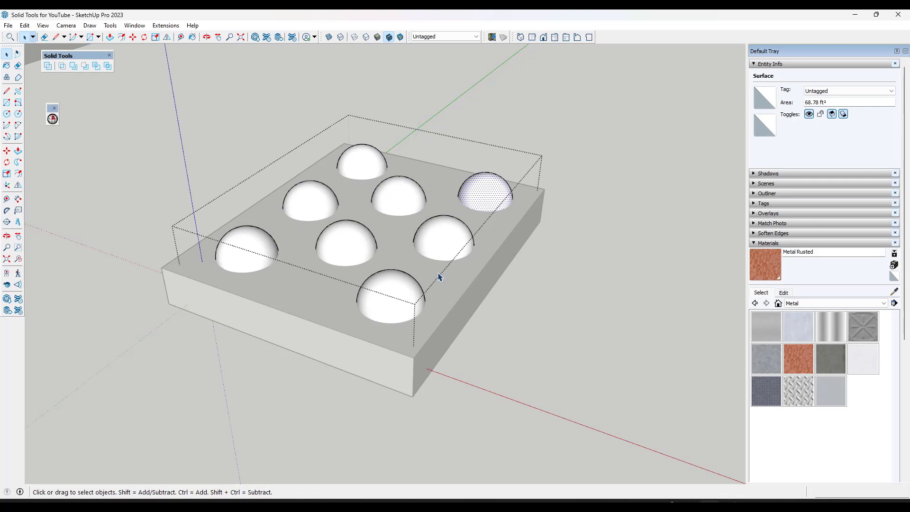
{"action": "left_click", "coordinate": [642, 252]}
- Subtract the sphere group from the slab to leave round hollows in its upper face
{"action": "left_click", "coordinate": [443, 233]}
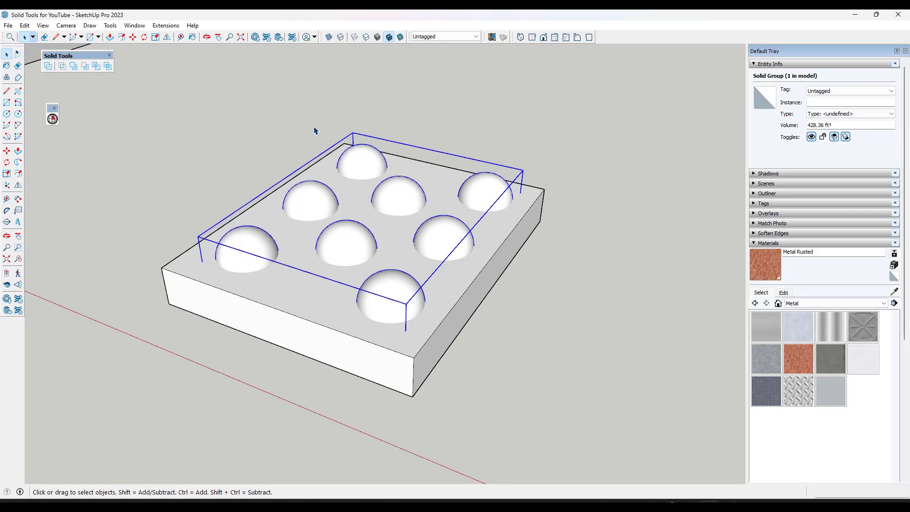
{"action": "left_click", "coordinate": [87, 66]}
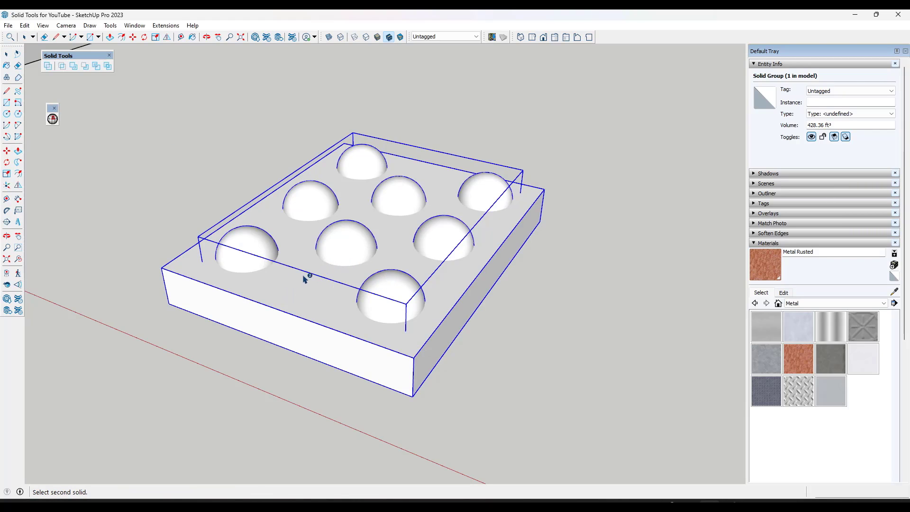
{"action": "left_click", "coordinate": [317, 280]}
{"action": "middle_click_drag", "start_coordinate": [325, 284], "coordinate": [231, 109]}
- Display the hidden geometry to examine the slab's hollows and the neighbouring overlapping spheres, and hide it again
{"action": "left_click", "coordinate": [43, 25]}
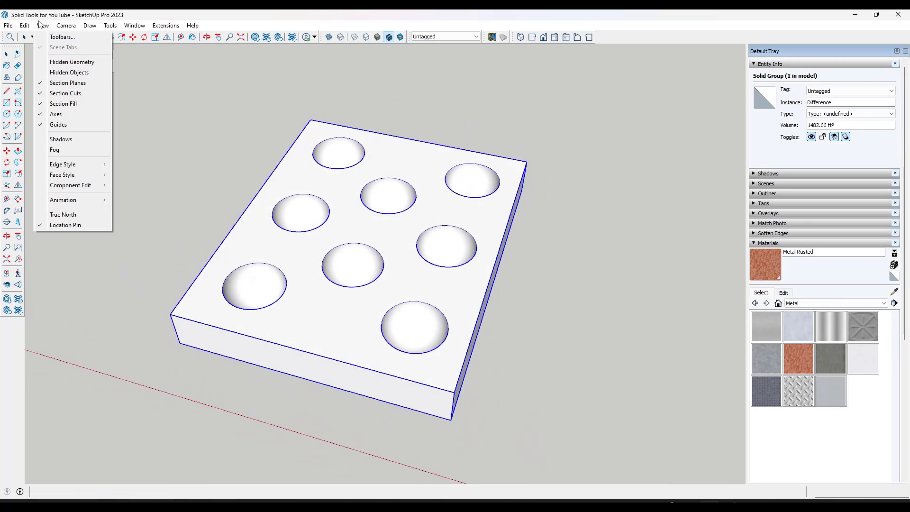
{"action": "left_click", "coordinate": [67, 60]}
{"action": "middle_click_drag", "start_coordinate": [358, 201], "coordinate": [356, 264]}
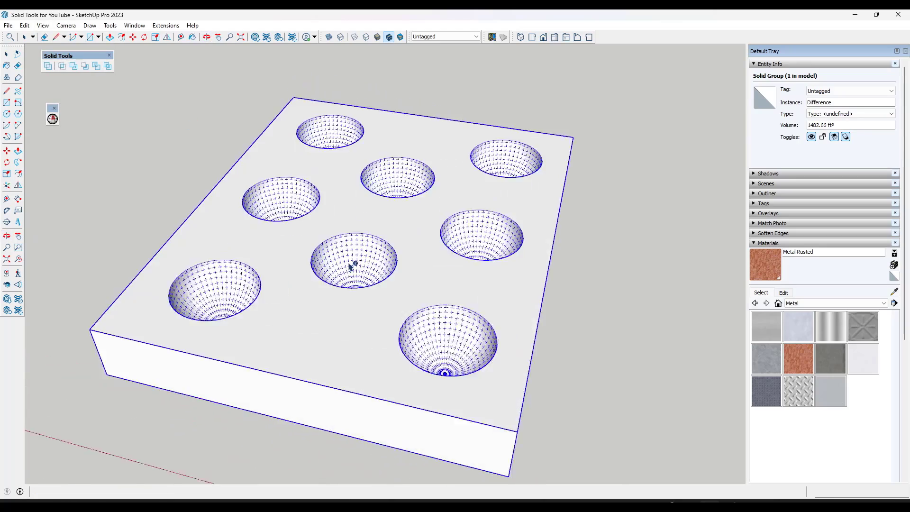
{"action": "scroll", "coordinate": [351, 264], "scroll_direction": "up", "scroll_amount": 5}
{"action": "scroll", "coordinate": [362, 258], "scroll_direction": "down", "scroll_amount": 10}
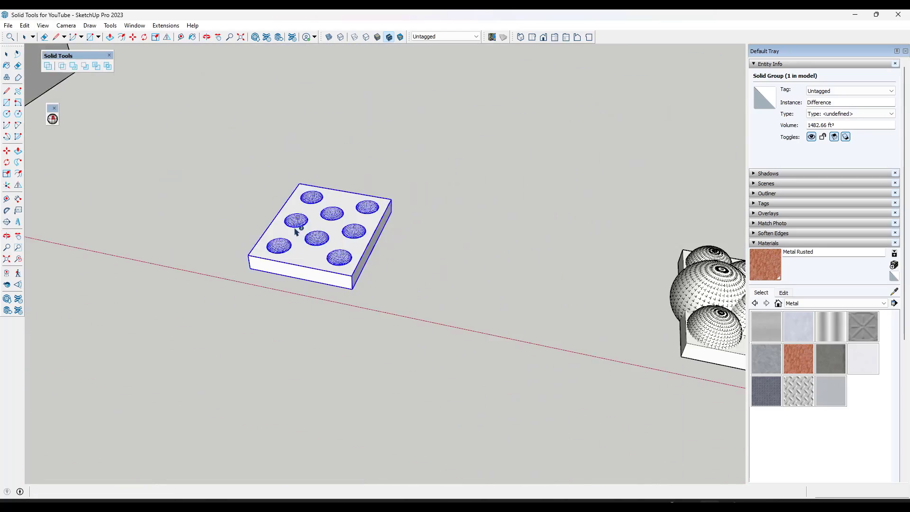
{"action": "key", "text": "space"}
{"action": "scroll", "coordinate": [588, 290], "scroll_direction": "up", "scroll_amount": 8}
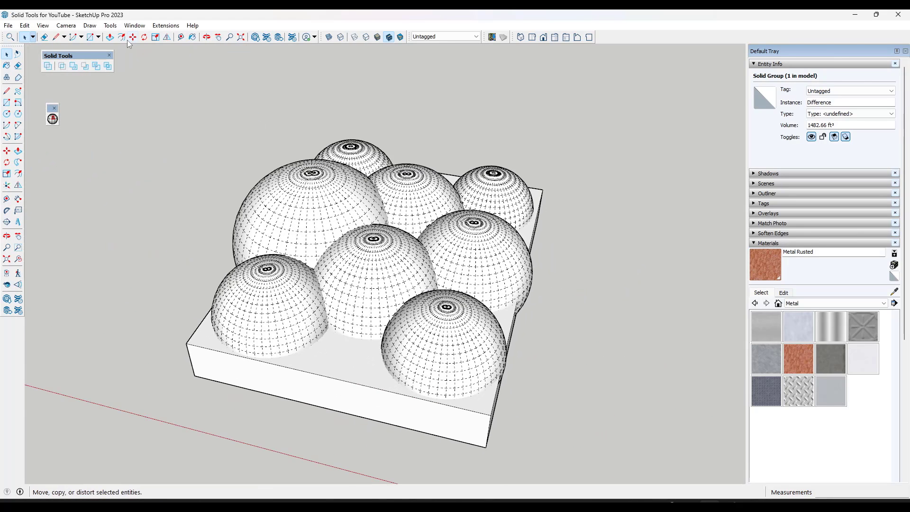
{"action": "left_click", "coordinate": [66, 25]}
{"action": "mouse_move", "coordinate": [42, 27]}
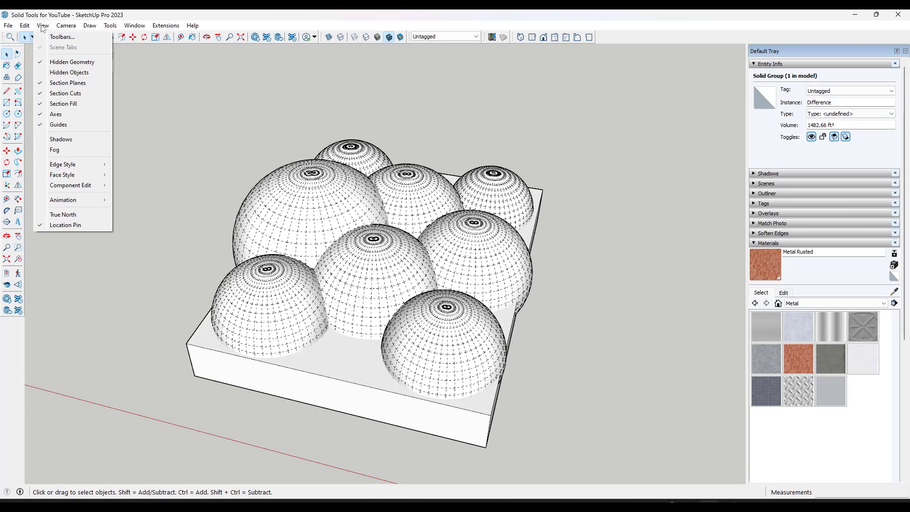
{"action": "left_click", "coordinate": [71, 62]}
- Open the group of overlapping spheres and combine the front corner sphere with the largest one using Outer Shell
{"action": "left_click", "coordinate": [377, 270]}
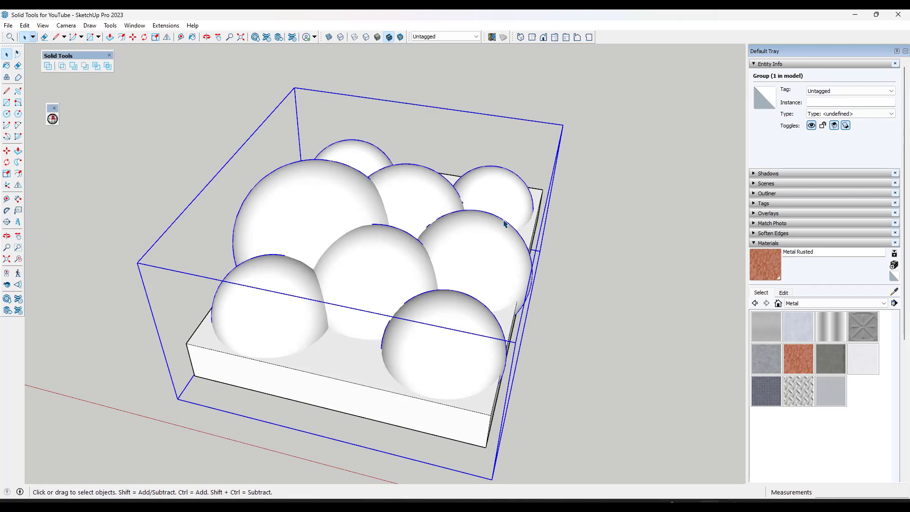
{"action": "double_click", "coordinate": [332, 195]}
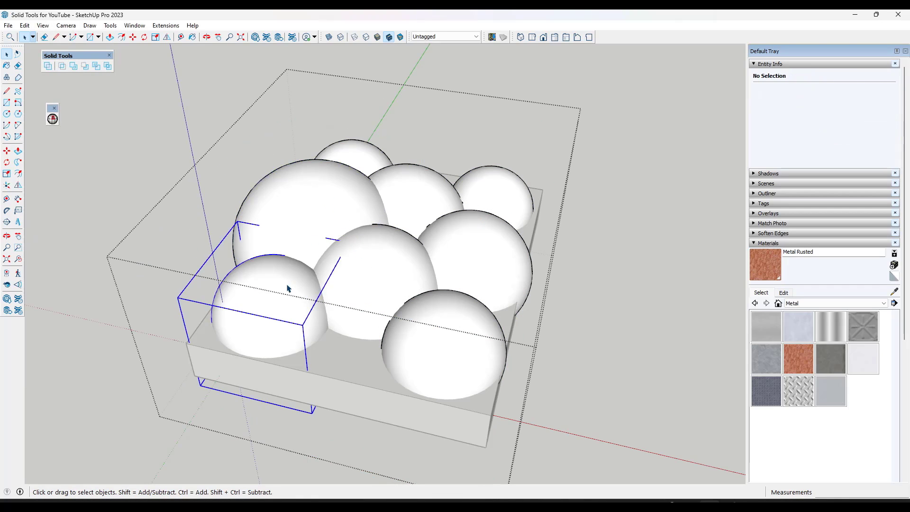
{"action": "left_click", "coordinate": [332, 293]}
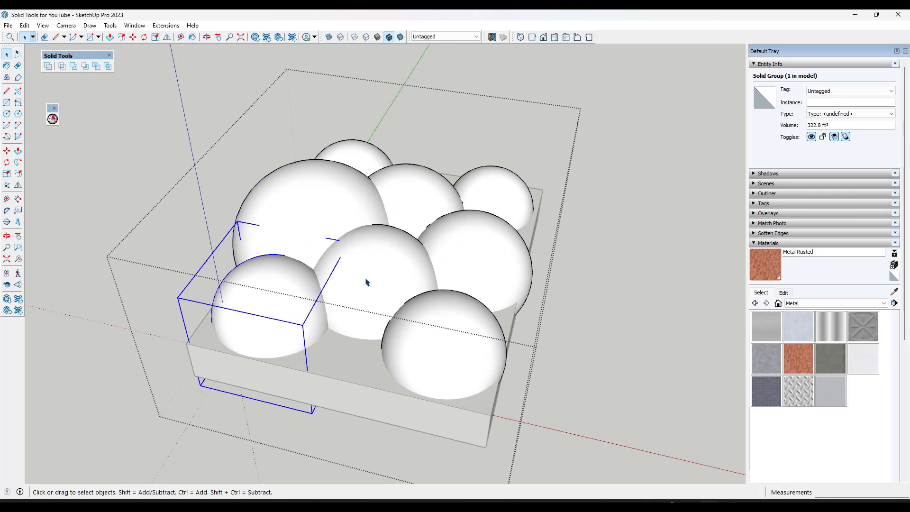
{"action": "left_click", "coordinate": [323, 219], "text": "ctrl"}
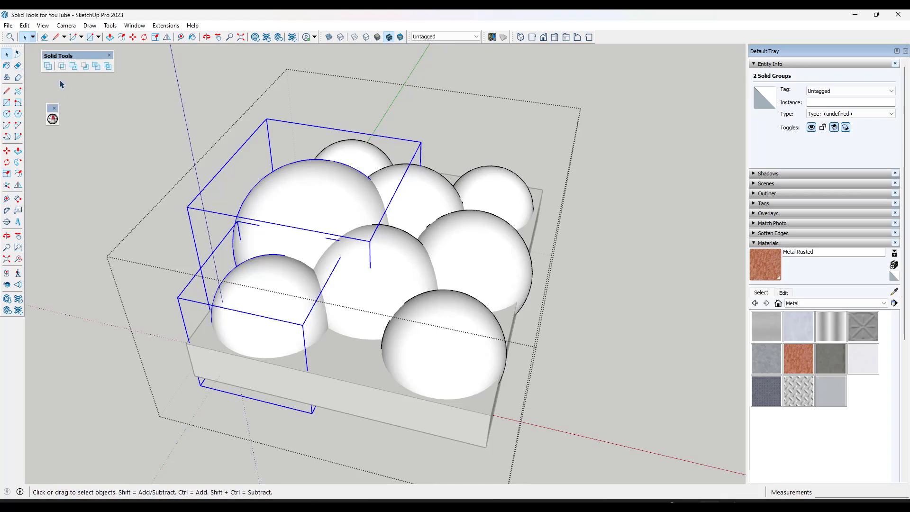
{"action": "left_click", "coordinate": [48, 68]}
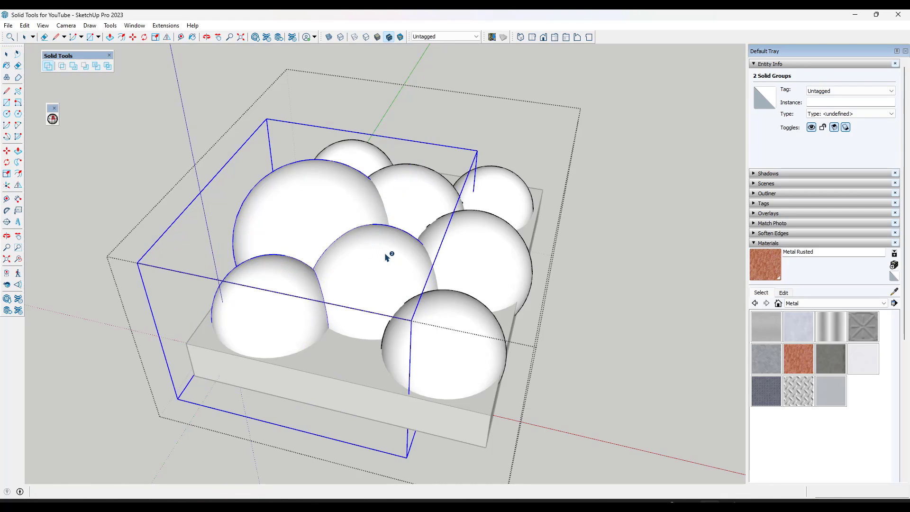
- Add the remaining overlapping spheres to the combined Outer Shell solid and leave the group
{"action": "left_click", "coordinate": [366, 157]}
{"action": "left_click", "coordinate": [520, 199]}
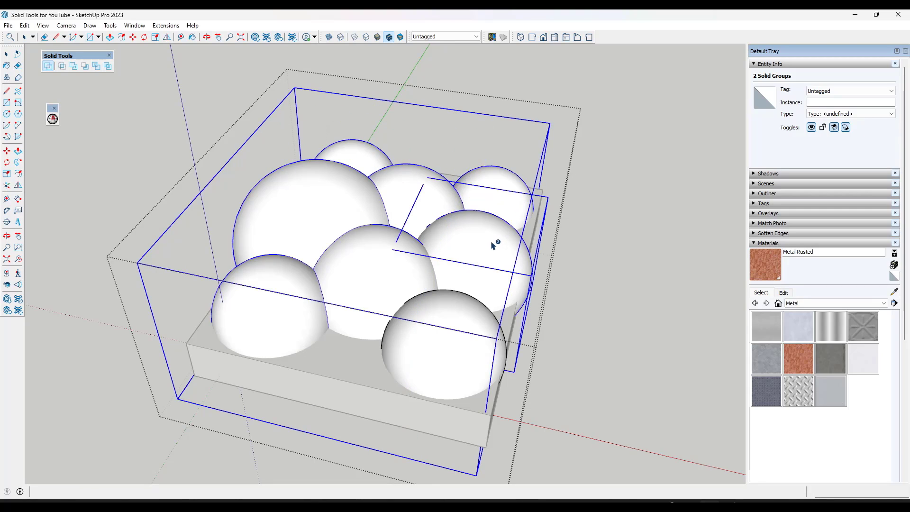
{"action": "left_click", "coordinate": [454, 318]}
{"action": "scroll", "coordinate": [408, 189], "scroll_direction": "down", "scroll_amount": 5}
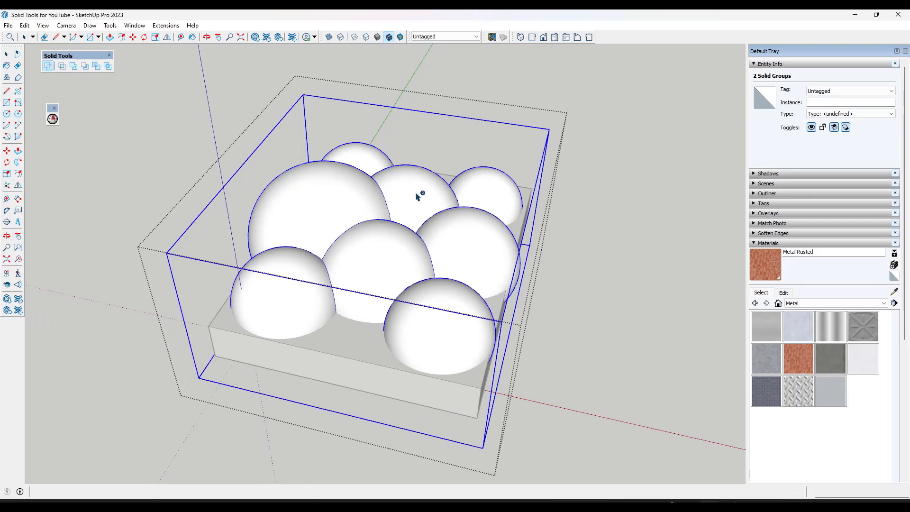
{"action": "key", "text": "space"}
{"action": "left_click", "coordinate": [418, 229]}
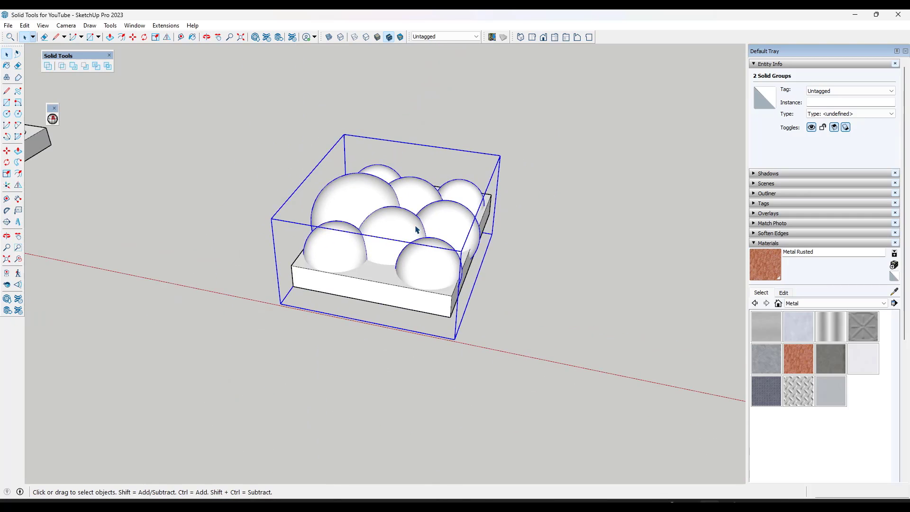
- Explode the nested group inside the sphere group, leave it and reselect the sphere group as a single solid
{"action": "double_click", "coordinate": [411, 225]}
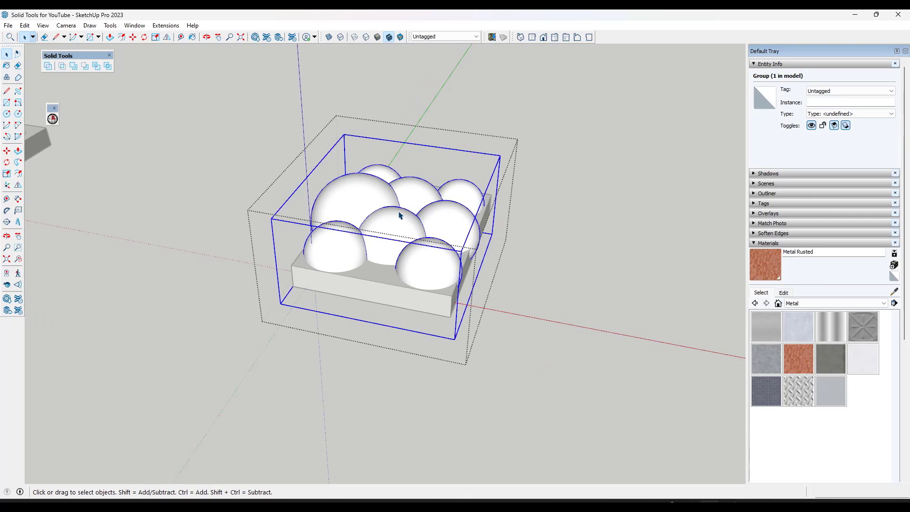
{"action": "right_click", "coordinate": [399, 212]}
{"action": "left_click", "coordinate": [423, 73]}
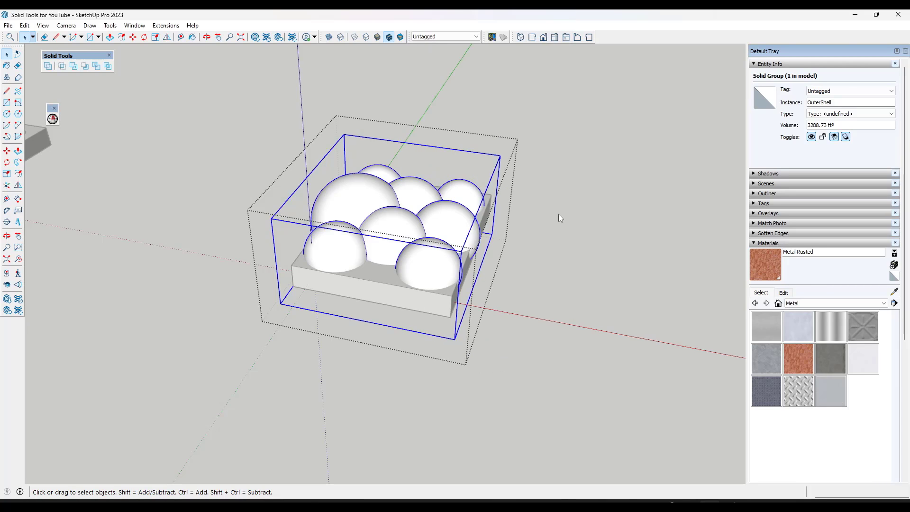
{"action": "left_click", "coordinate": [531, 219]}
{"action": "left_click", "coordinate": [451, 226]}
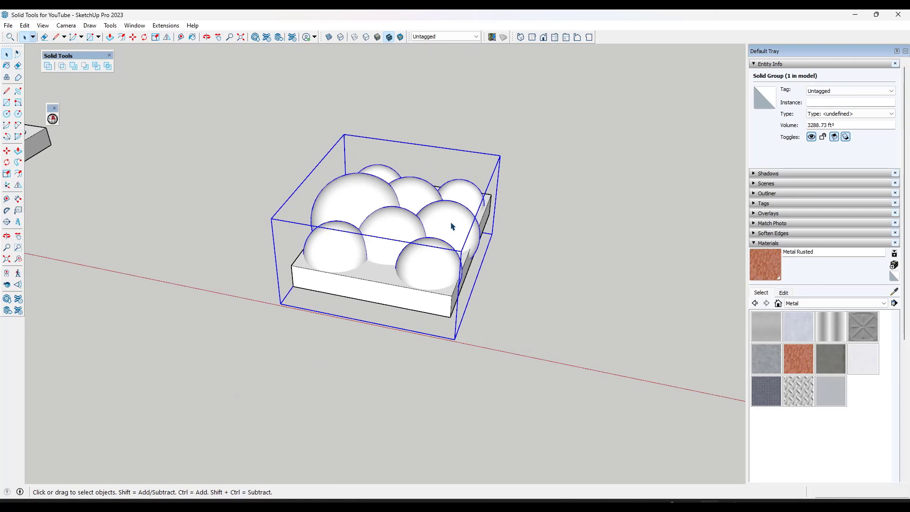
- Move the combined sphere group slightly upward relative to the slab
{"action": "middle_click_drag", "start_coordinate": [451, 226], "coordinate": [360, 199]}
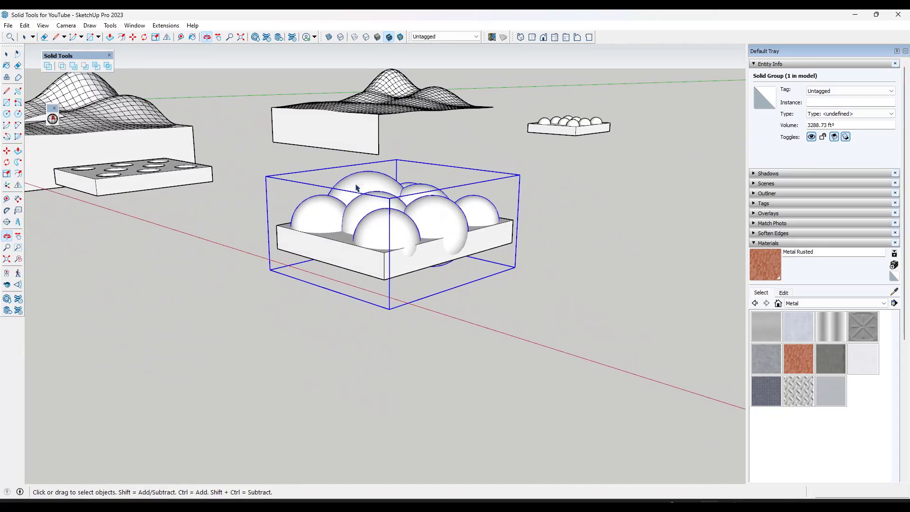
{"action": "middle_click_drag", "start_coordinate": [405, 237], "coordinate": [380, 212]}
{"action": "key", "text": "m"}
{"action": "left_click", "coordinate": [371, 205]}
{"action": "left_click", "coordinate": [376, 185]}
- Thicken the slab by pulling its underside down past the lowest spheres with Push/Pull, and leave the slab's group
{"action": "middle_click_drag", "start_coordinate": [379, 211], "coordinate": [369, 199]}
{"action": "key", "text": "p"}
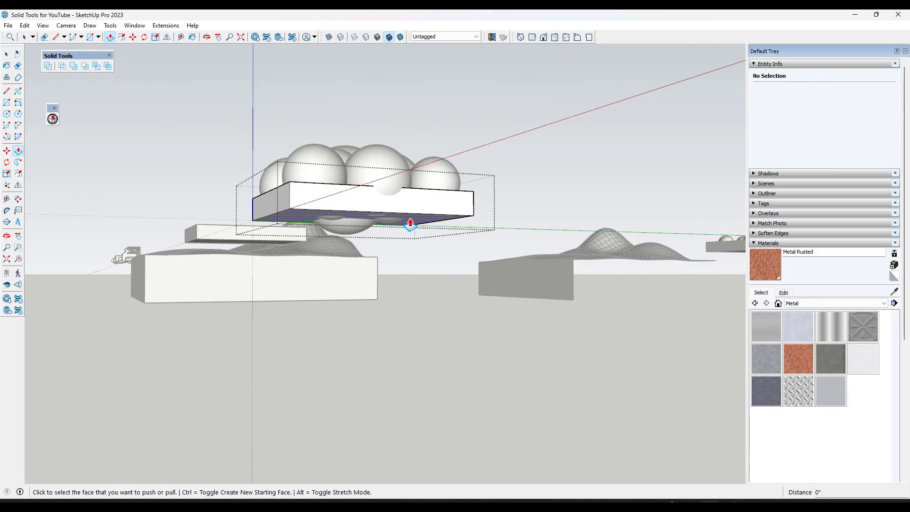
{"action": "left_click", "coordinate": [410, 223]}
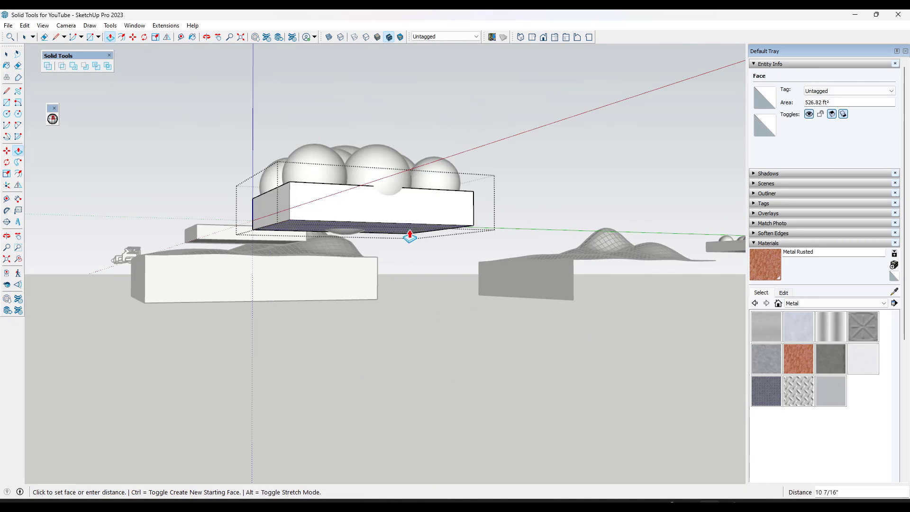
{"action": "left_click", "coordinate": [411, 249]}
{"action": "key", "text": "space"}
{"action": "middle_click_drag", "start_coordinate": [336, 210], "coordinate": [498, 279]}
{"action": "left_click", "coordinate": [626, 266]}
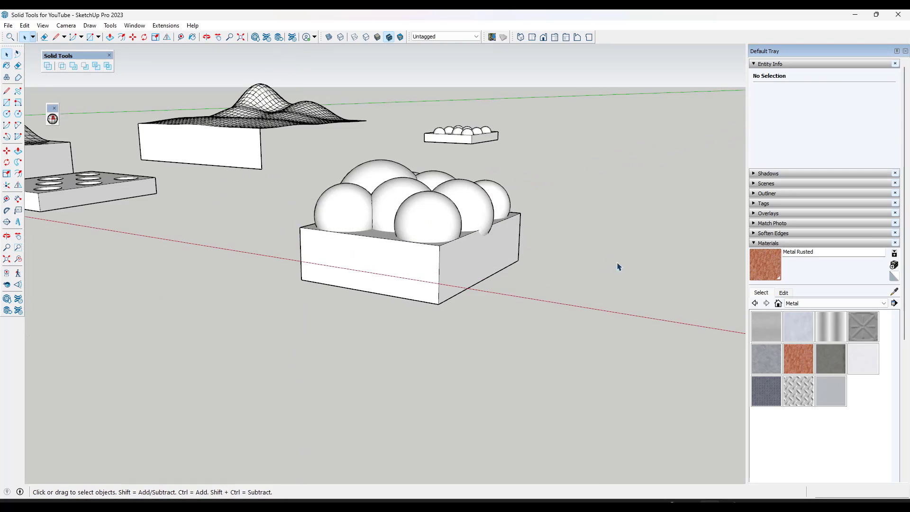
- Subtract the combined spheres from the thickened slab and examine the overlapping hollows from several angles
{"action": "middle_click_drag", "start_coordinate": [413, 245], "coordinate": [420, 264]}
{"action": "scroll", "coordinate": [507, 211], "scroll_direction": "up", "scroll_amount": 3}
{"action": "left_click", "coordinate": [85, 66]}
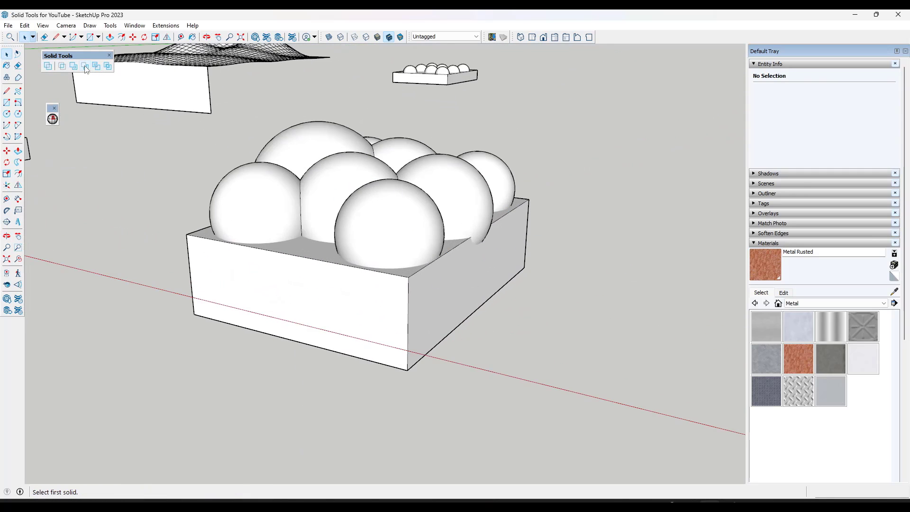
{"action": "left_click", "coordinate": [345, 289]}
{"action": "middle_click_drag", "start_coordinate": [346, 237], "coordinate": [579, 334]}
{"action": "scroll", "coordinate": [432, 252], "scroll_direction": "up", "scroll_amount": 3}
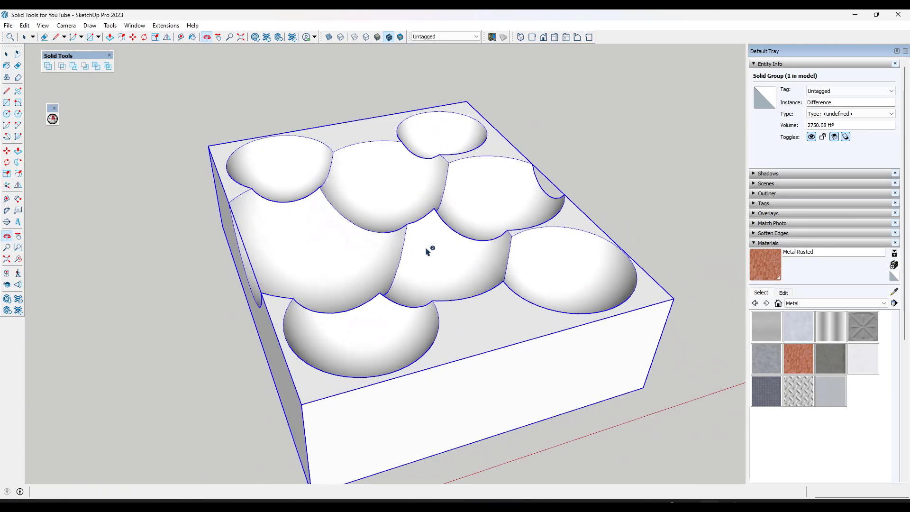
{"action": "scroll", "coordinate": [424, 191], "scroll_direction": "up", "scroll_amount": 2}
{"action": "scroll", "coordinate": [425, 191], "scroll_direction": "down", "scroll_amount": 4}
{"action": "middle_click_drag", "start_coordinate": [499, 212], "coordinate": [502, 177]}
{"action": "key", "text": "space"}
{"action": "middle_click_drag", "start_coordinate": [469, 223], "coordinate": [473, 197]}
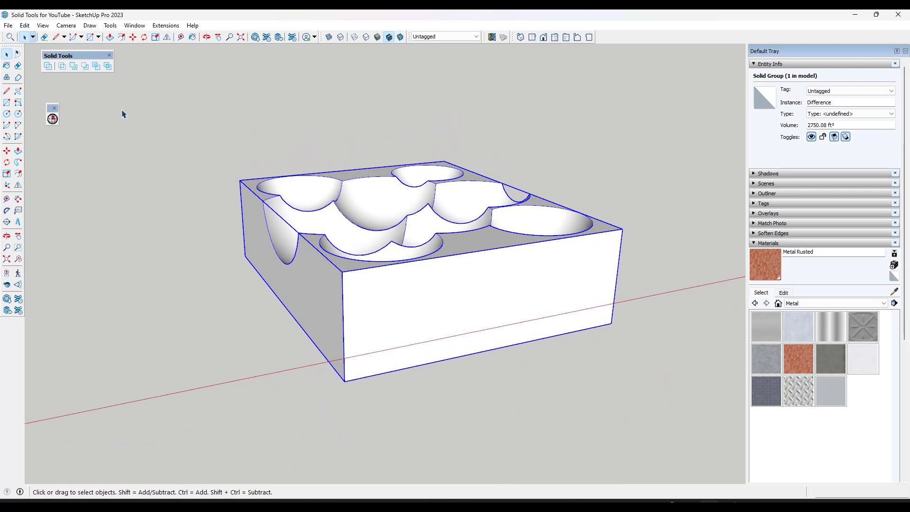
- Display the Slicer5 extension's tools and save the model
{"action": "right_click", "coordinate": [627, 35]}
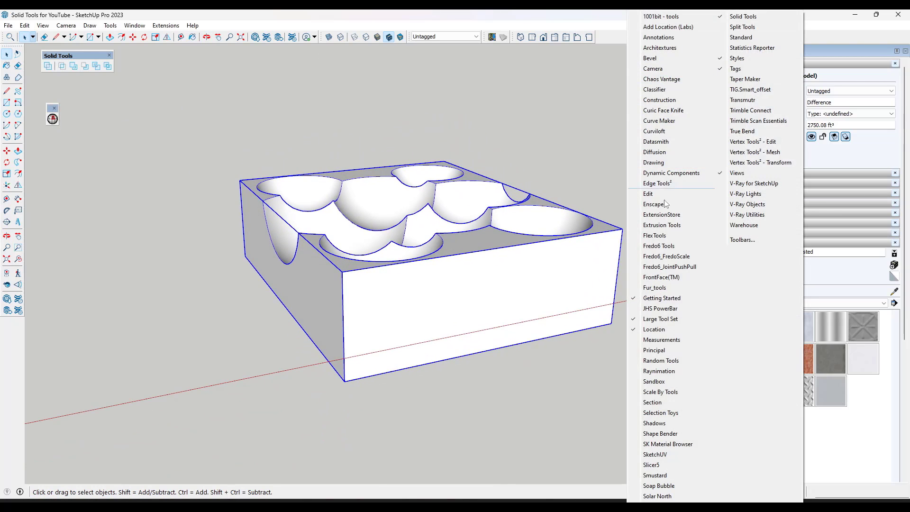
{"action": "left_click", "coordinate": [657, 465]}
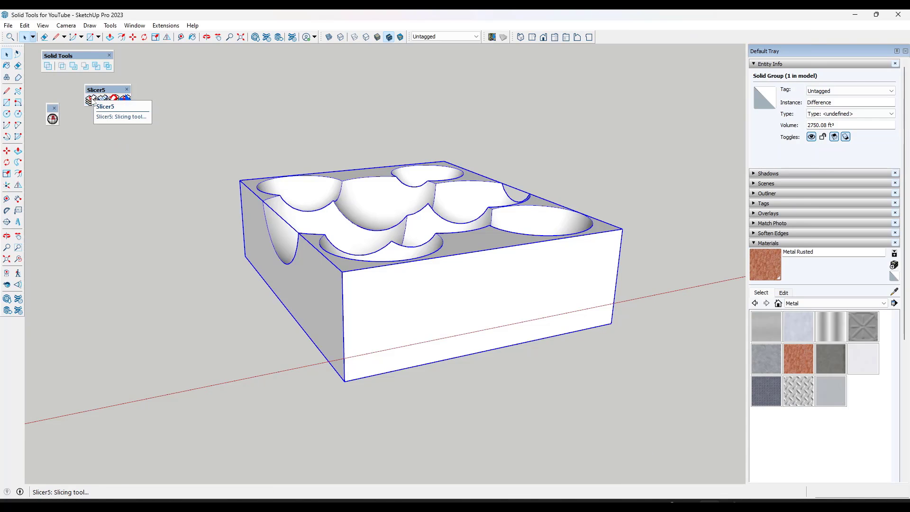
{"action": "left_click", "coordinate": [8, 26]}
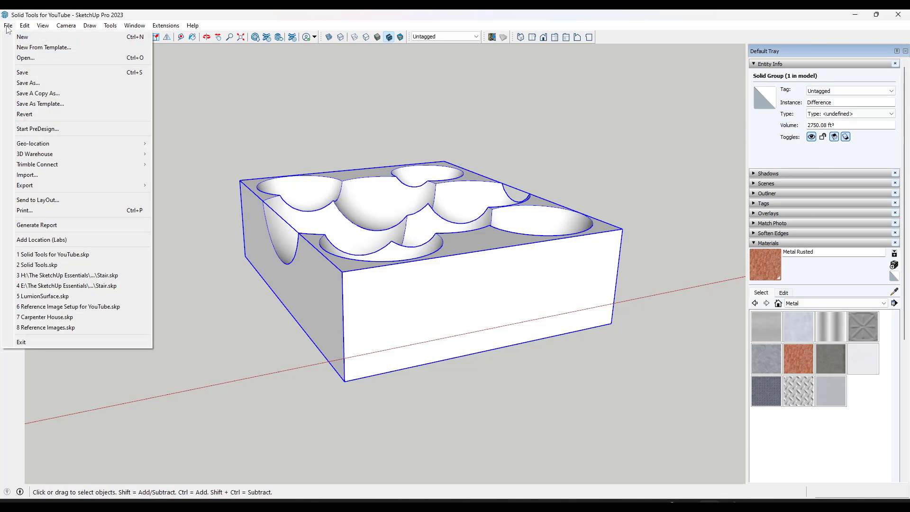
{"action": "left_click", "coordinate": [34, 72]}
- Slice the hollowed block along the Z axis with Slicer5, using a spacing of 2"
{"action": "left_click", "coordinate": [90, 100]}
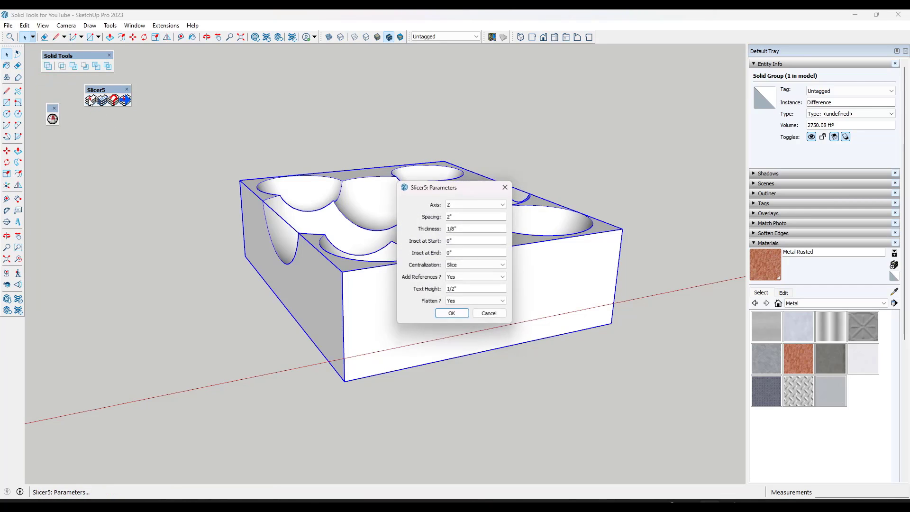
{"action": "type", "text": "2"}
{"action": "key", "text": "Return"}
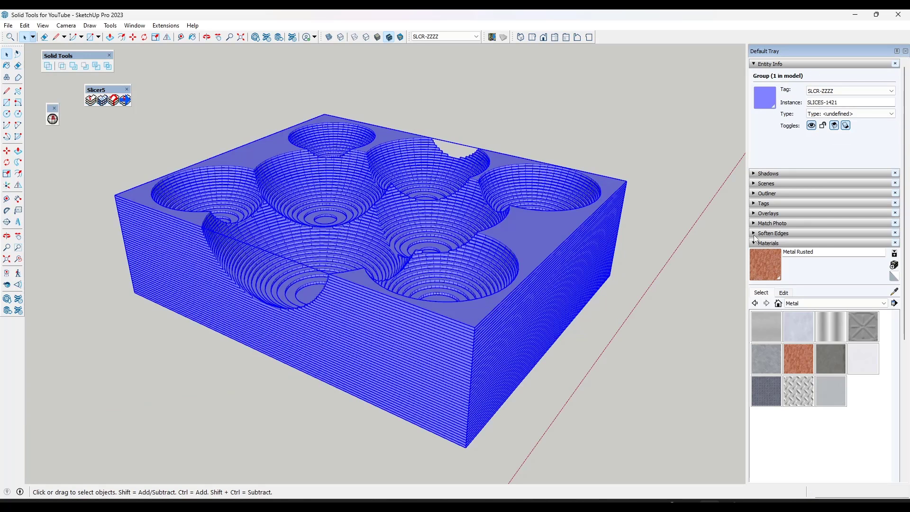
- Show the Soften Edges settings, then deselect the sliced block and examine its stacked layers
{"action": "left_click", "coordinate": [754, 234]}
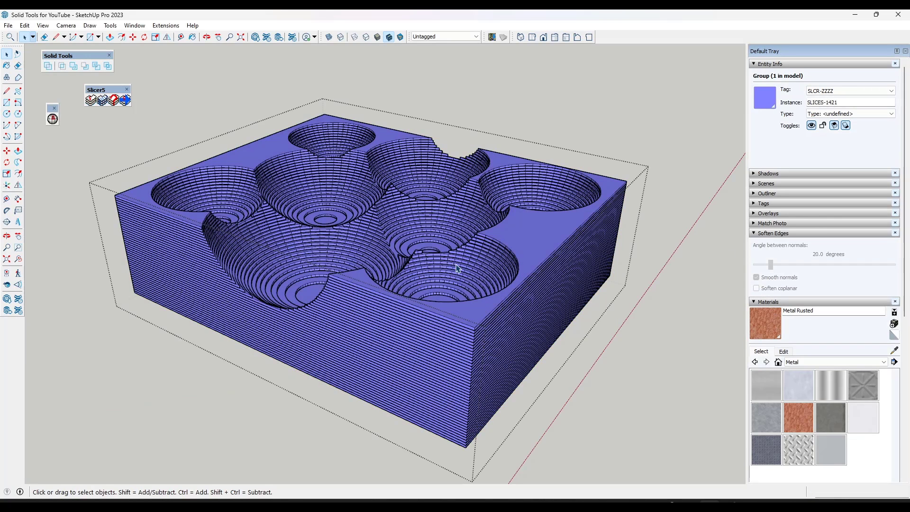
{"action": "left_click", "coordinate": [756, 364]}
{"action": "left_click", "coordinate": [676, 322]}
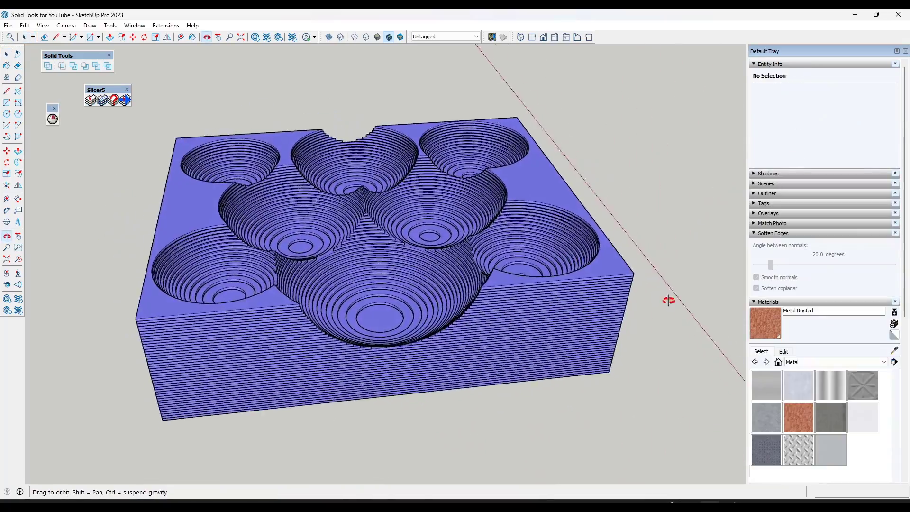